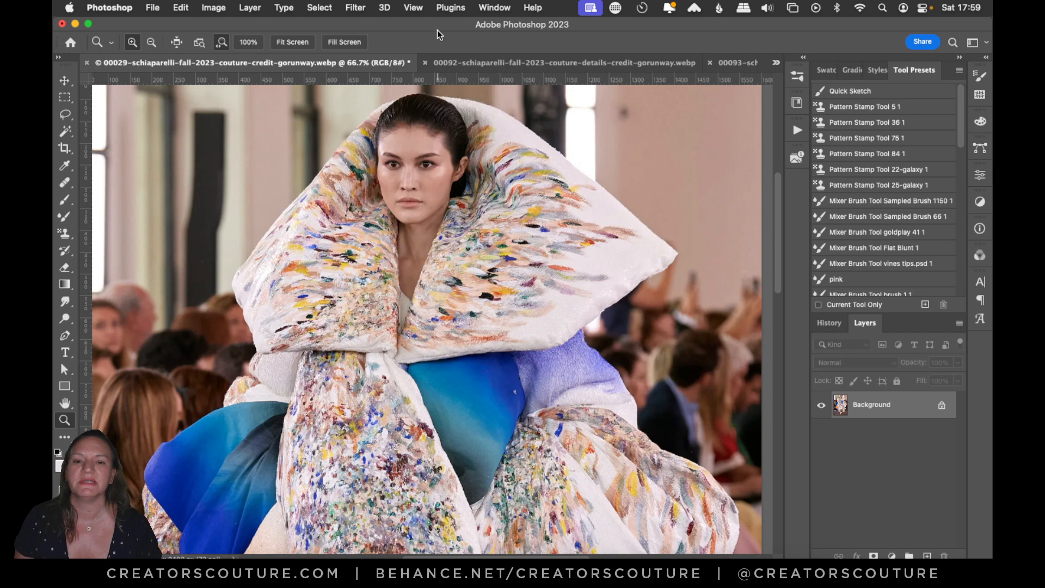
Step: Examine the painted brushwork, blue gradient, lavender and orange fabrics across the garment in the 00029 Schiaparelli runway image
click(464, 196)
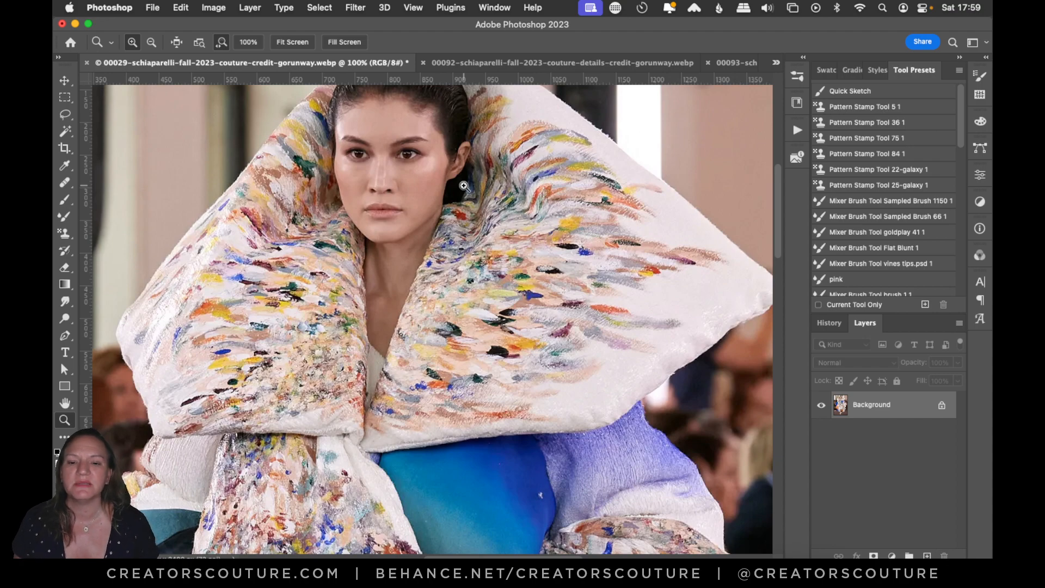
scroll(468, 185, up, 2)
scroll(477, 183, down, 10)
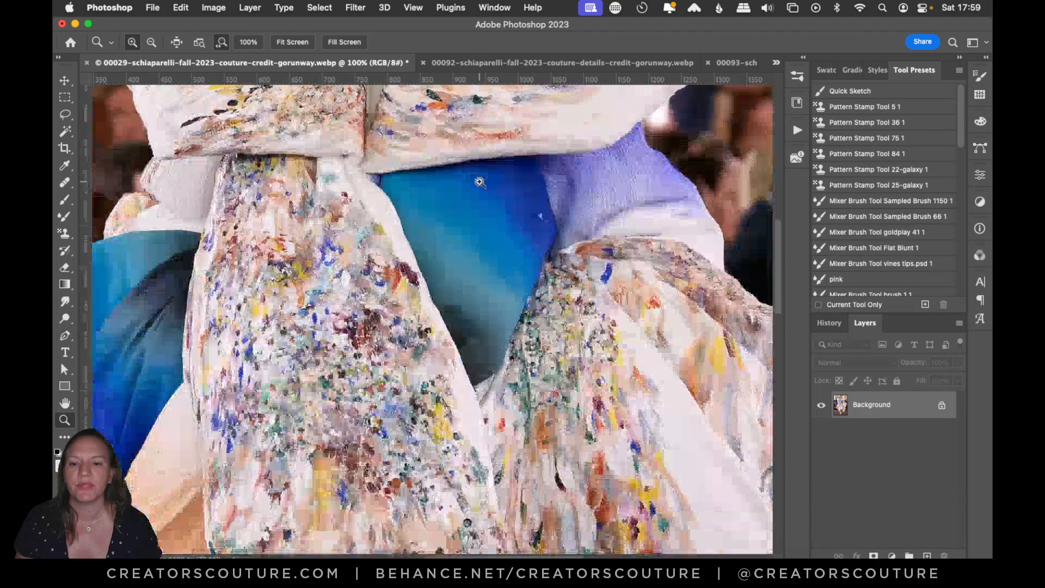
scroll(479, 182, down, 5)
scroll(479, 182, down, 4)
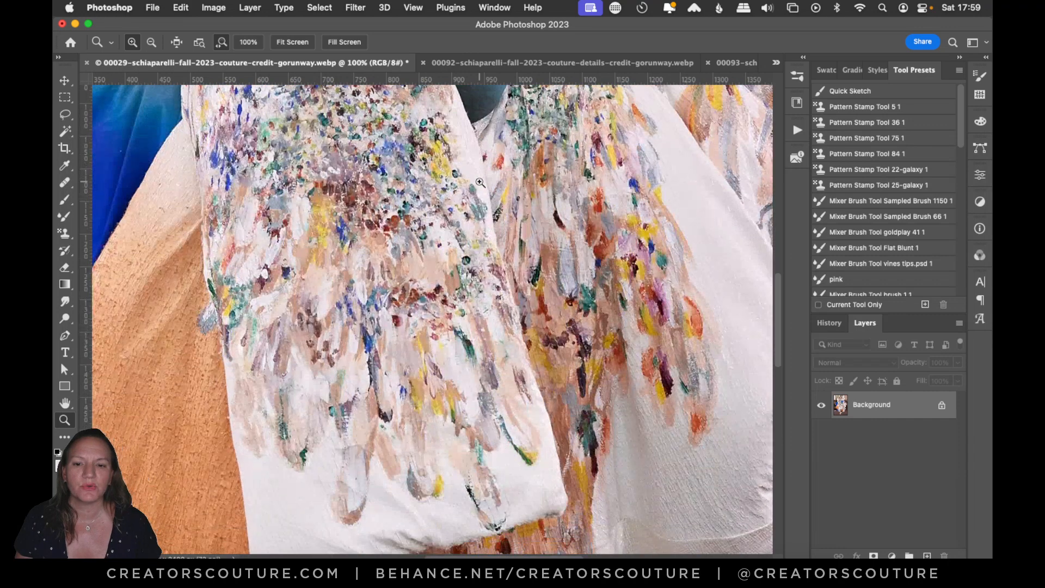
scroll(480, 182, up, 5)
scroll(479, 181, down, 2)
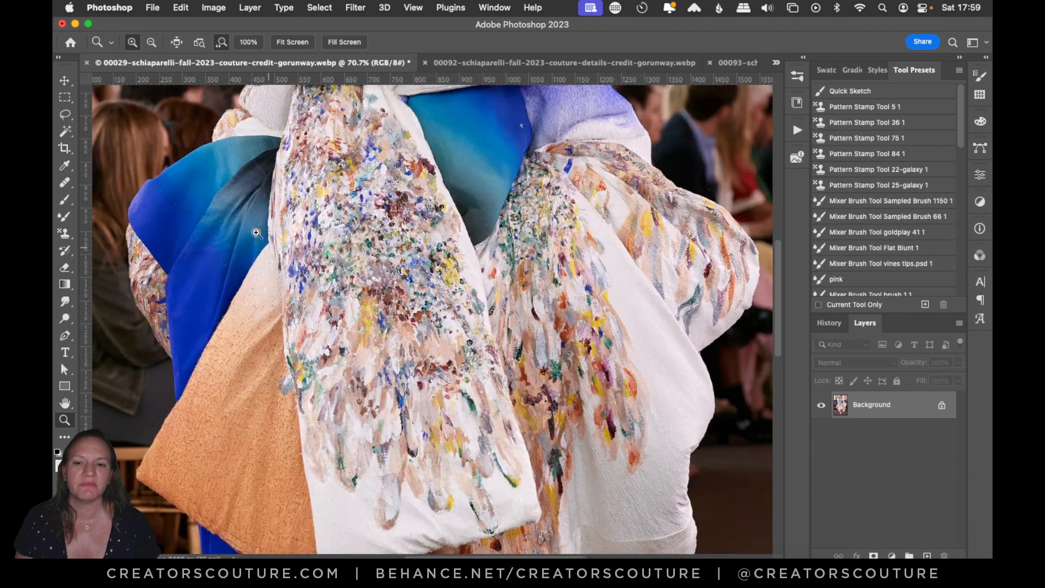
scroll(383, 276, right, 1)
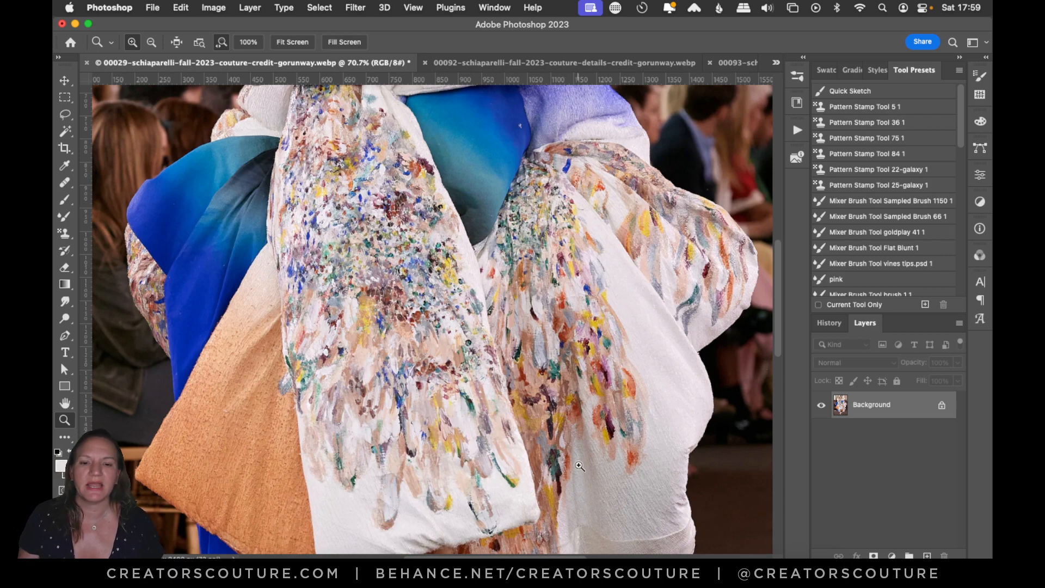
scroll(579, 466, up, 10)
scroll(582, 463, down, 5)
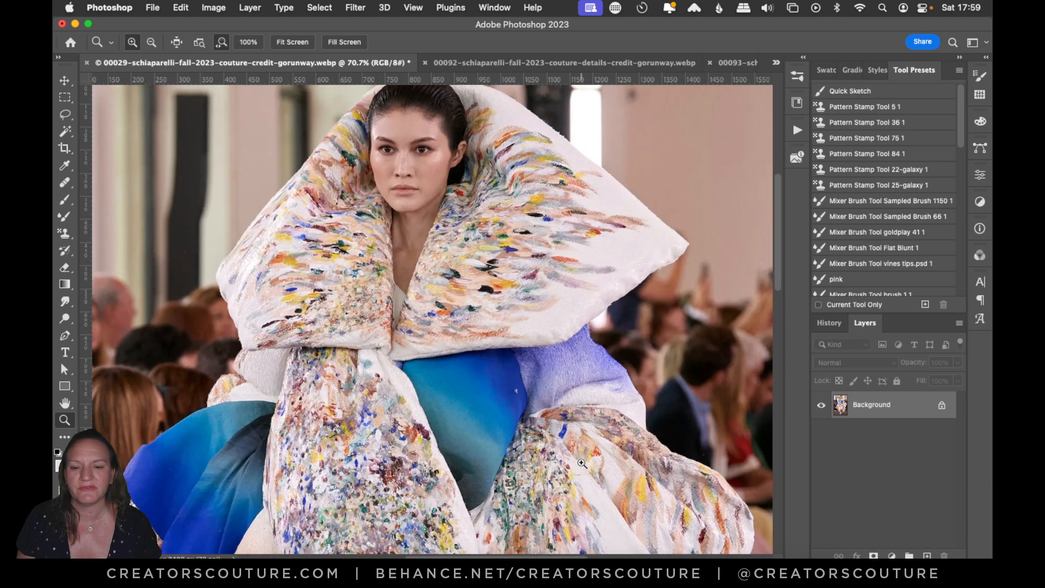
scroll(581, 462, down, 3)
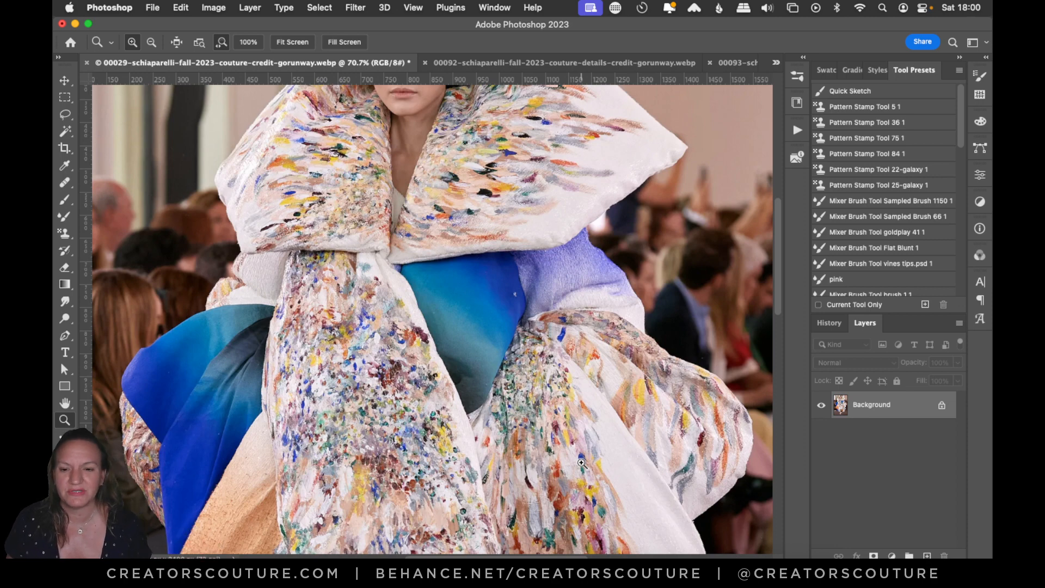
scroll(581, 463, up, 4)
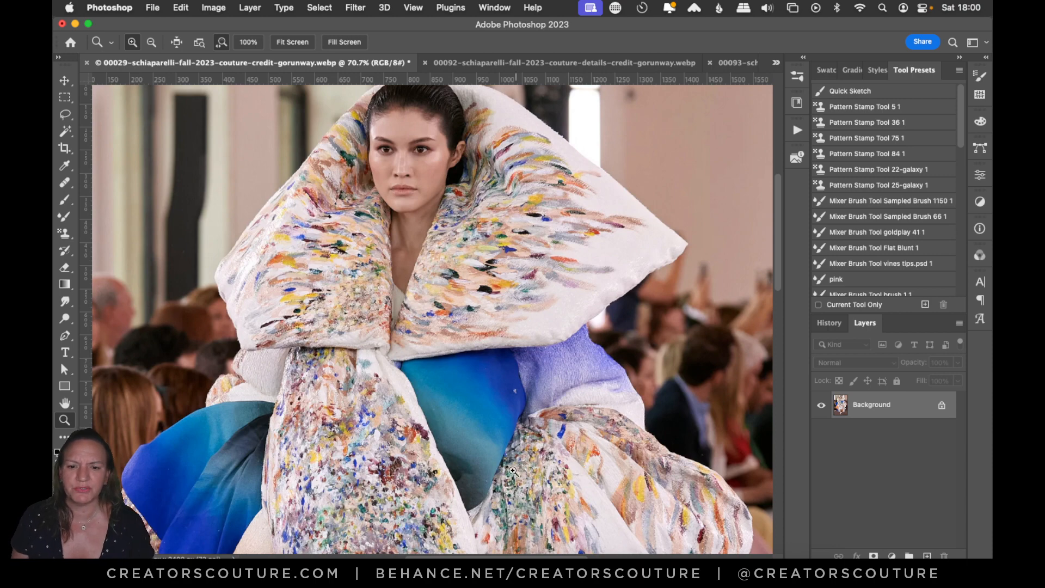
scroll(514, 471, down, 5)
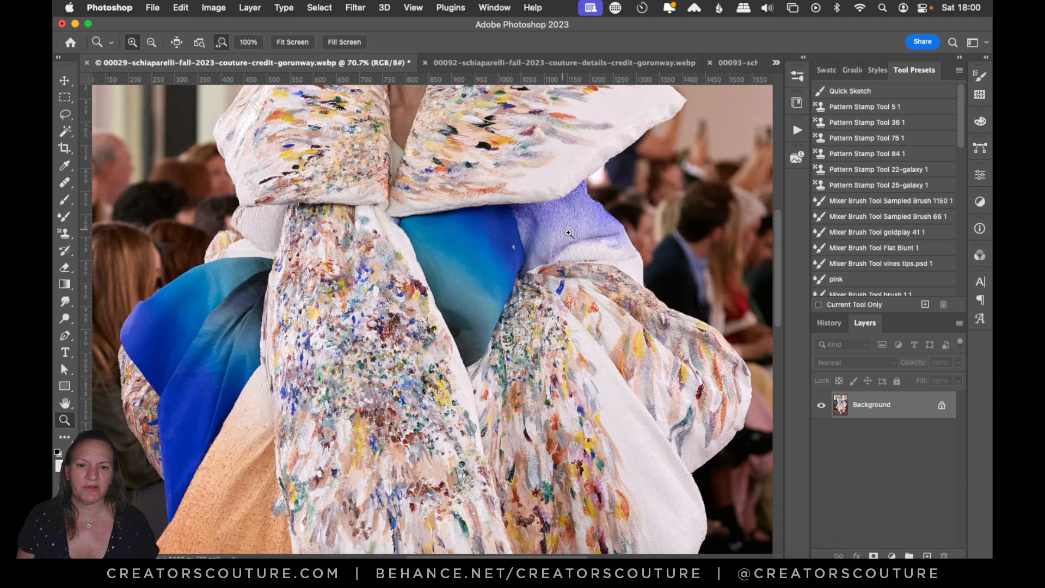
scroll(469, 337, down, 5)
scroll(469, 338, up, 3)
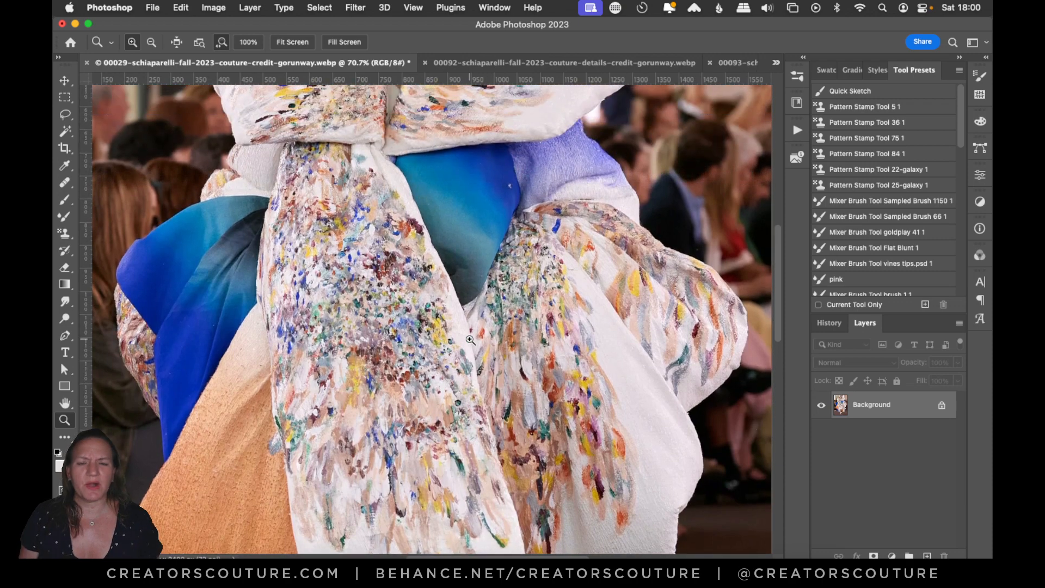
scroll(470, 340, up, 8)
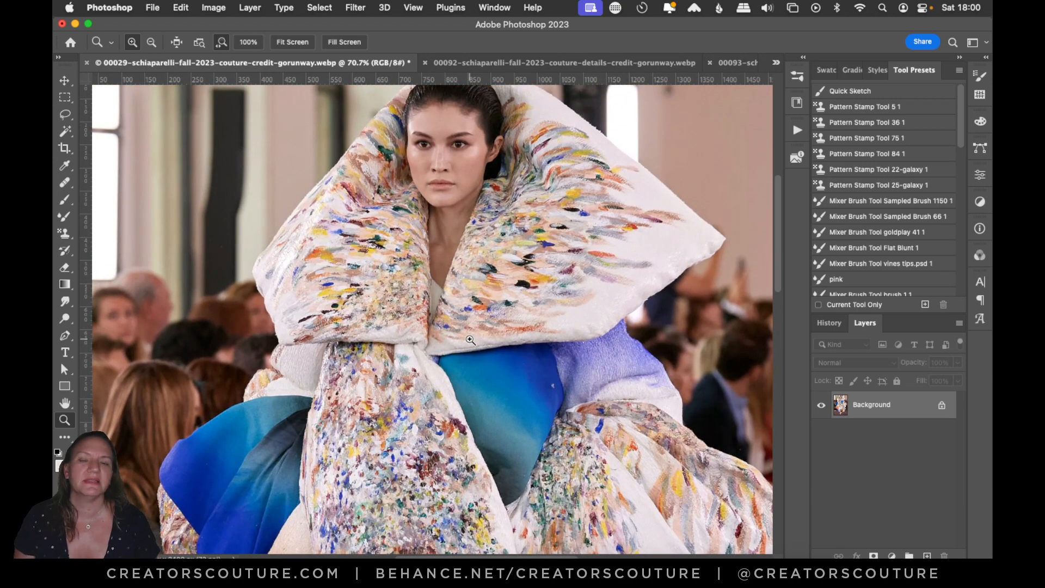
Step: Switch to the 00092 Schiaparelli details image and inspect the painted brushstrokes on the collar up close
click(479, 63)
scroll(454, 234, down, 3)
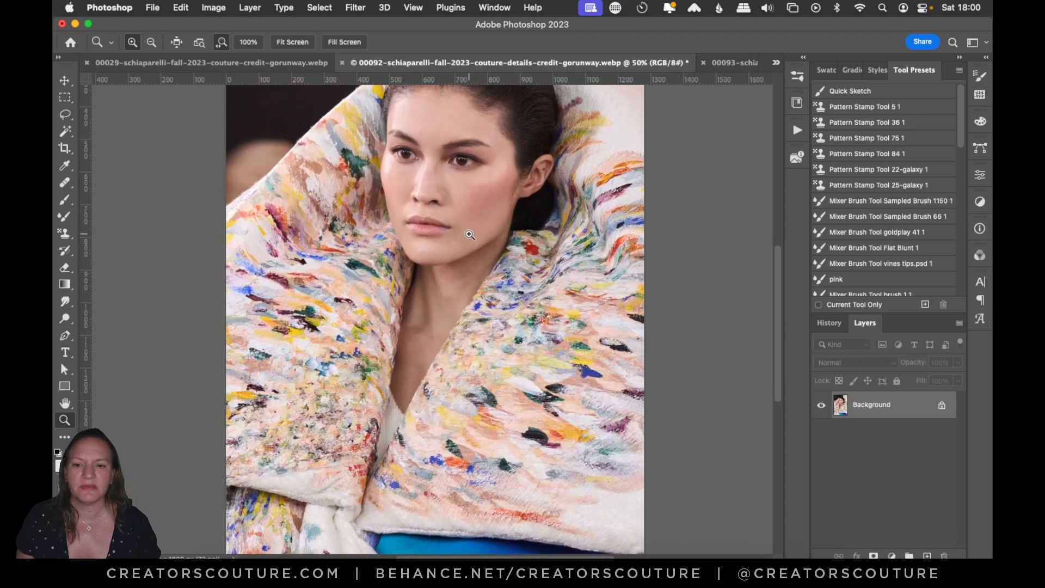
click(482, 255)
scroll(523, 262, down, 3)
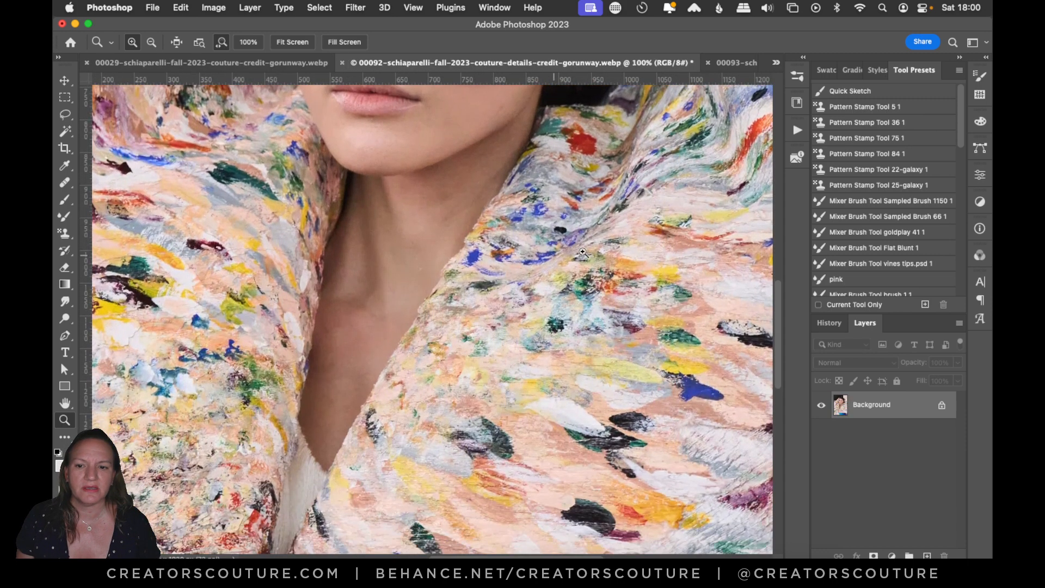
alt+click(597, 299)
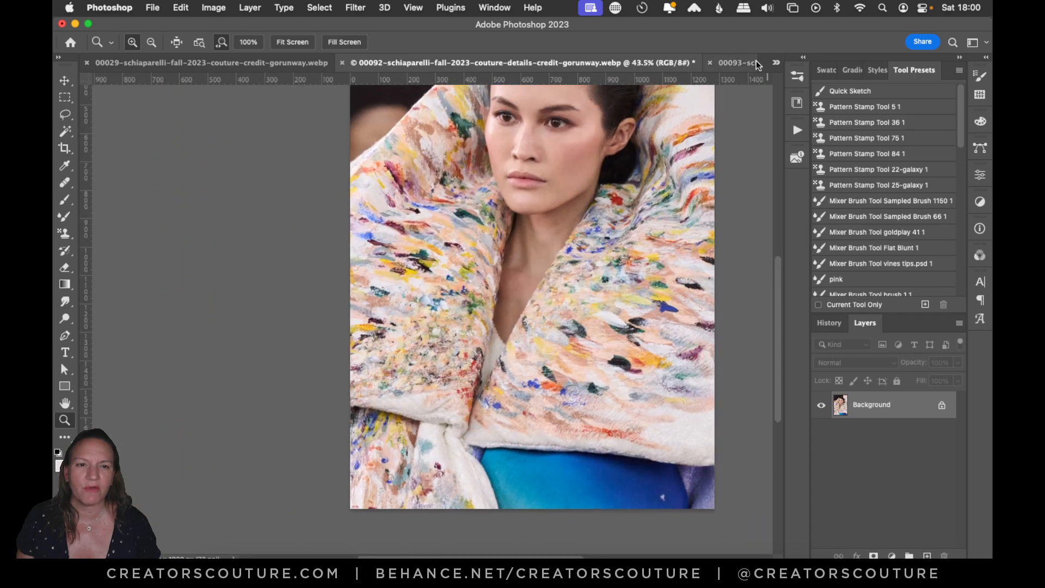
Step: Switch to the 00093 Schiaparelli details image and inspect the collar's brushstrokes up close and as a whole
click(747, 61)
click(493, 285)
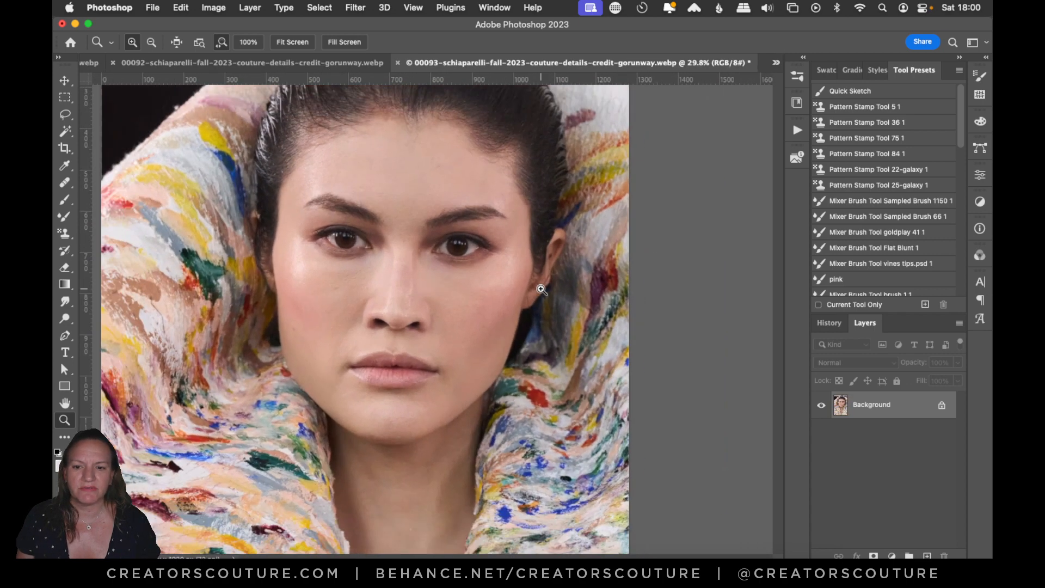
scroll(322, 422, down, 5)
click(427, 240)
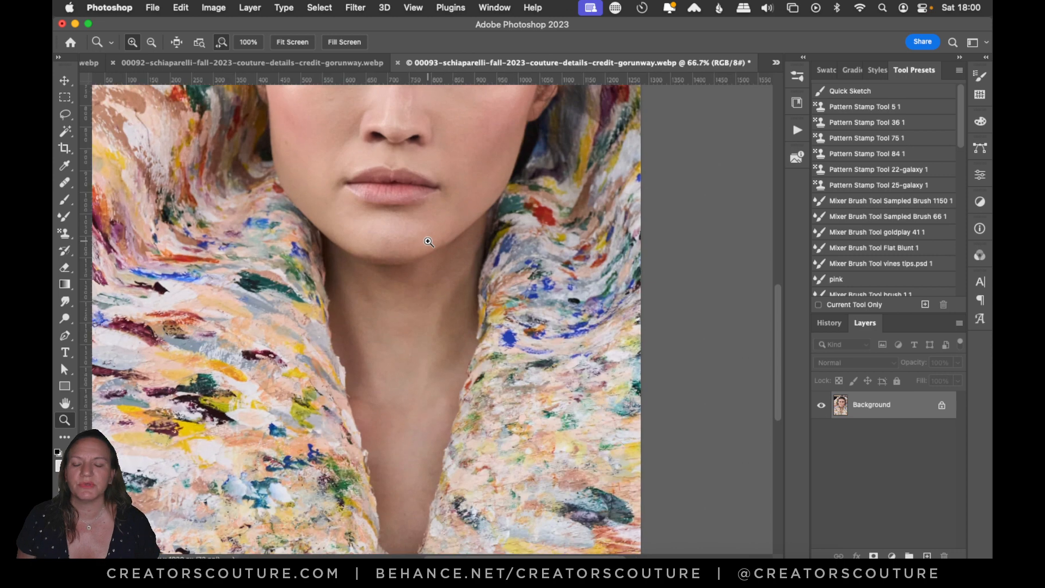
alt+click(428, 241)
alt+click(428, 241)
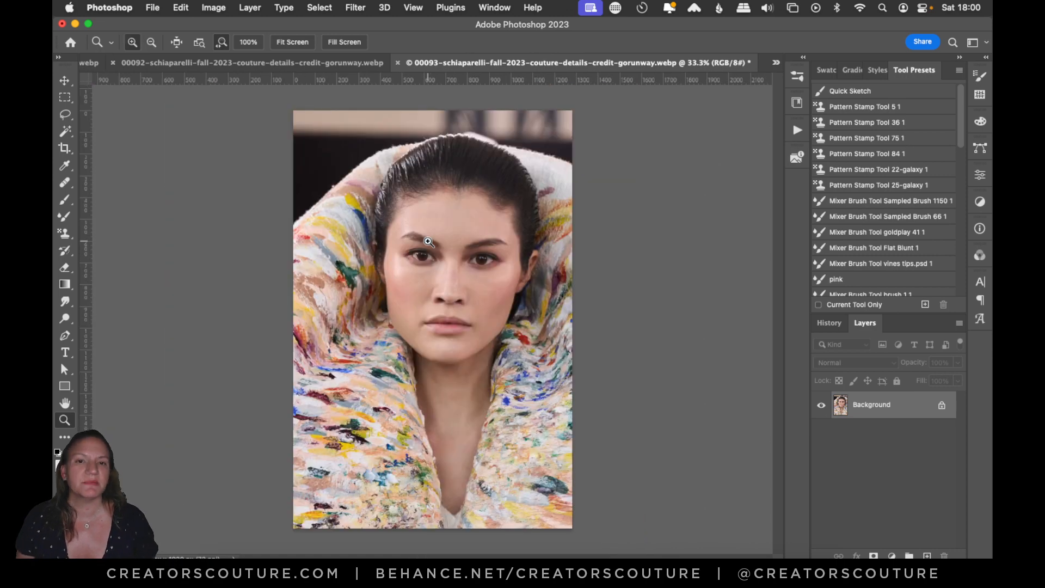
Step: Return to the 00029 image and select a rectangular patch of painted brushwork on the left half of the collar with the Rectangular Marquee
click(774, 60)
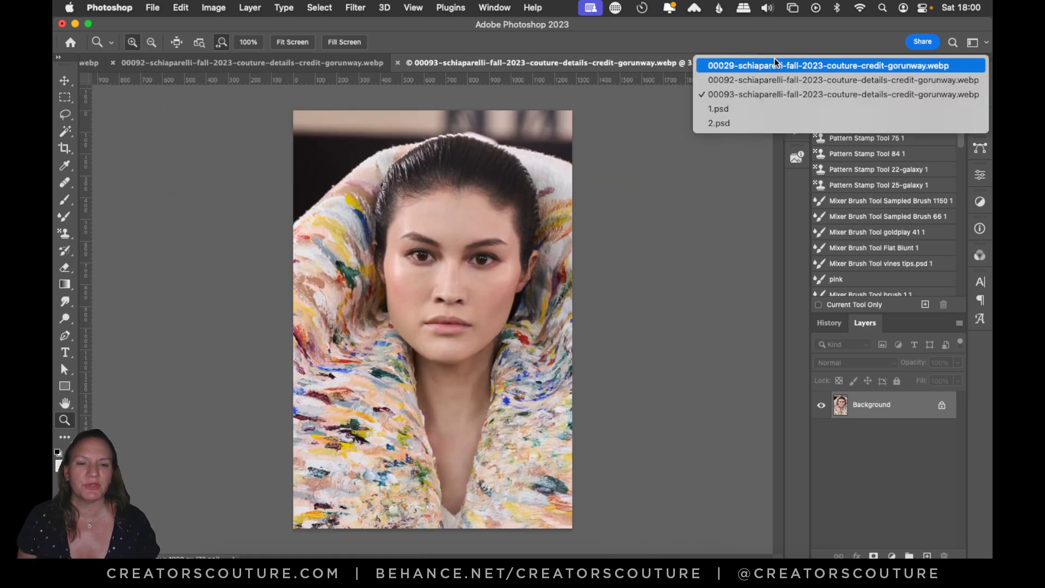
click(765, 65)
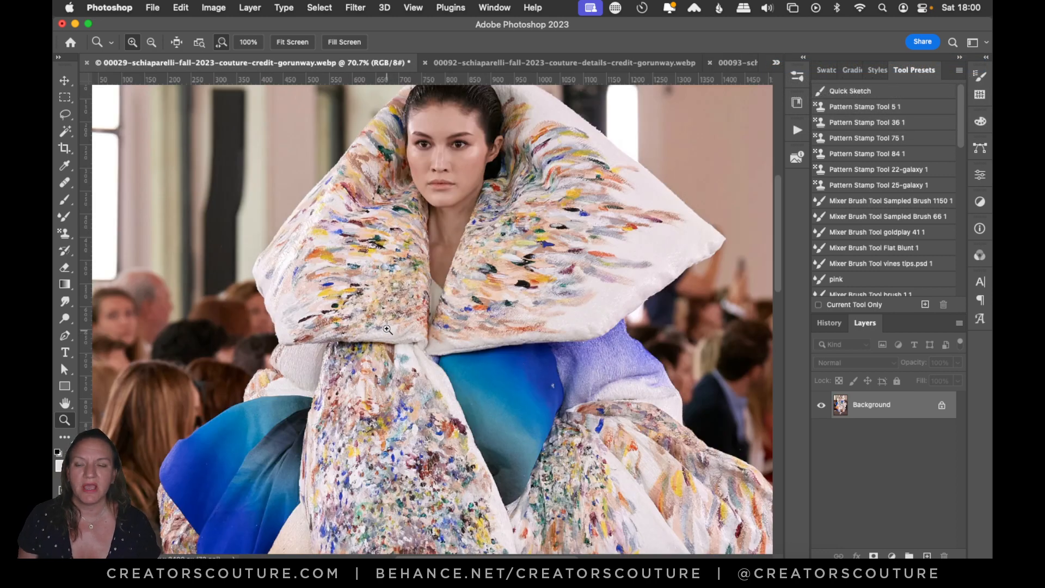
click(64, 81)
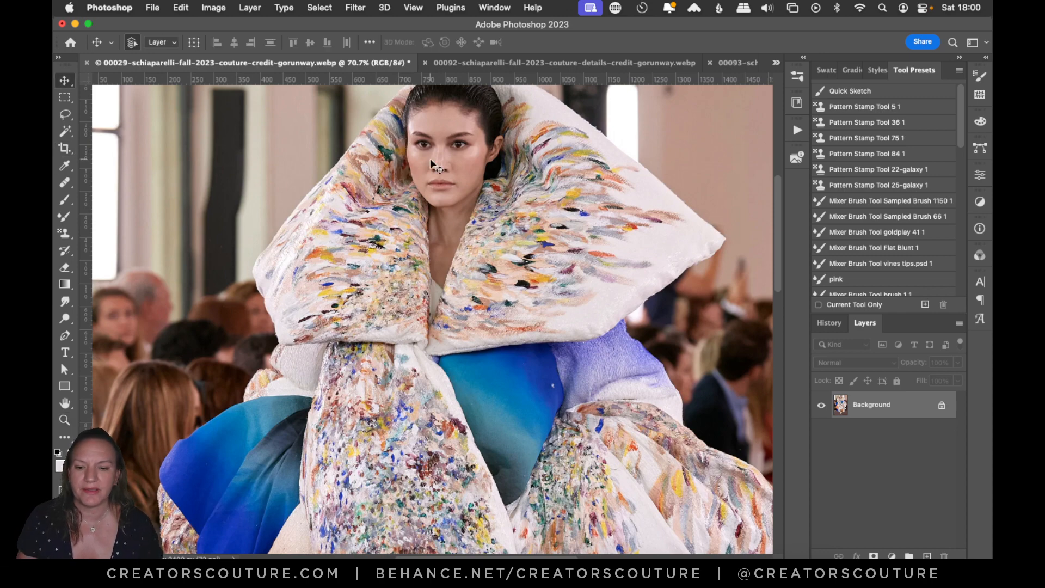
scroll(545, 205, up, 5)
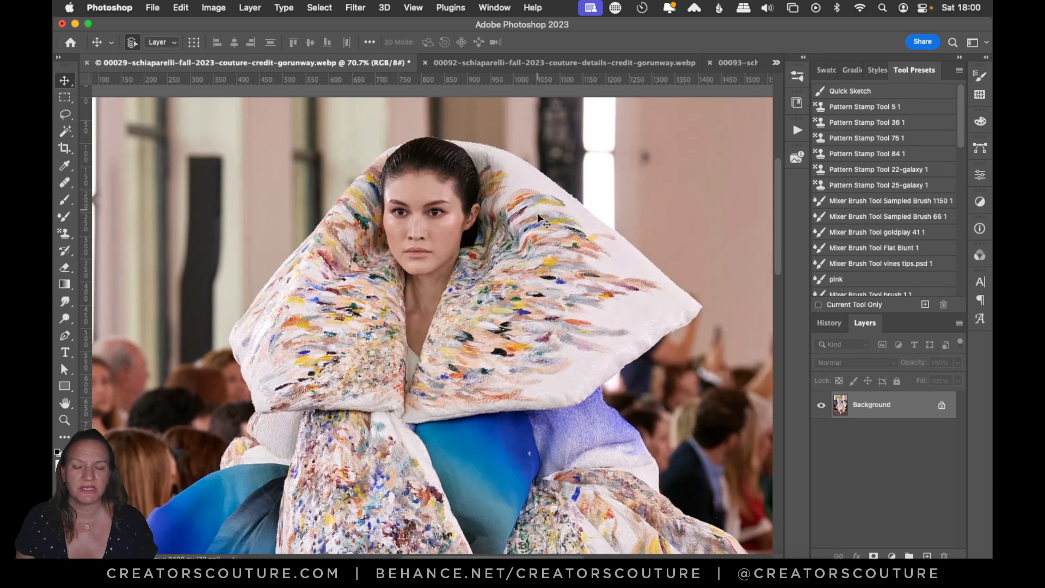
click(65, 97)
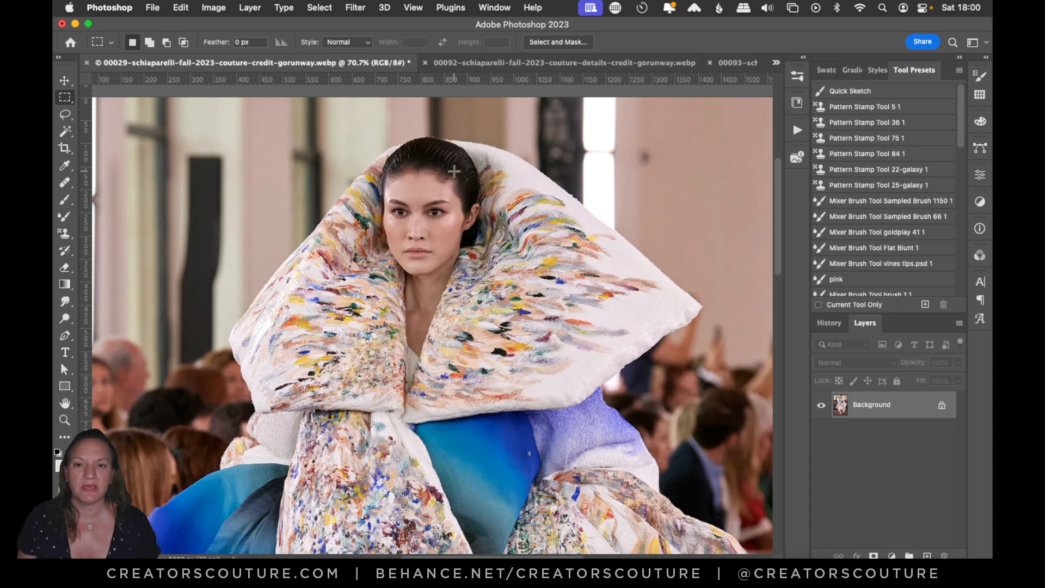
click(496, 63)
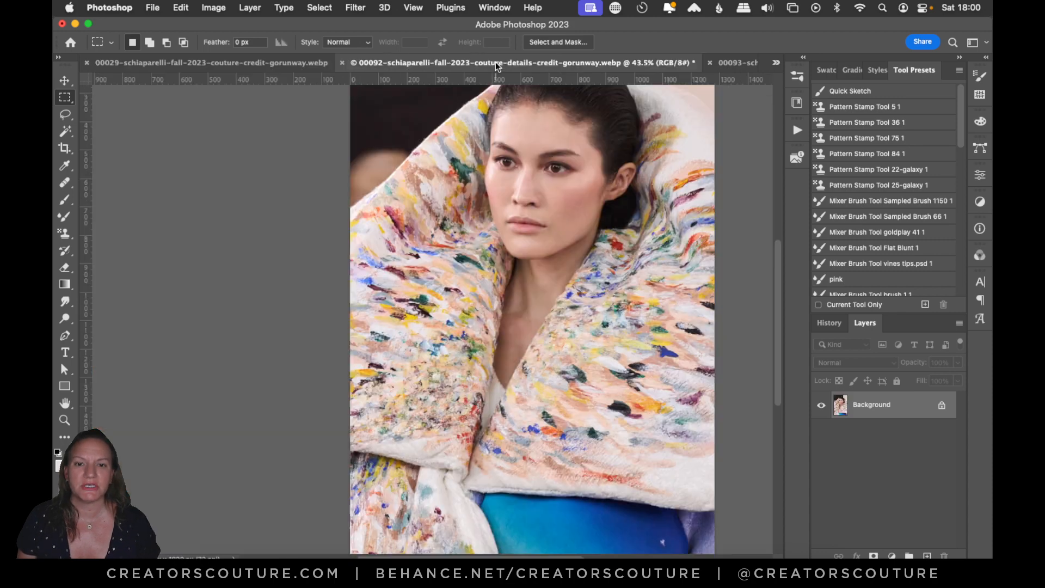
click(289, 61)
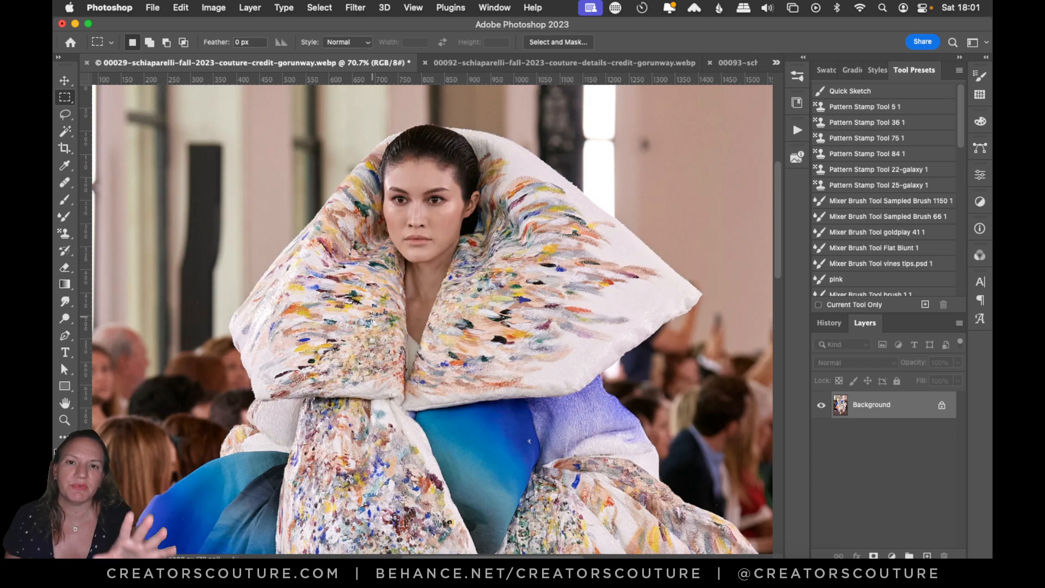
scroll(381, 314, down, 3)
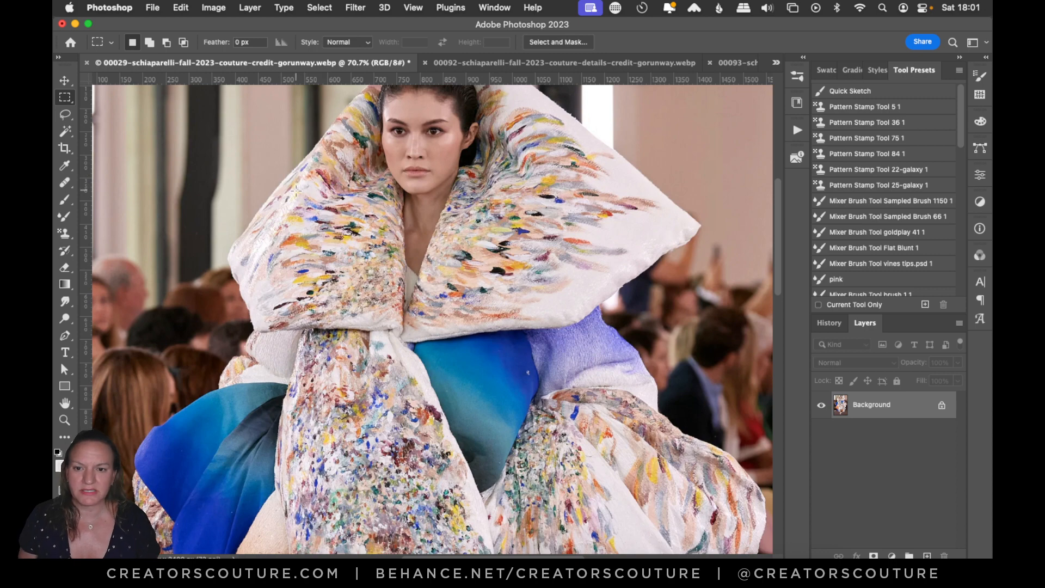
drag(296, 191, 387, 311)
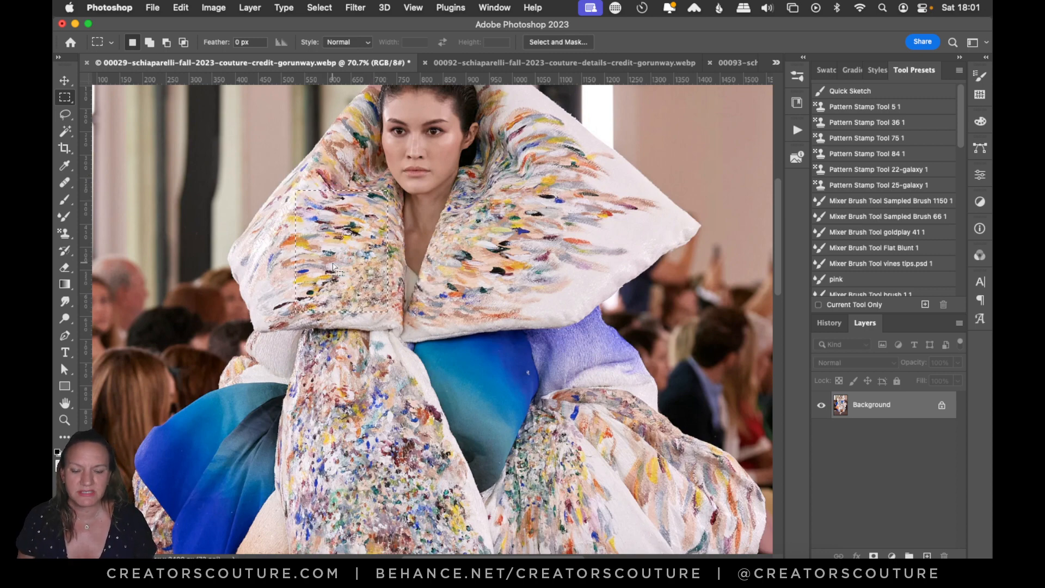
Step: Define a pattern from the selected collar patch, keeping the suggested pattern name
click(193, 7)
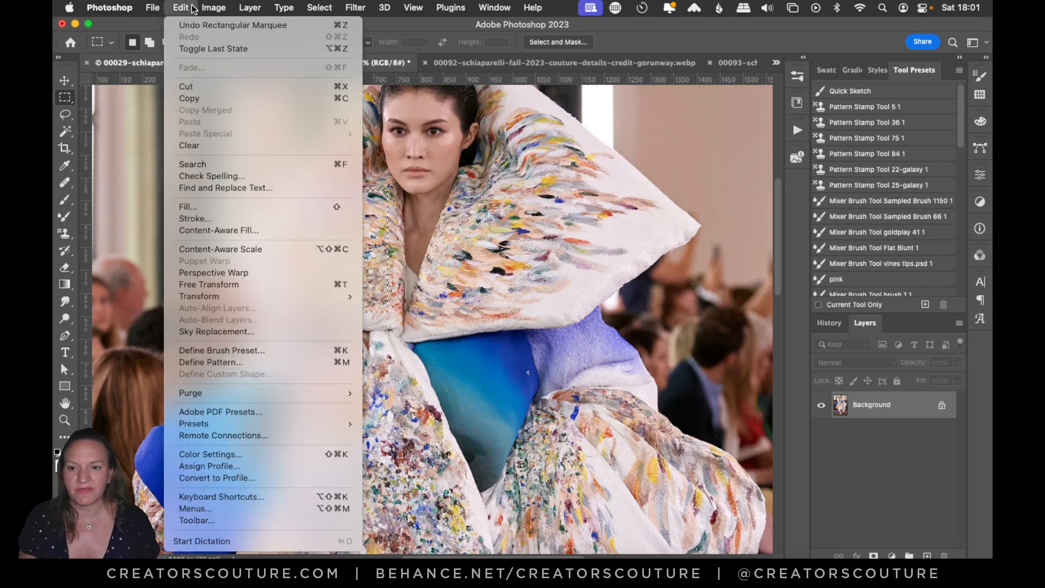
click(192, 7)
click(194, 7)
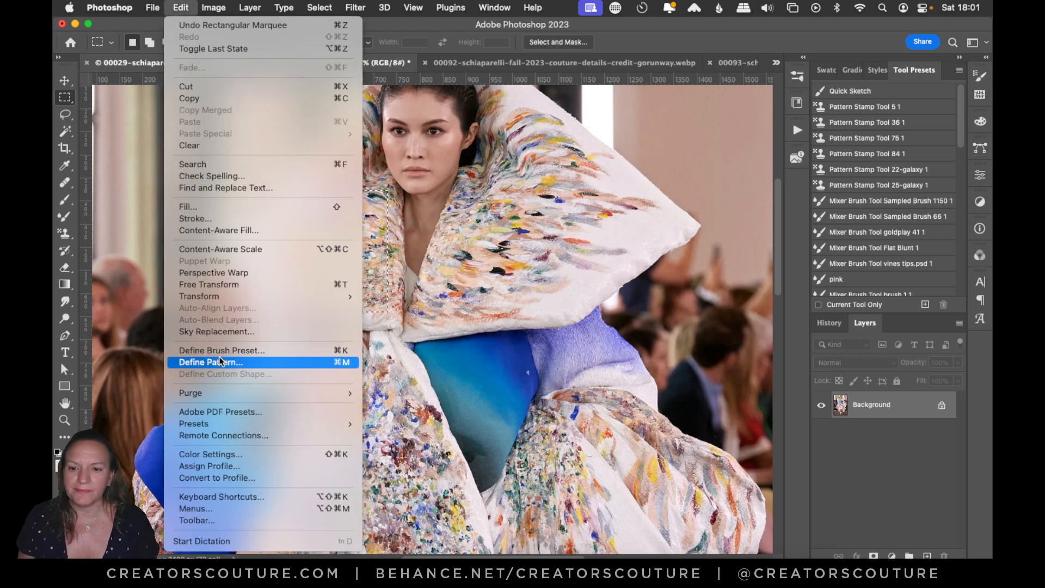
click(359, 362)
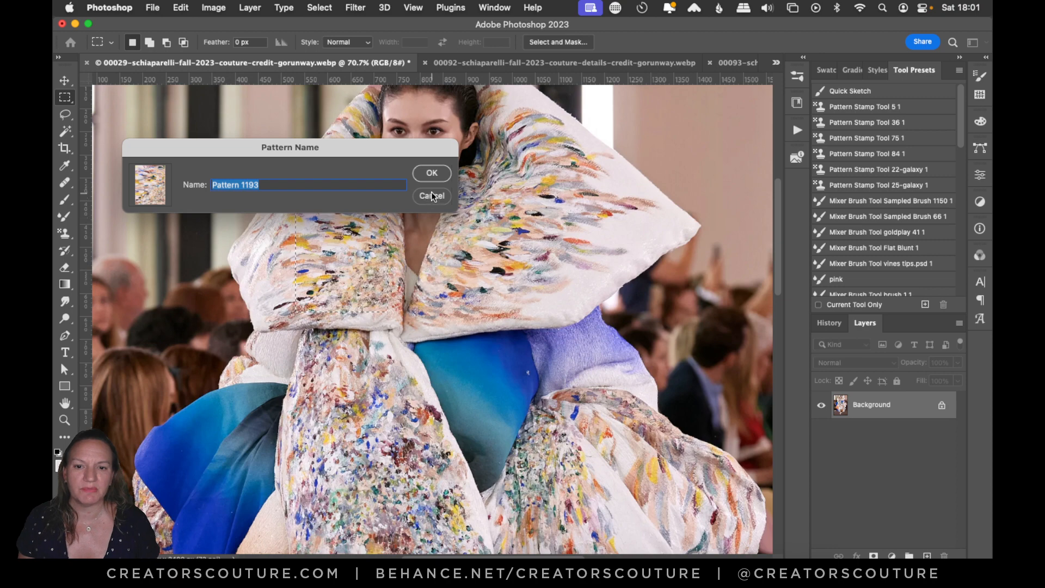
click(431, 173)
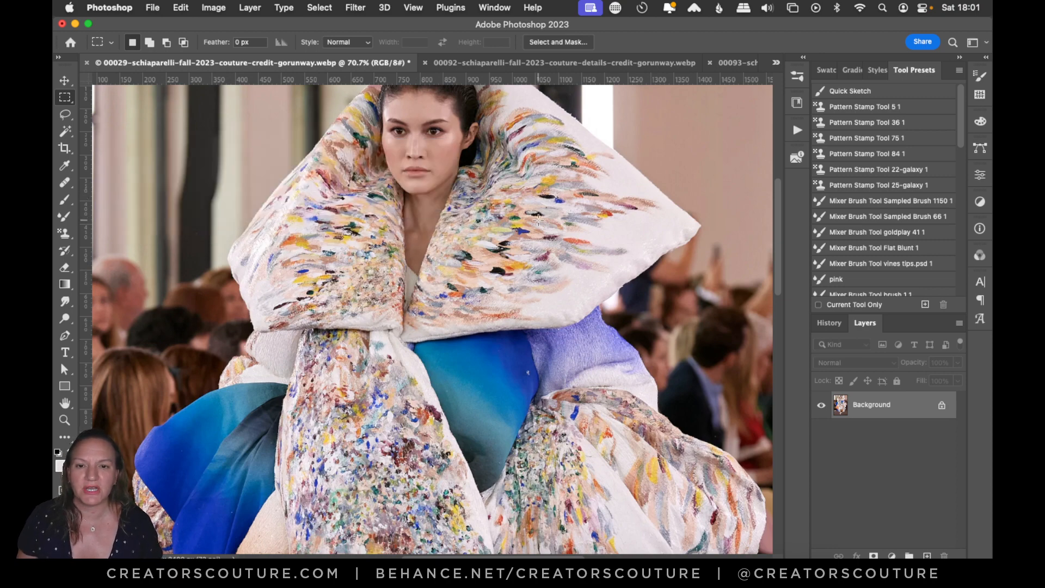
Step: With the Pattern Stamp tool, look through the saved pattern swatches, including those sampled from the painted garment
click(65, 233)
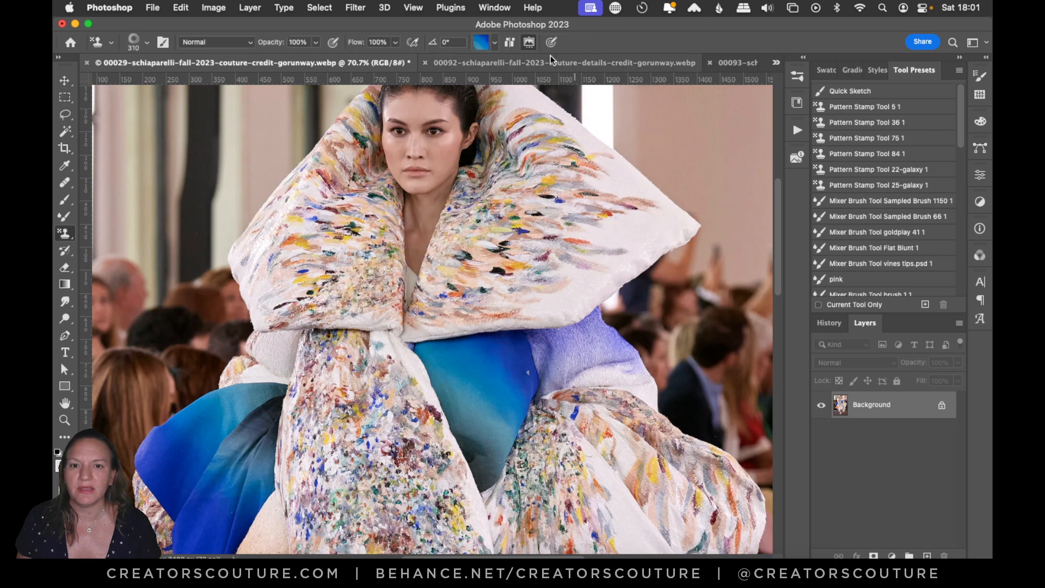
click(492, 43)
scroll(535, 223, down, 10)
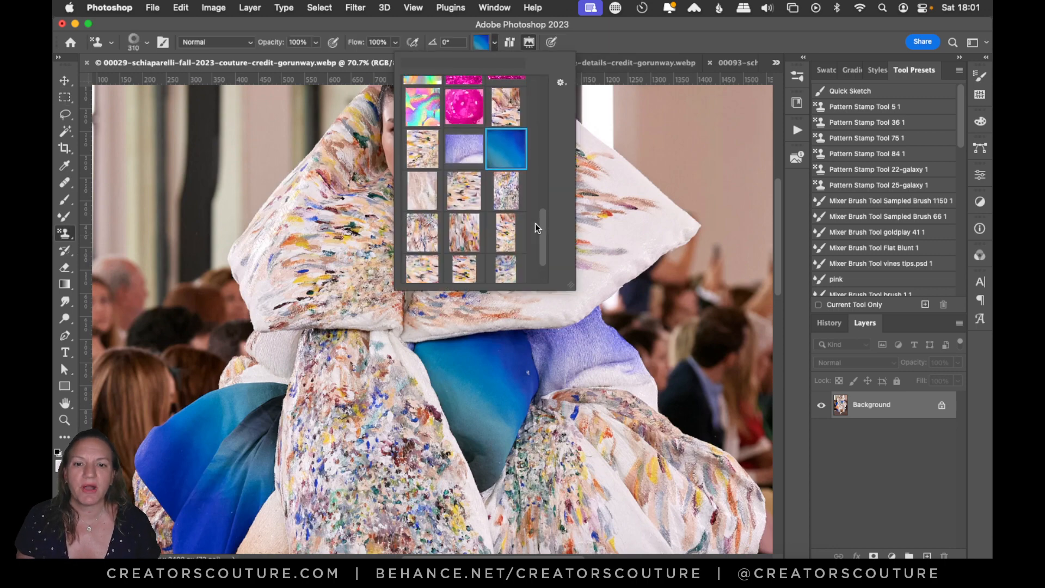
scroll(534, 224, up, 3)
scroll(535, 223, down, 4)
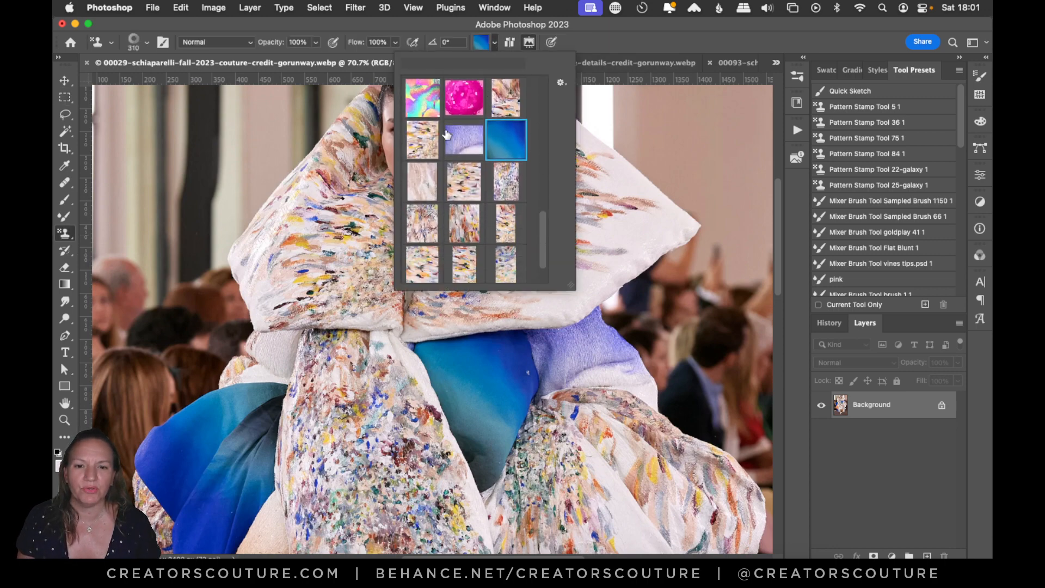
scroll(523, 256, down, 1)
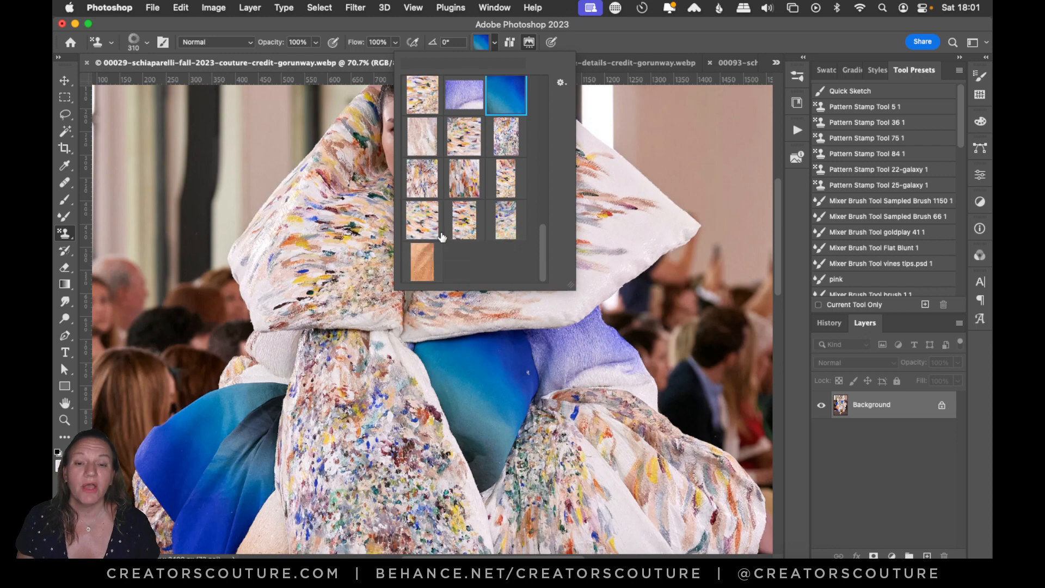
scroll(442, 237, up, 3)
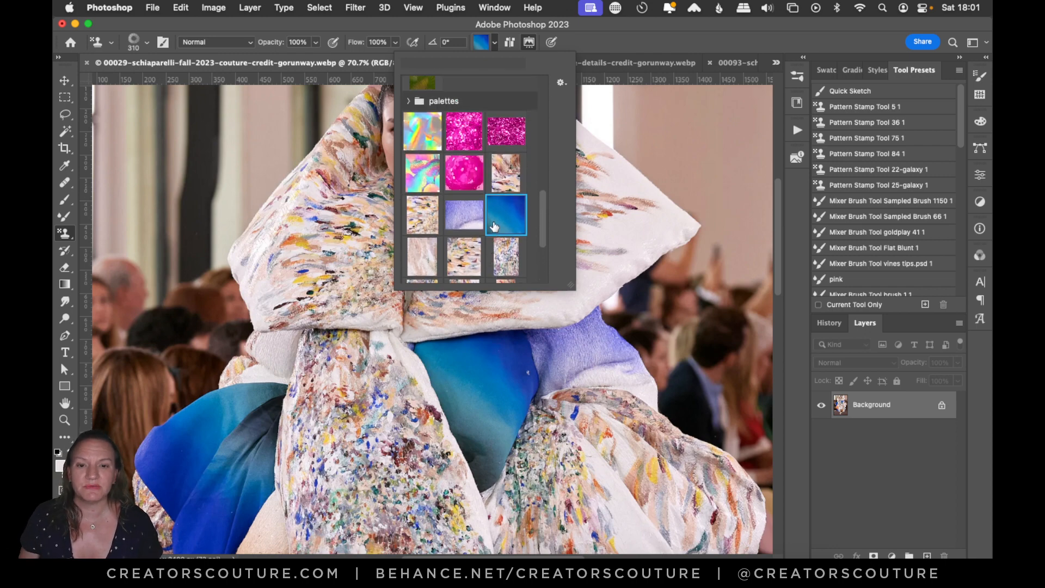
scroll(502, 206, down, 3)
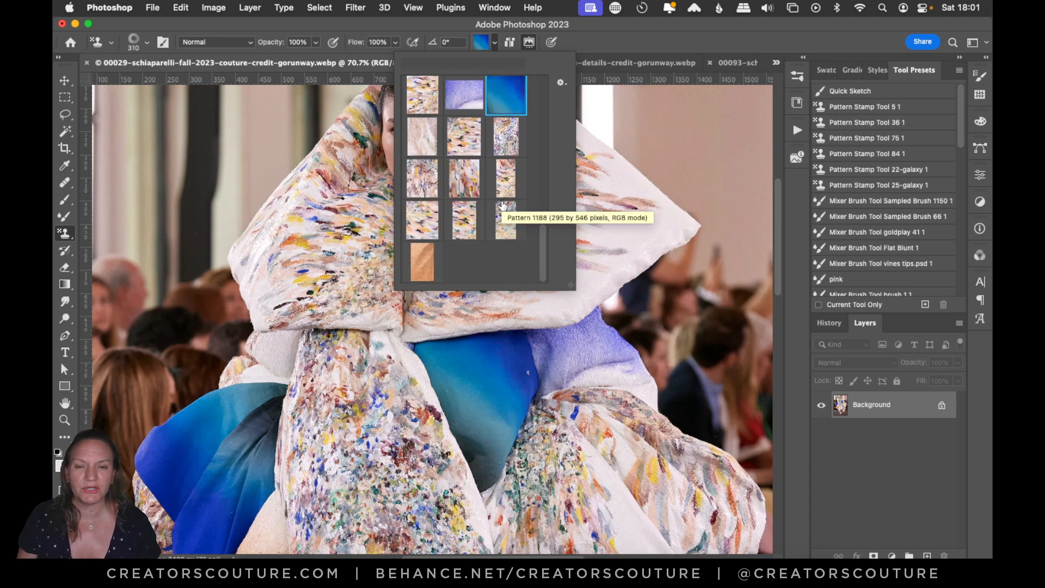
scroll(503, 206, up, 2)
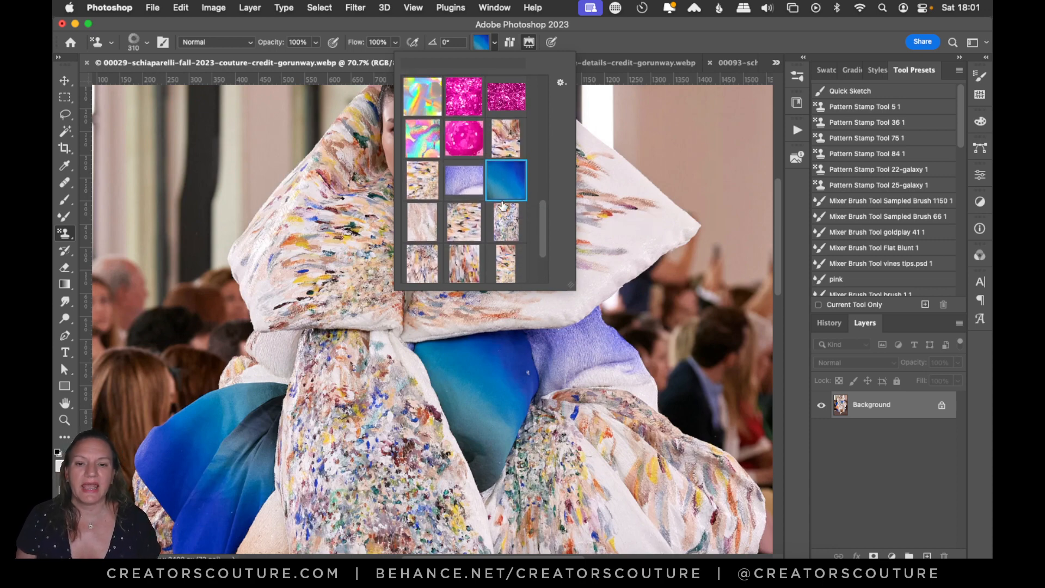
click(377, 24)
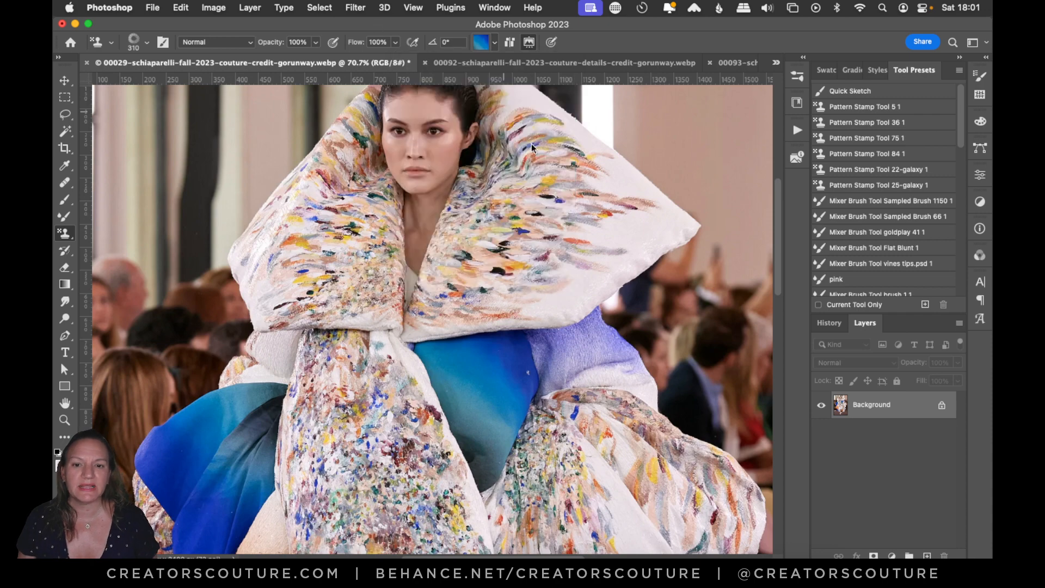
Step: Look over the painted areas of the dress in the 00029 photo and switch to the 1.psd artwork
scroll(552, 173, down, 1)
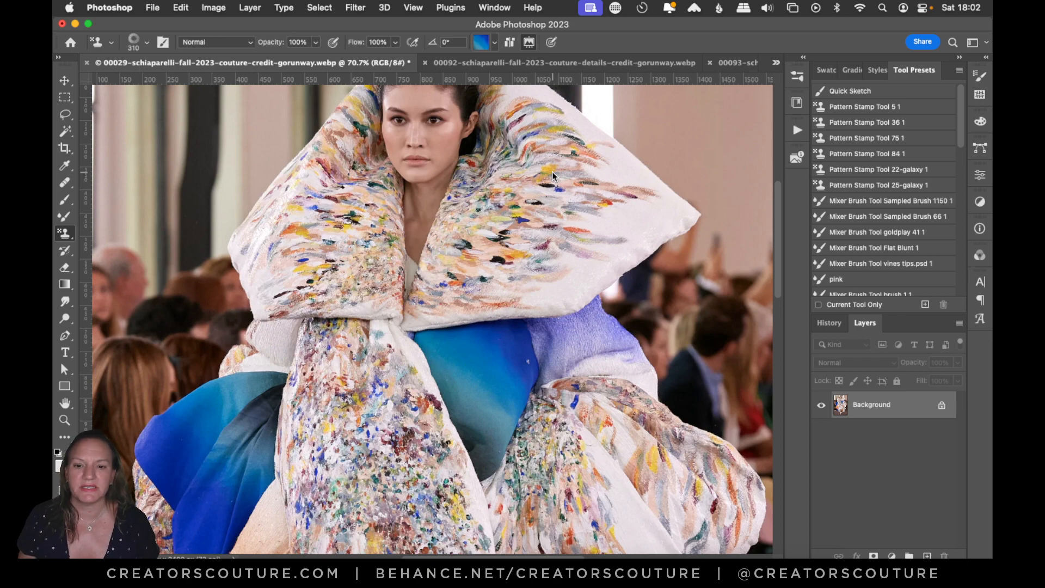
scroll(294, 402, down, 3)
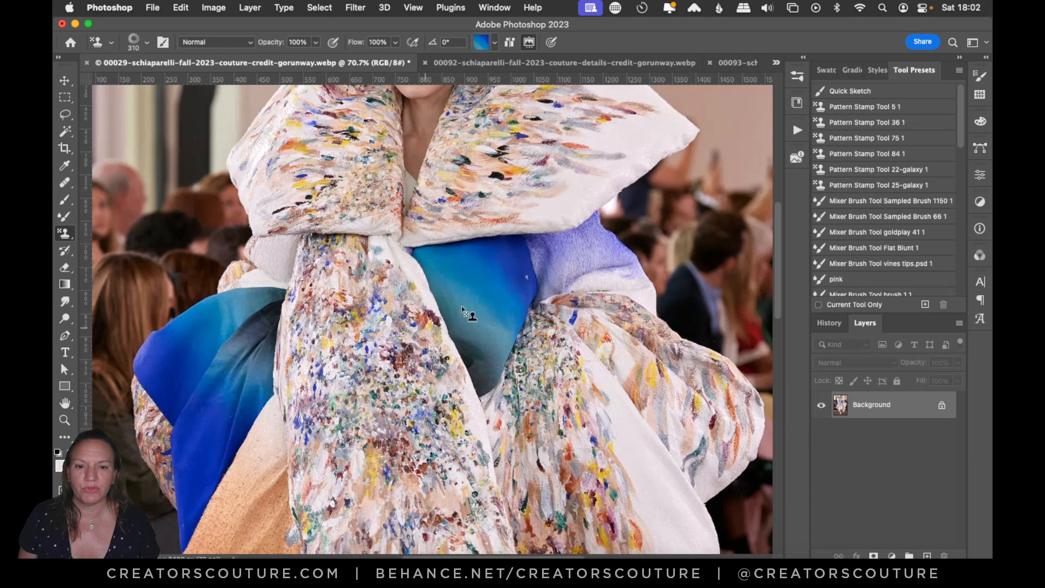
scroll(261, 333, up, 3)
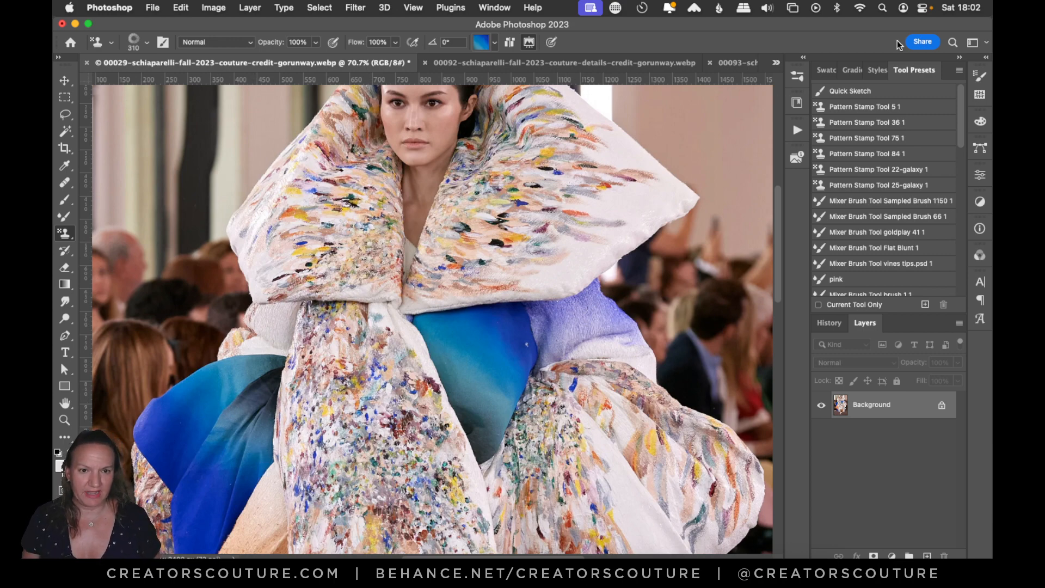
click(776, 63)
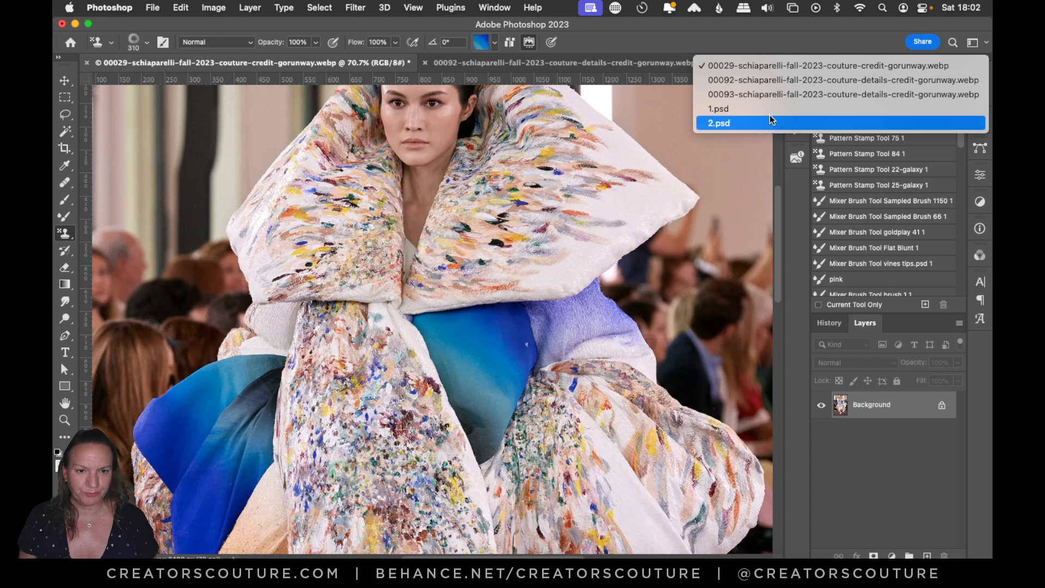
click(769, 109)
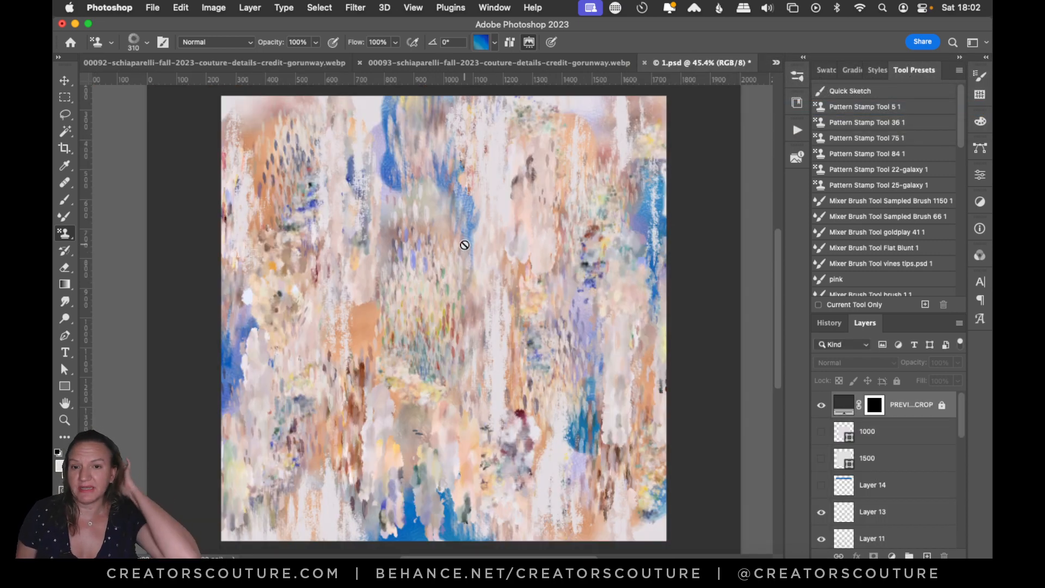
Step: Arrange the open documents as 2-up Vertical and move 1.psd into the same pane as 2.psd, beside the 00029 photo
click(495, 7)
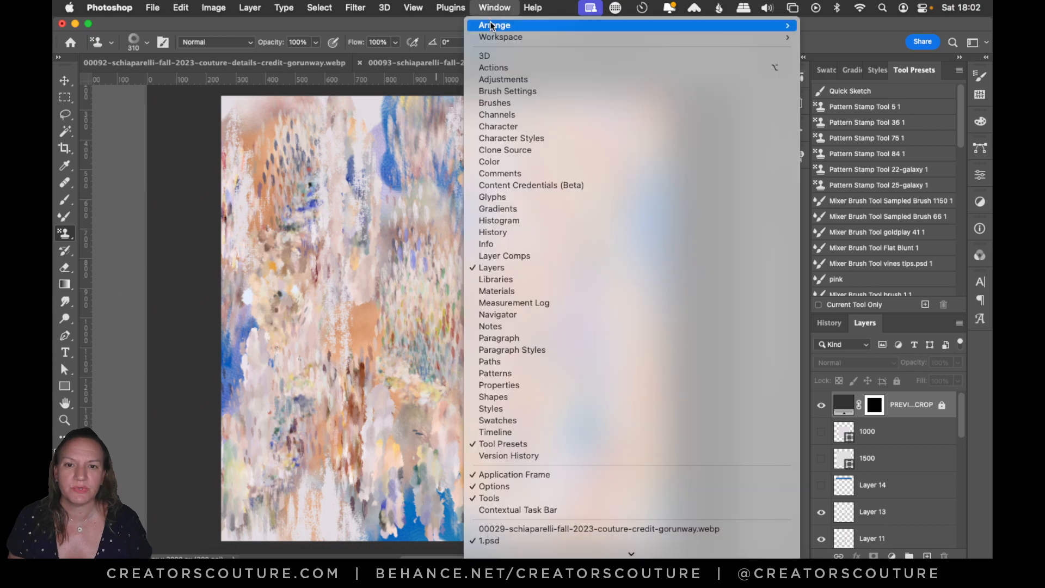
mouse_move(495, 26)
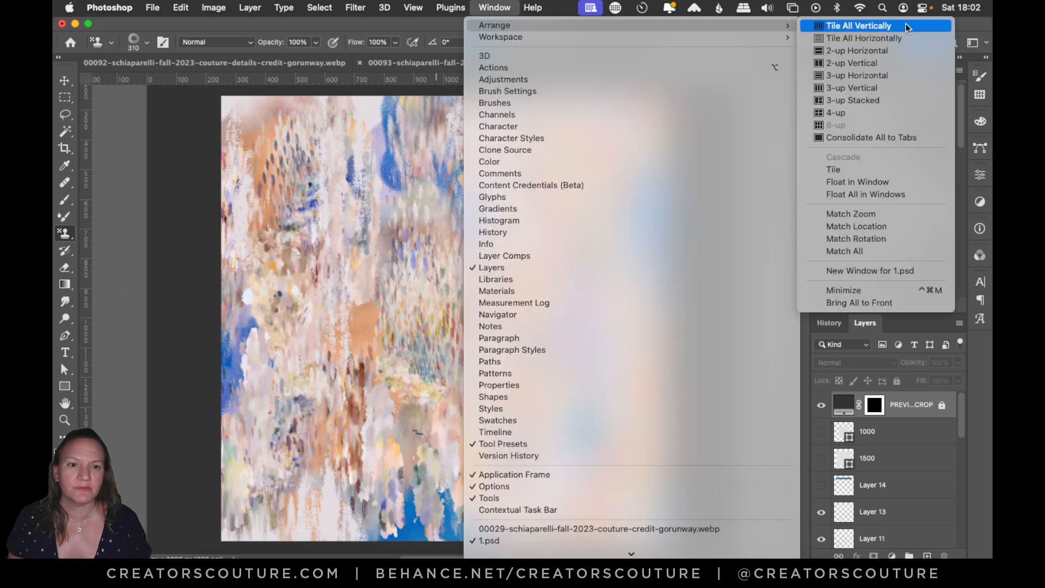
click(883, 63)
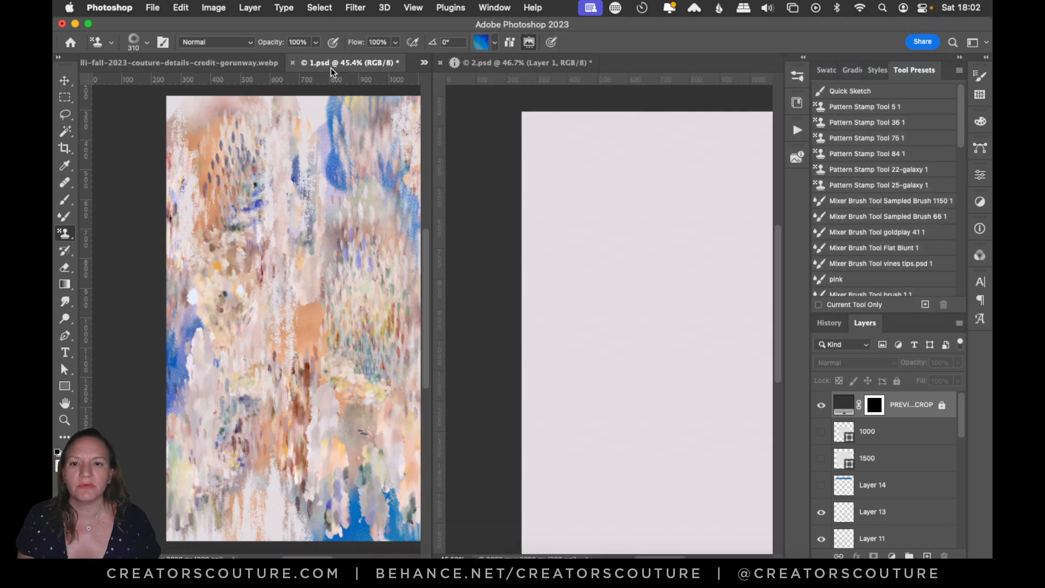
drag(333, 71, 544, 64)
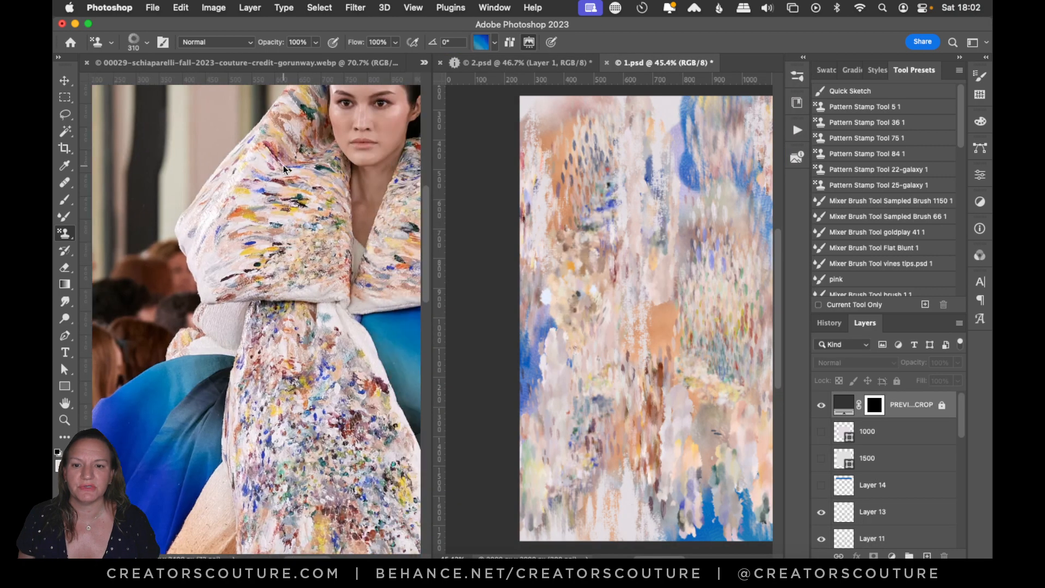
Step: Zoom the 00029 photo out to about 38% and view the dress side by side with the 1.psd artwork
scroll(283, 169, right, 5)
click(64, 423)
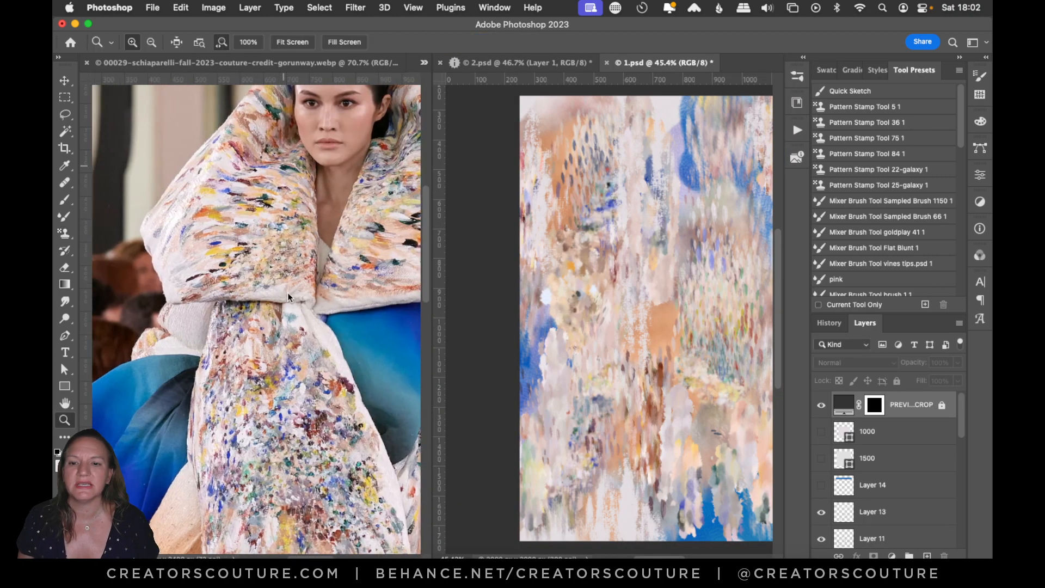
click(313, 303)
drag(343, 303, 313, 365)
scroll(324, 334, right, 5)
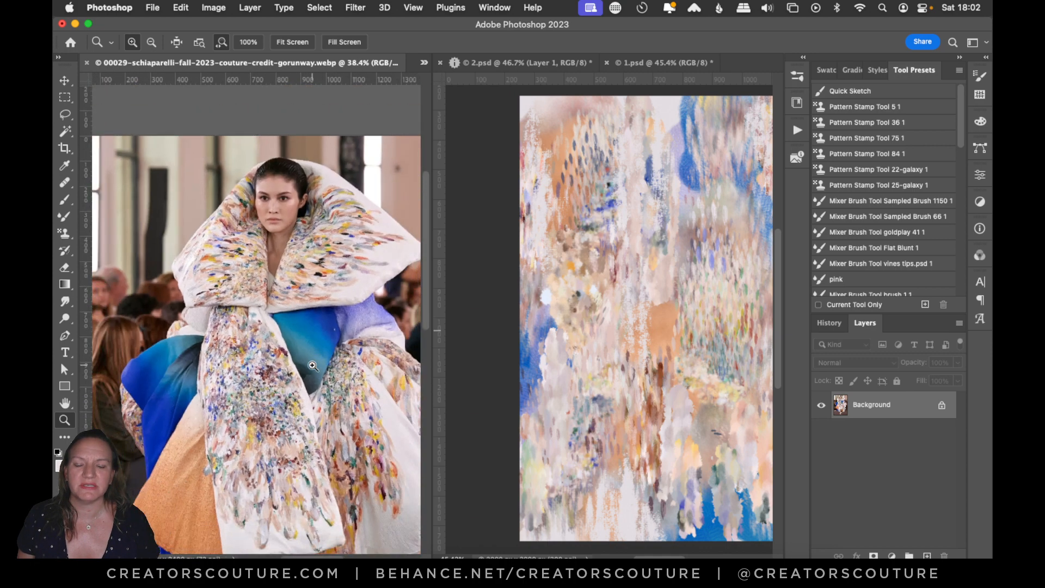
scroll(550, 330, down, 5)
scroll(607, 268, up, 5)
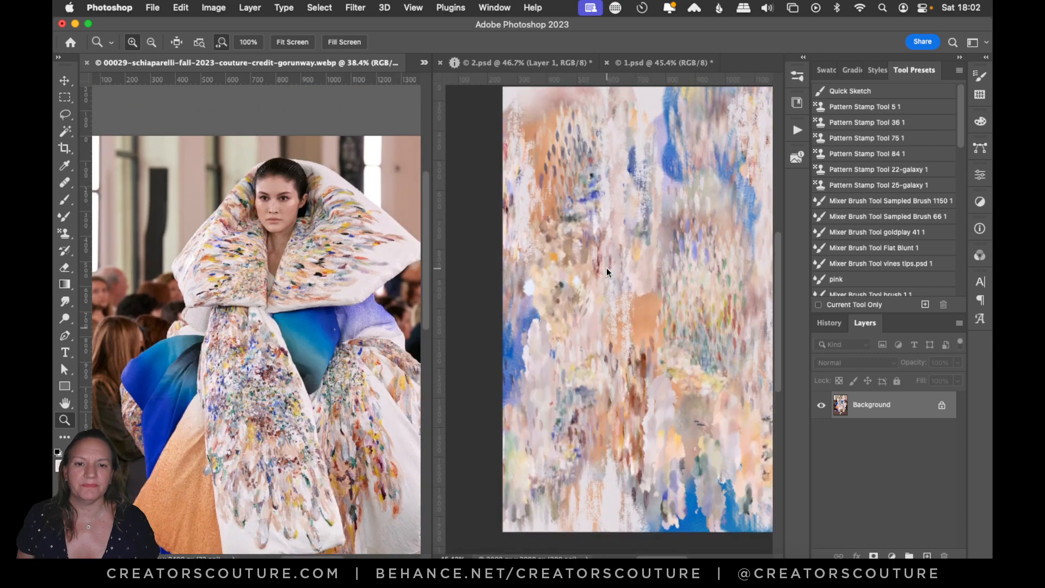
scroll(607, 268, right, 2)
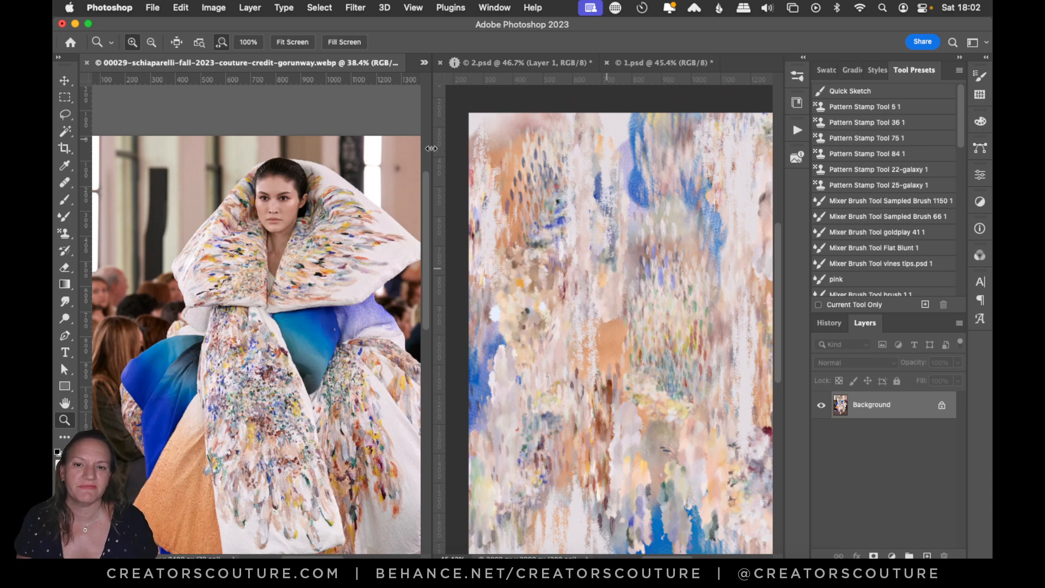
Step: Narrow the 00029 photo's pane to give 1.psd more room, and position both so the dress and the painted artwork are in view
drag(432, 143, 377, 158)
scroll(277, 194, down, 5)
scroll(277, 194, right, 2)
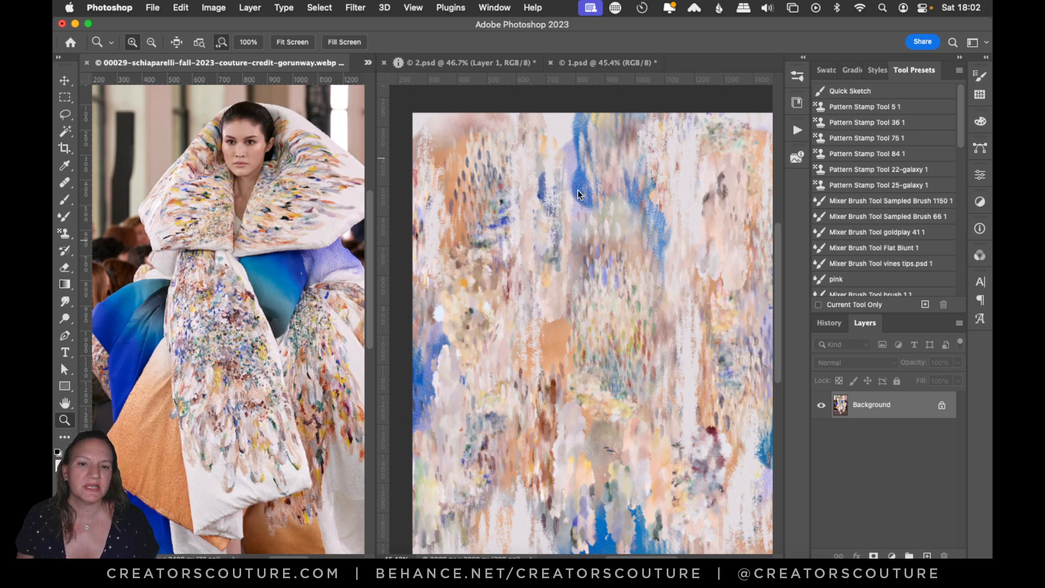
scroll(579, 195, right, 1)
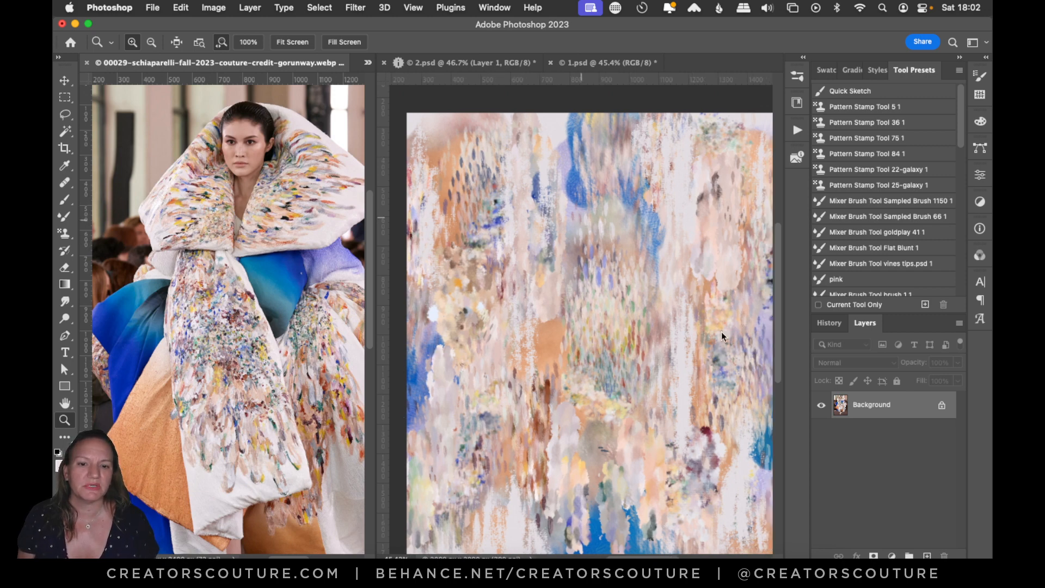
scroll(673, 473, right, 5)
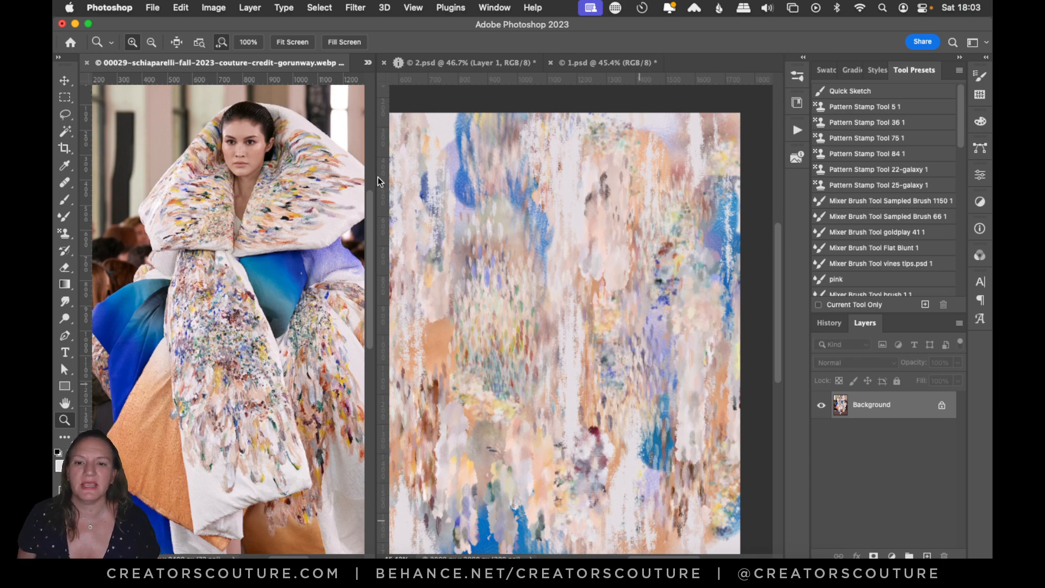
drag(376, 179, 311, 187)
scroll(245, 197, right, 5)
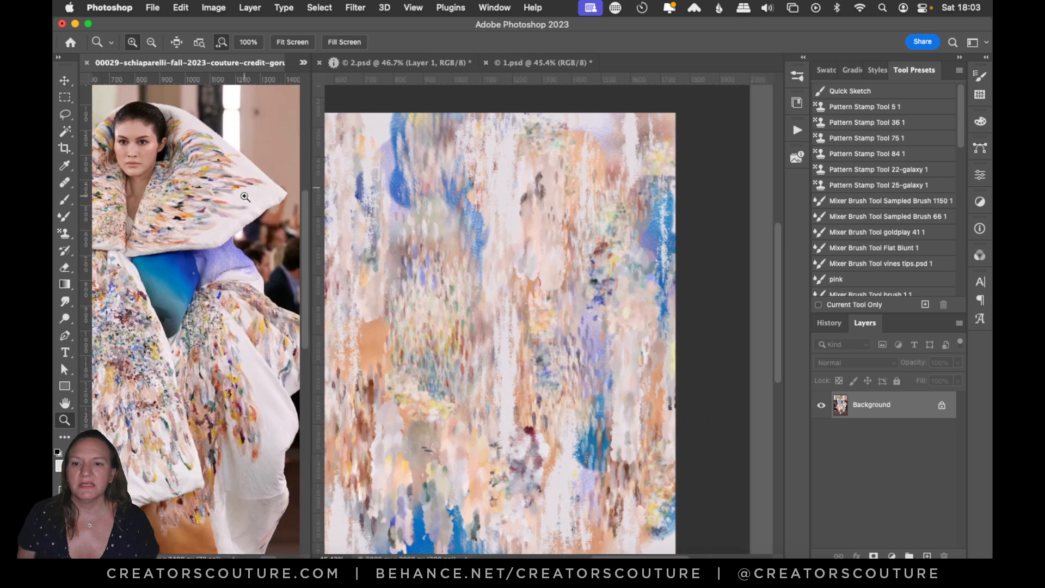
scroll(244, 197, left, 2)
scroll(244, 197, left, 1)
scroll(385, 157, left, 3)
scroll(385, 157, down, 1)
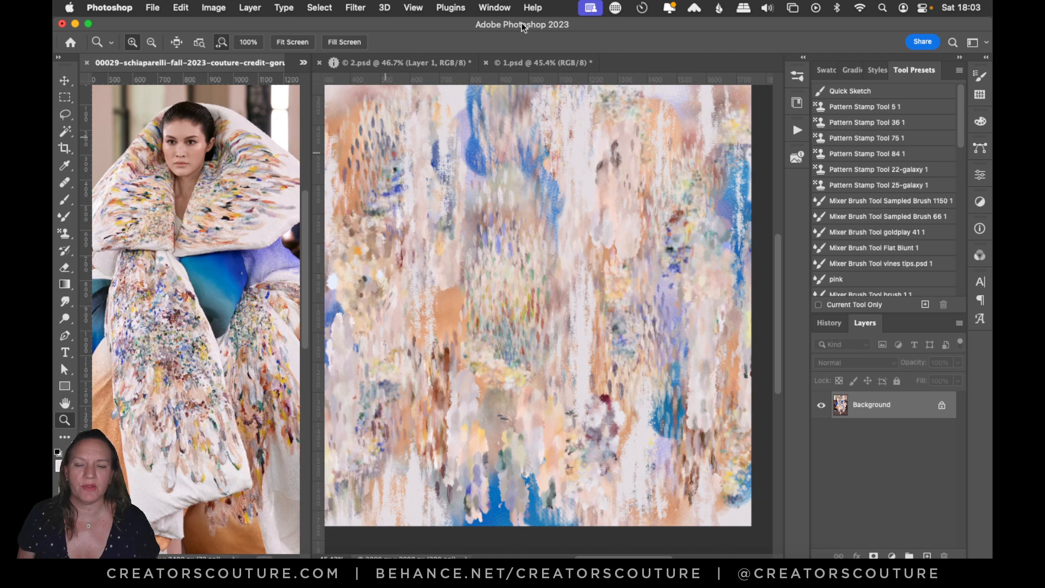
Step: Switch to 2.psd and fit its whole blank square canvas in the pane at about 42% zoom
click(466, 64)
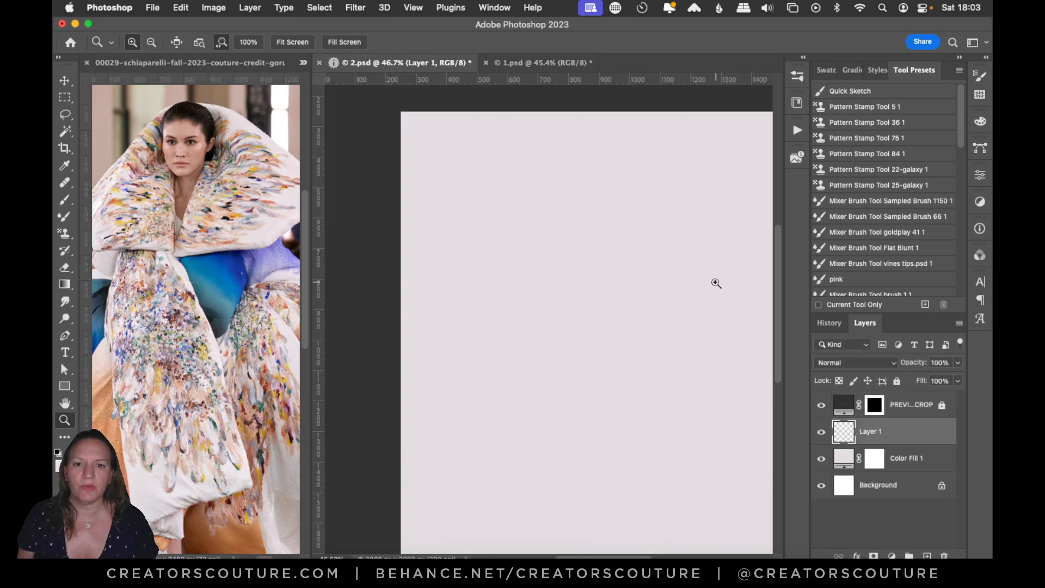
scroll(689, 283, right, 3)
scroll(688, 282, down, 1)
drag(688, 283, 676, 299)
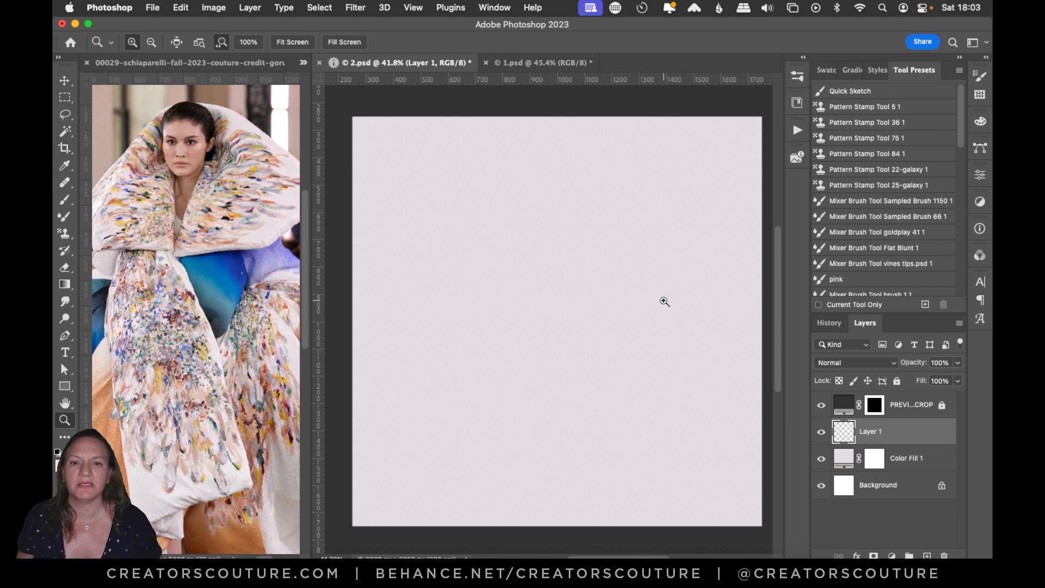
Step: Return to 1.psd and compare its painted artwork with a close-up of the collar brushwork in the 00029 photo
click(522, 63)
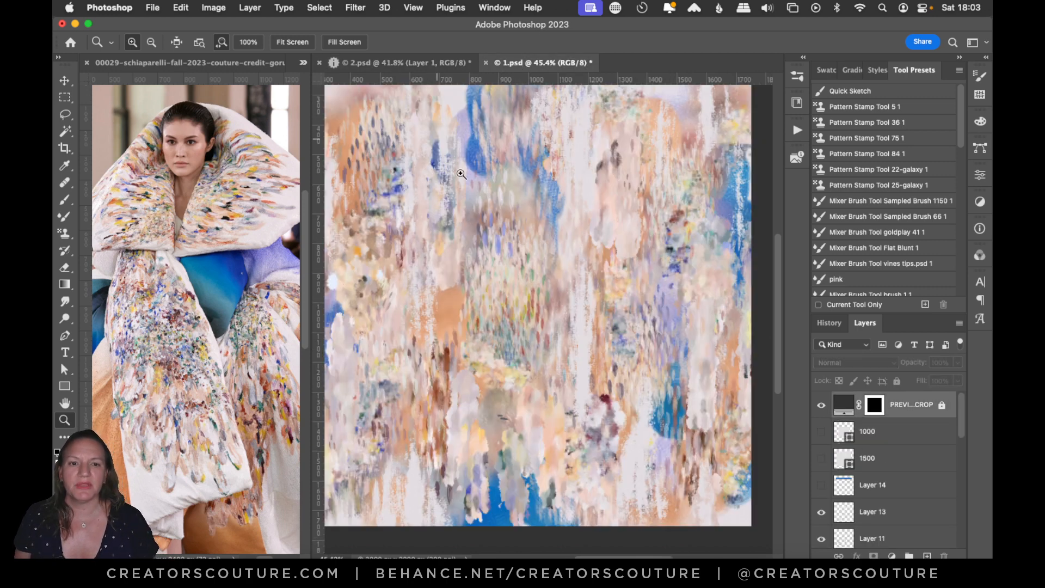
scroll(523, 161, up, 1)
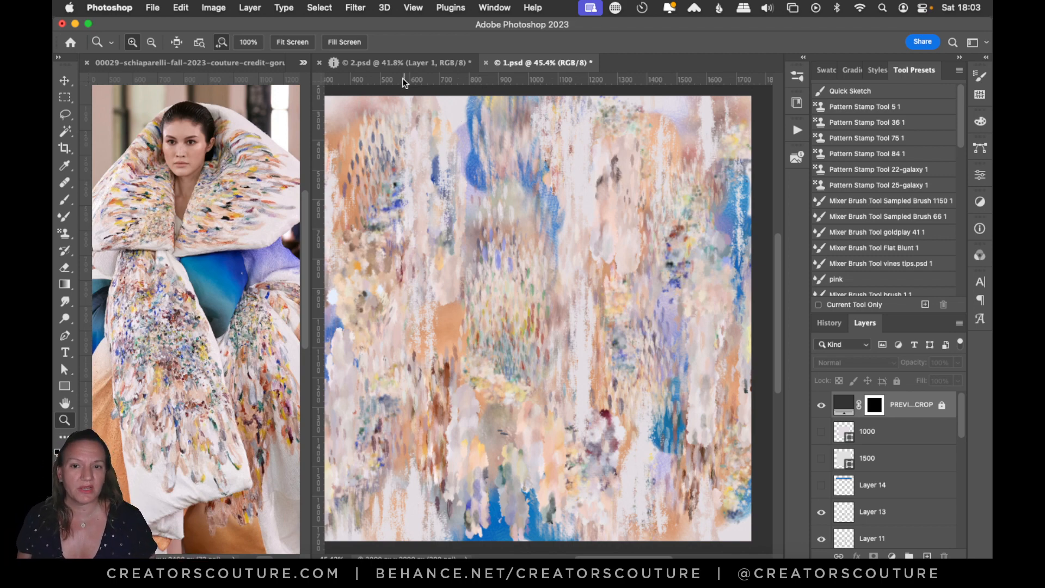
click(406, 63)
click(511, 65)
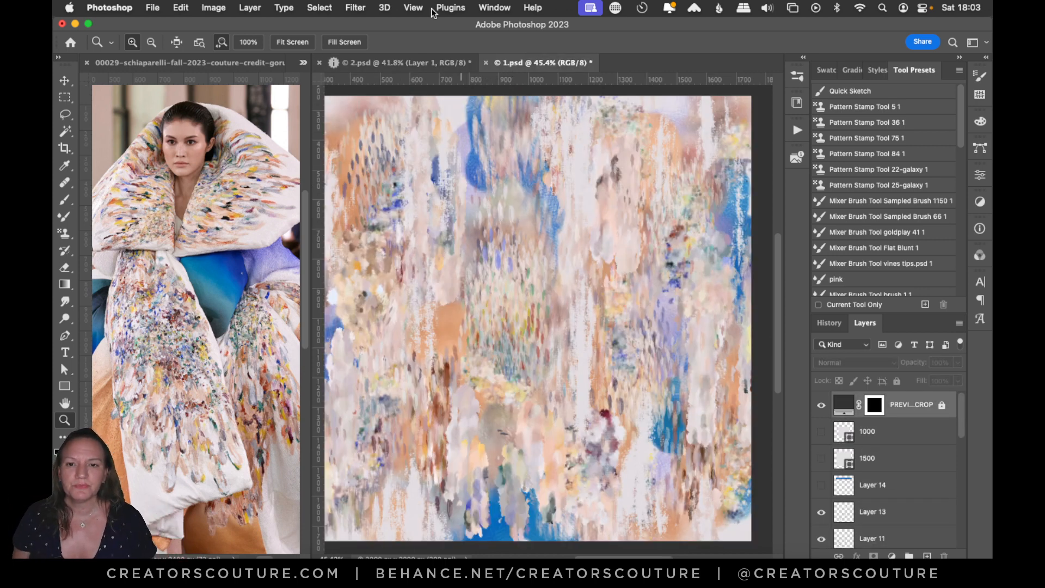
click(186, 207)
drag(221, 189, 258, 162)
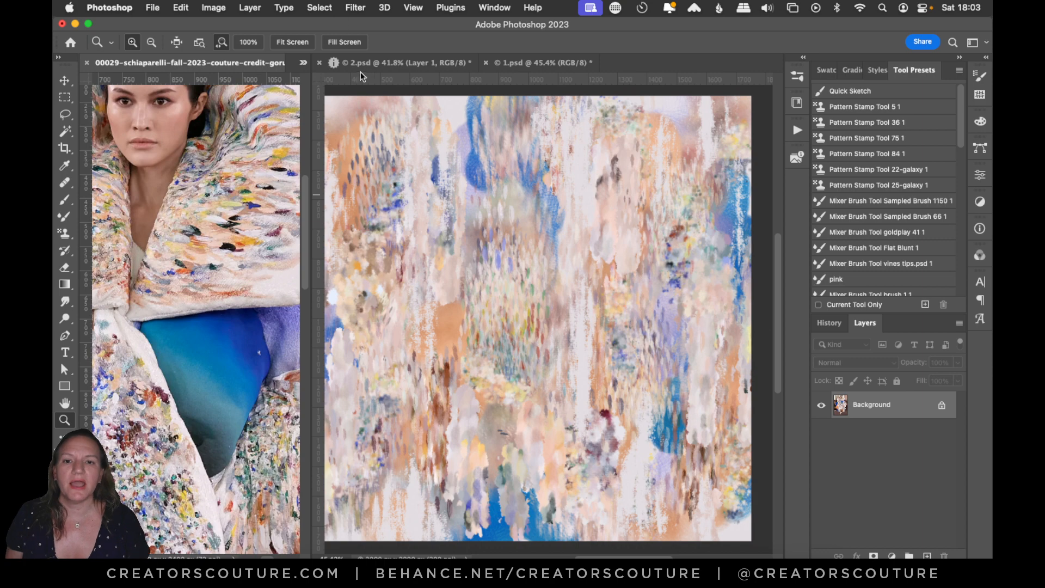
Step: Switch to 2.psd, show the brush presets and browse the painted-couture brush group
click(394, 64)
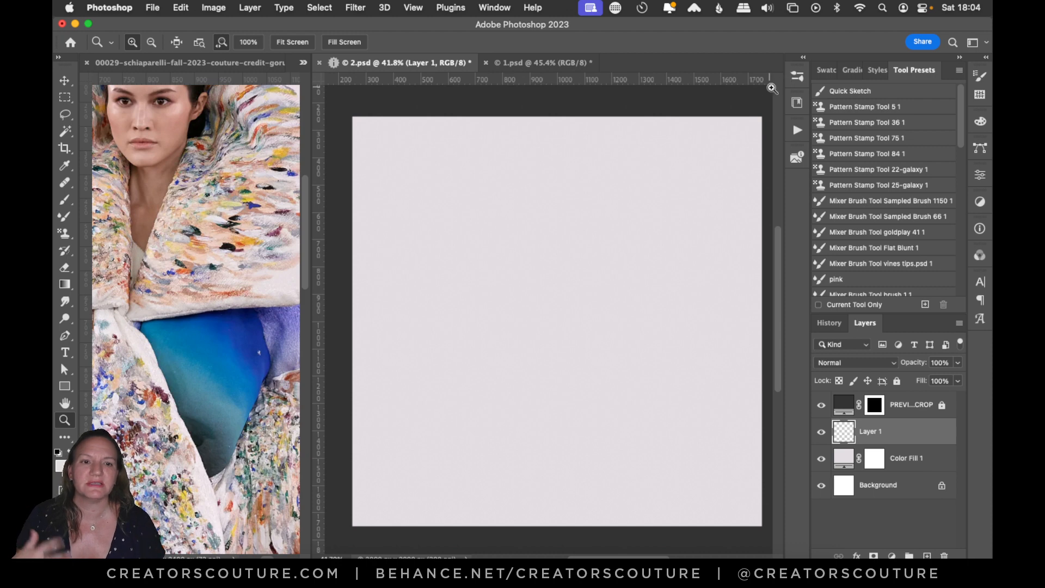
click(797, 76)
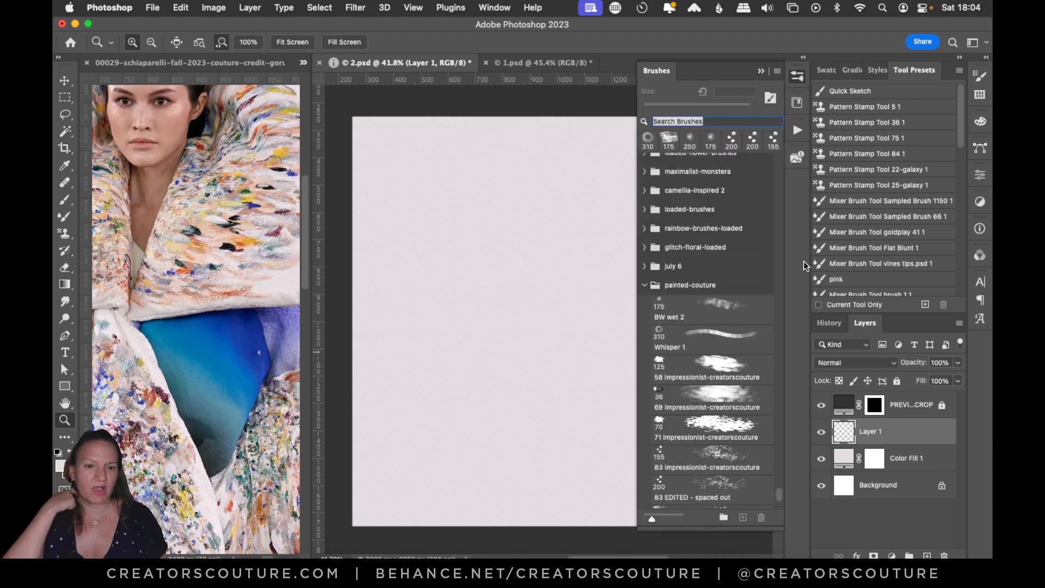
drag(779, 492, 776, 504)
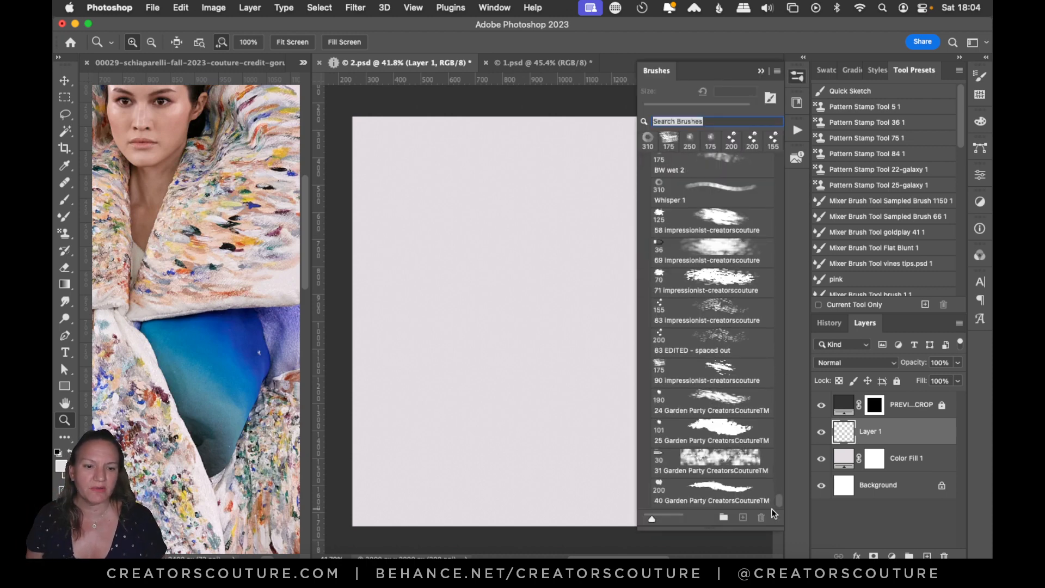
Step: Make the brush preset list taller to show the painted-couture group, and activate the Pattern Stamp tool
drag(727, 528, 720, 550)
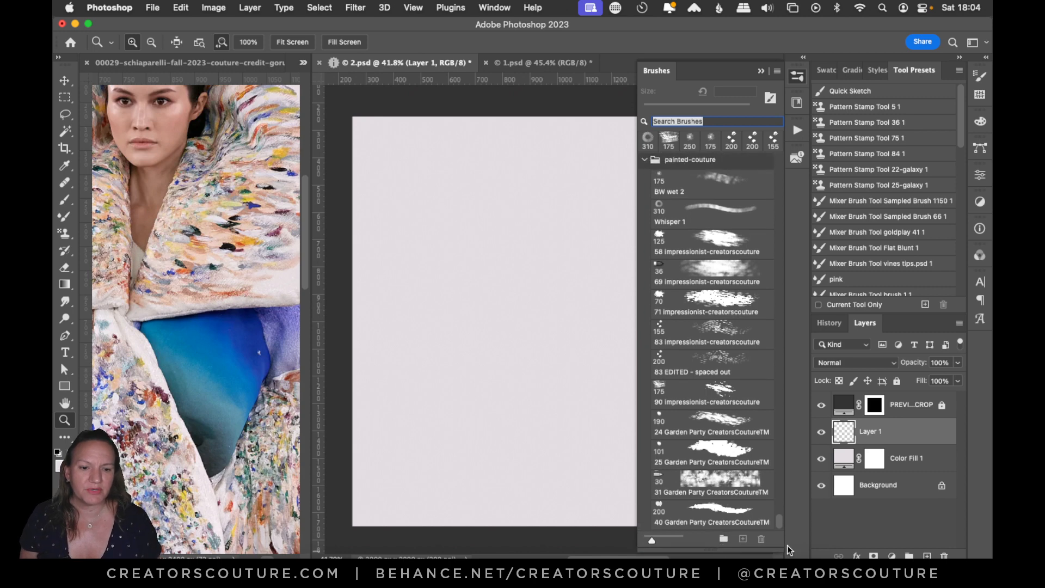
drag(780, 522, 776, 522)
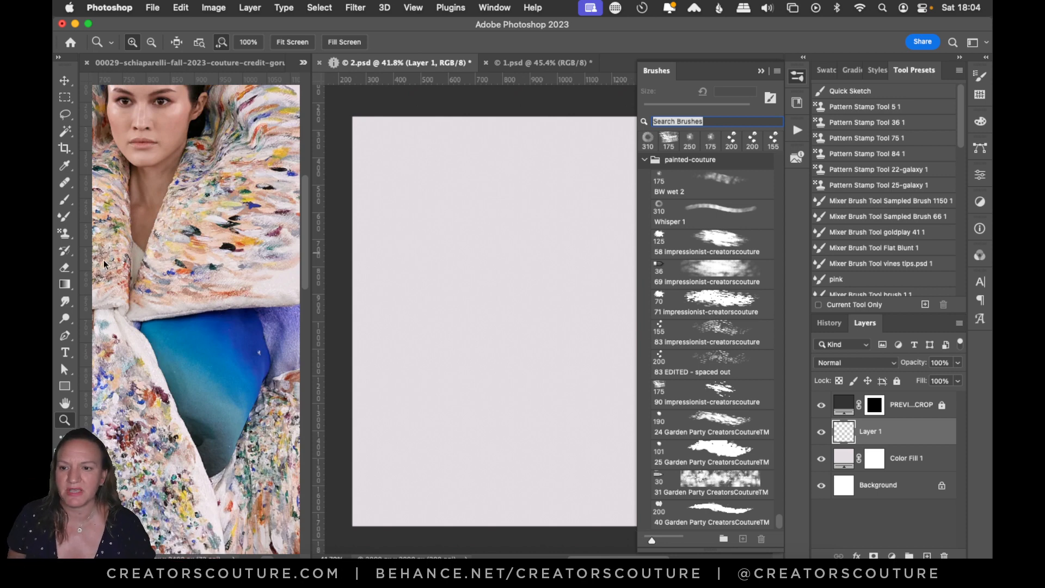
click(65, 236)
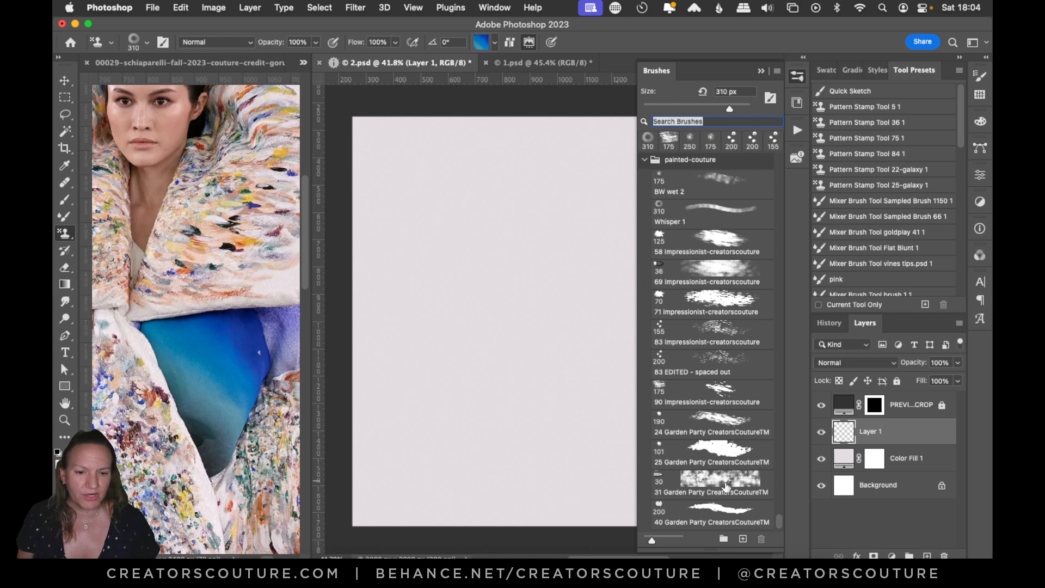
drag(782, 526, 778, 518)
scroll(778, 518, down, 3)
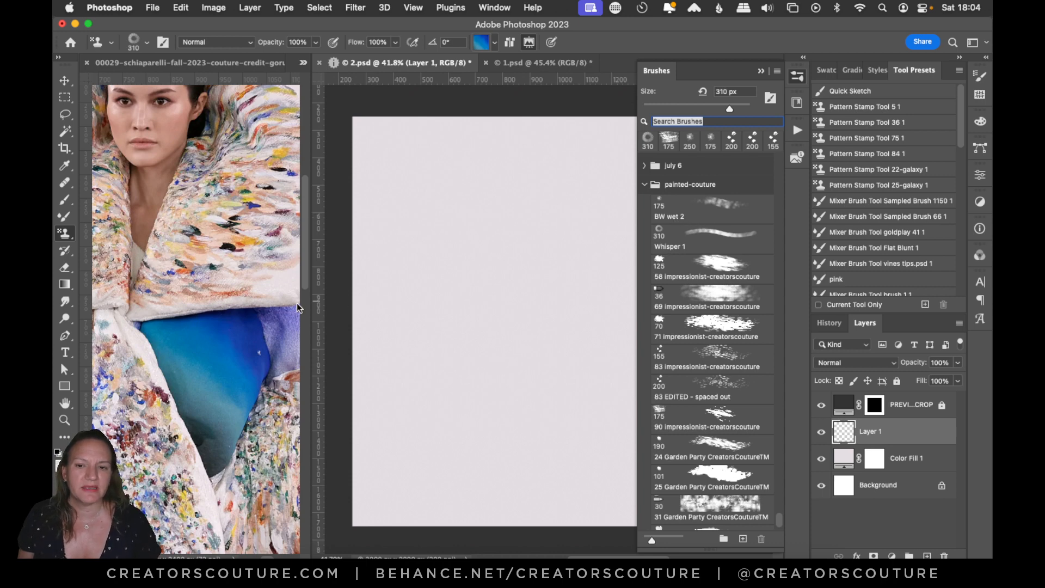
Step: Zoom out and reposition the 00029 photo to view the model's head, painted collar and blue bodice together
scroll(185, 330, right, 5)
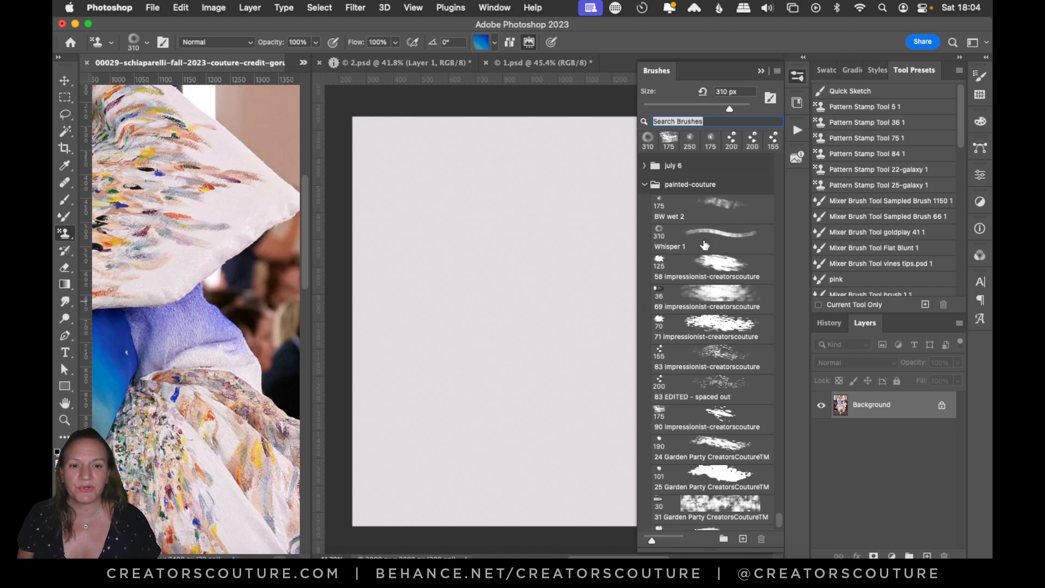
scroll(196, 327, left, 5)
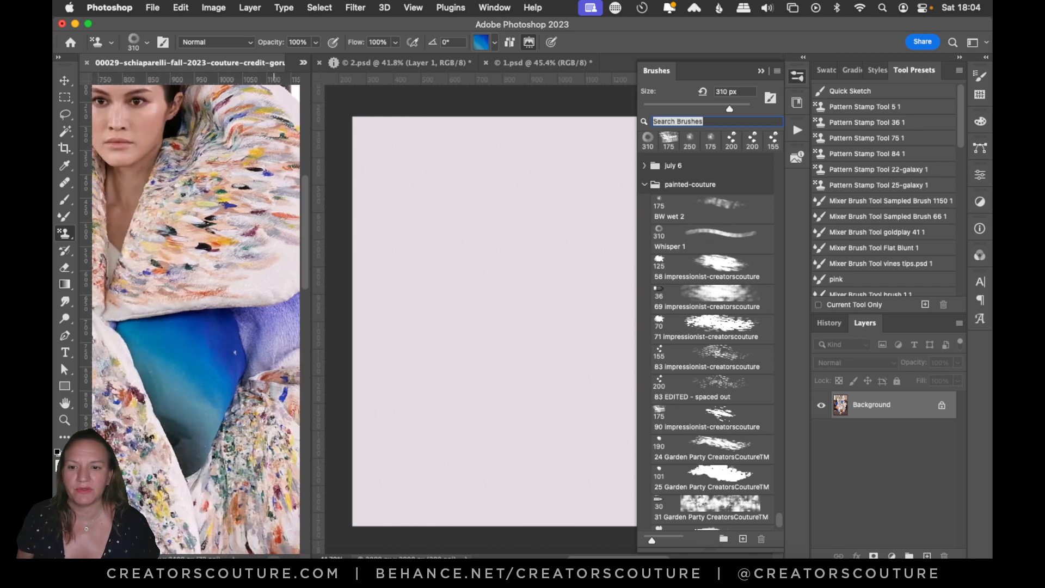
scroll(196, 327, right, 1)
click(61, 419)
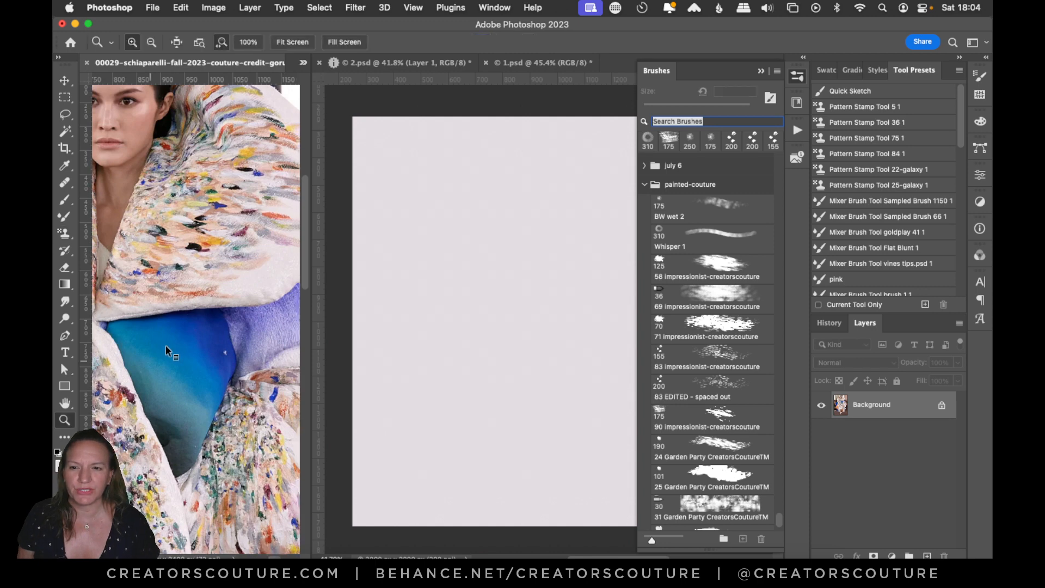
ctrl+click(187, 322)
click(182, 298)
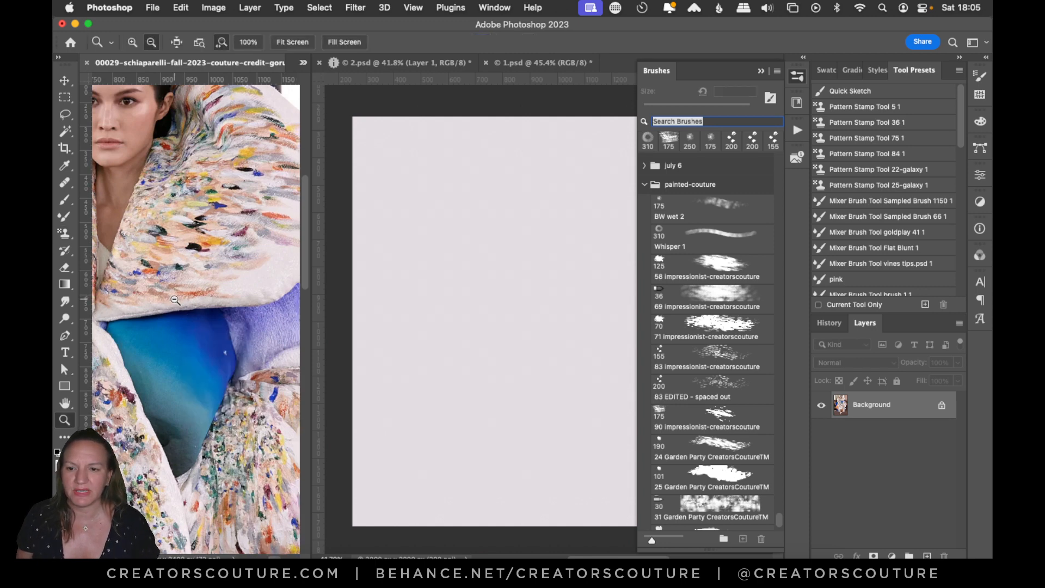
alt+click(175, 300)
alt+click(175, 300)
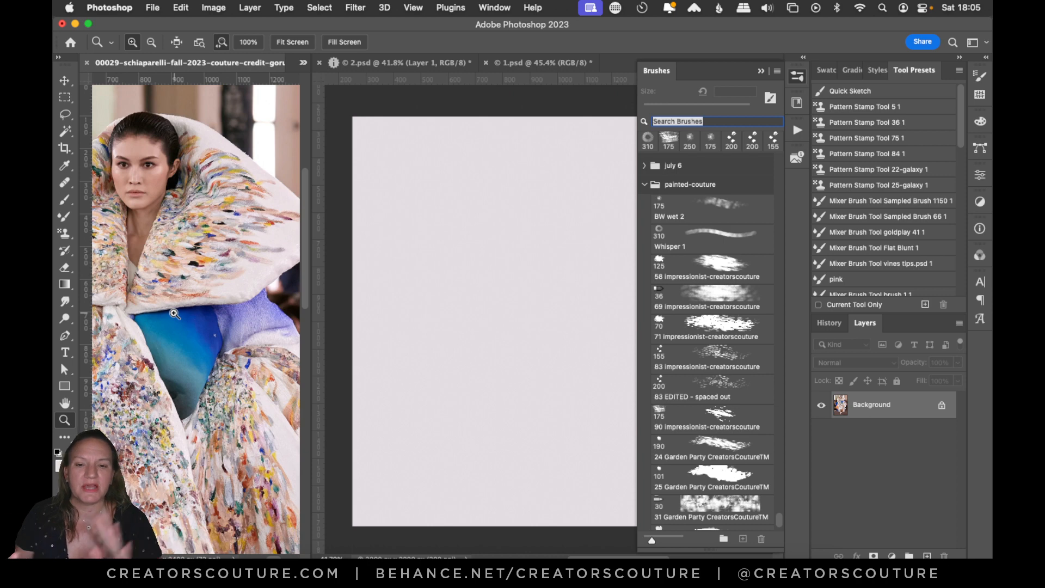
Step: Activate the Pattern Stamp tool and choose the multicoloured brushstroke pattern next to the lavender and blue swatches
click(64, 80)
drag(64, 233, 116, 238)
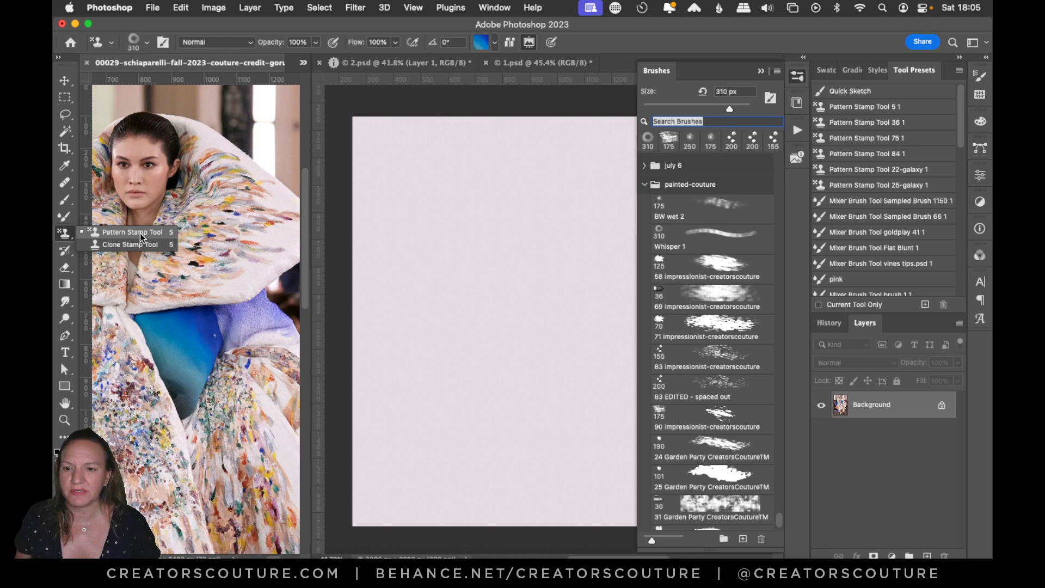
click(139, 233)
click(482, 43)
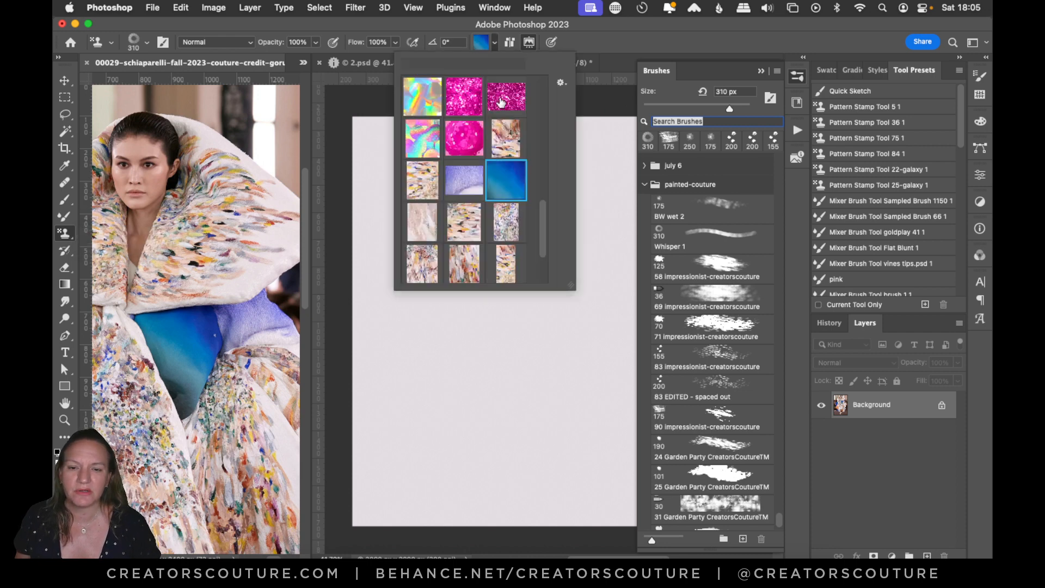
click(424, 180)
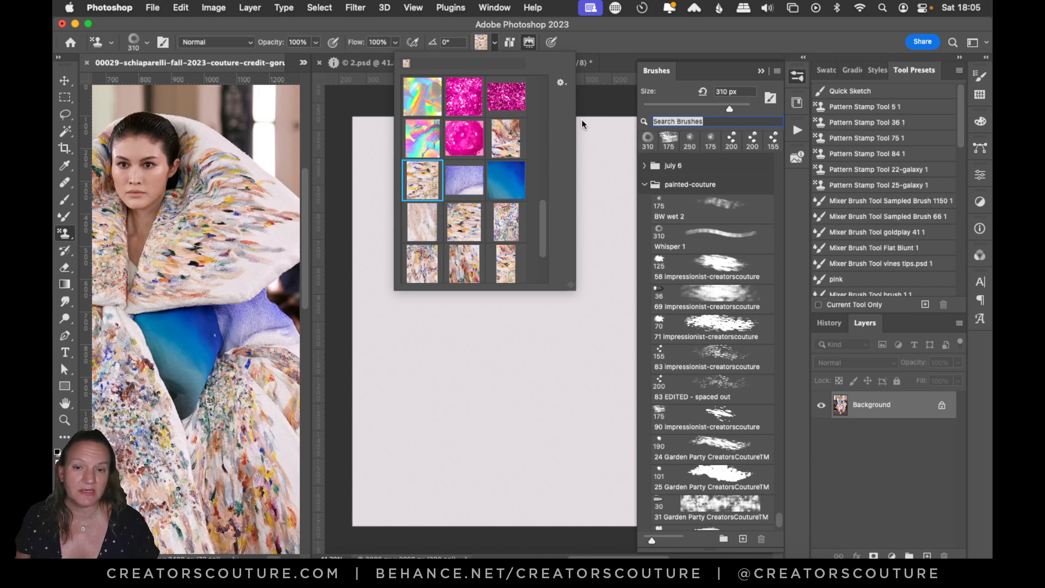
click(490, 43)
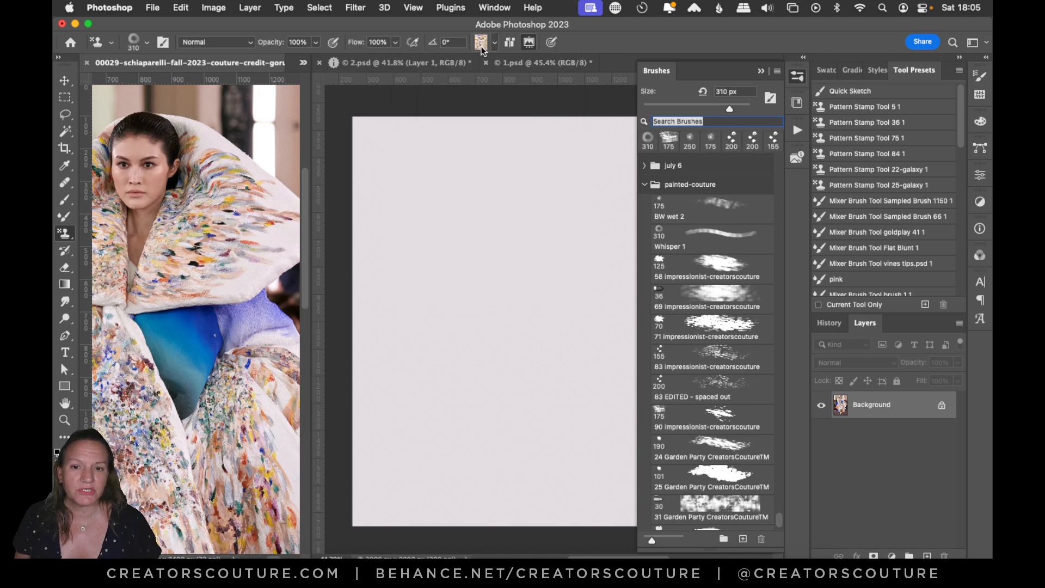
Step: Choose the 58 Impressionist-creatorscouture brush and try a vertical stroke with it on Layer 1 of 2.psd, undoing that stroke
click(699, 272)
click(489, 218)
drag(476, 213, 473, 385)
key(super+z)
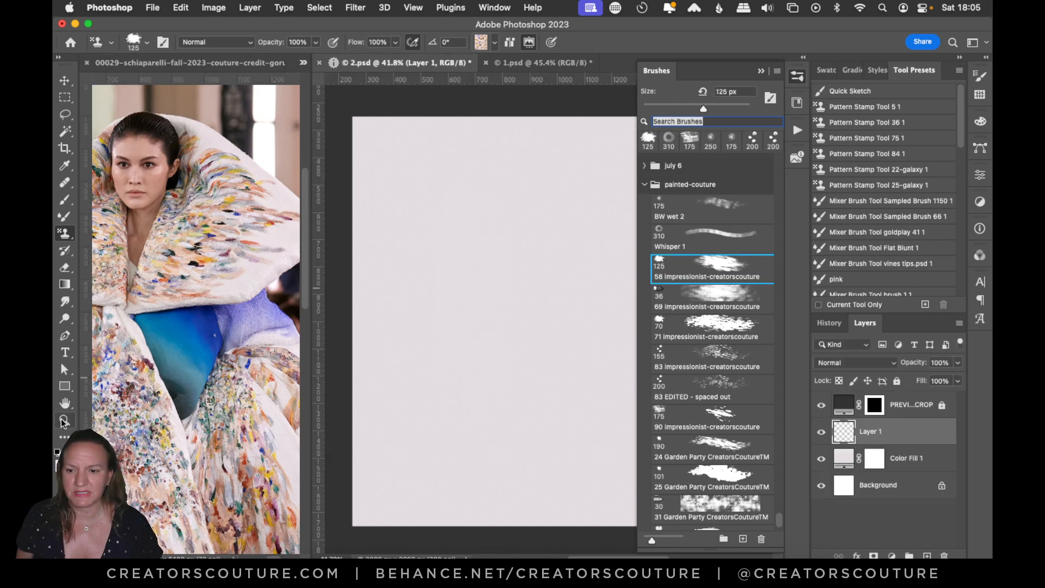
click(63, 421)
click(581, 277)
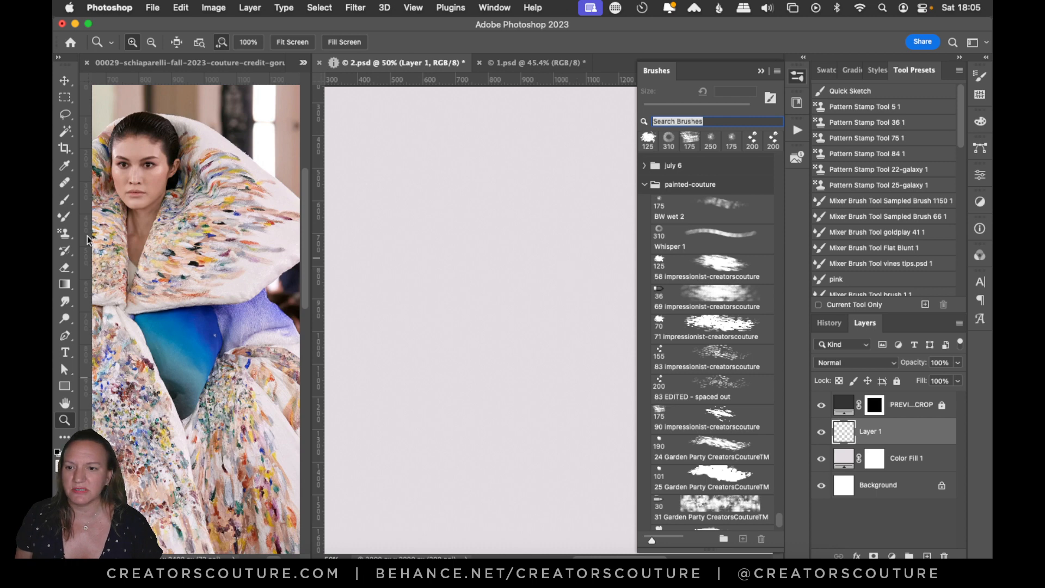
click(64, 233)
Step: Try painting tall patches of vertical pattern strokes on Layer 1, undoing each attempt
mouse_move(467, 170)
mouse_down()
mouse_move(449, 386)
mouse_move(485, 149)
mouse_move(482, 344)
mouse_move(496, 143)
mouse_move(484, 298)
mouse_move(440, 184)
mouse_move(434, 237)
mouse_up()
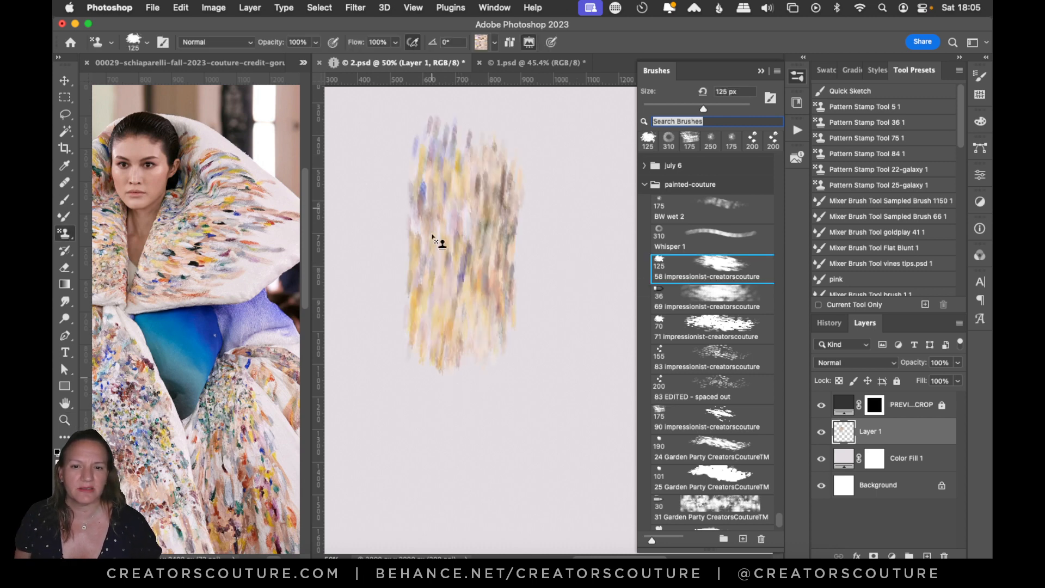
key(ctrl+z)
mouse_move(454, 147)
mouse_down()
mouse_move(435, 346)
mouse_move(472, 149)
mouse_move(474, 322)
mouse_move(455, 253)
mouse_move(418, 199)
mouse_move(404, 424)
mouse_move(440, 231)
mouse_move(427, 415)
mouse_move(444, 251)
mouse_move(446, 401)
mouse_move(464, 426)
mouse_move(471, 406)
mouse_up()
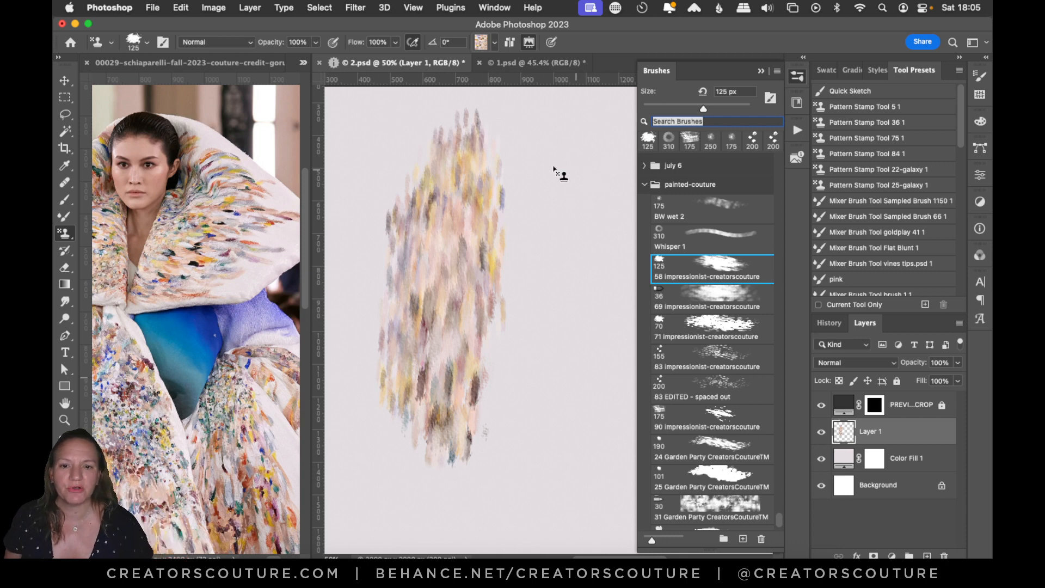
mouse_move(560, 170)
mouse_down()
mouse_move(515, 292)
mouse_move(497, 158)
mouse_move(429, 200)
mouse_move(399, 326)
mouse_move(390, 311)
mouse_move(392, 450)
mouse_up()
key(super+z)
Step: Paint overlapping vertical pattern strokes on Layer 1, forming a diagonal patch that descends from upper right to lower left
drag(521, 165, 513, 323)
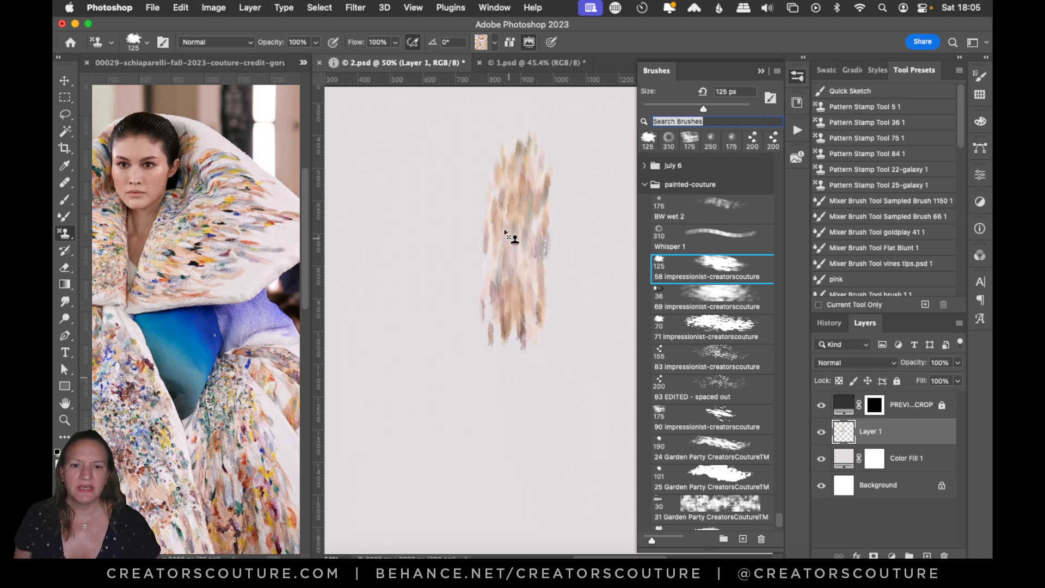
drag(487, 251, 478, 399)
drag(442, 207, 411, 319)
mouse_move(403, 246)
mouse_down()
mouse_move(423, 389)
mouse_move(416, 478)
mouse_up()
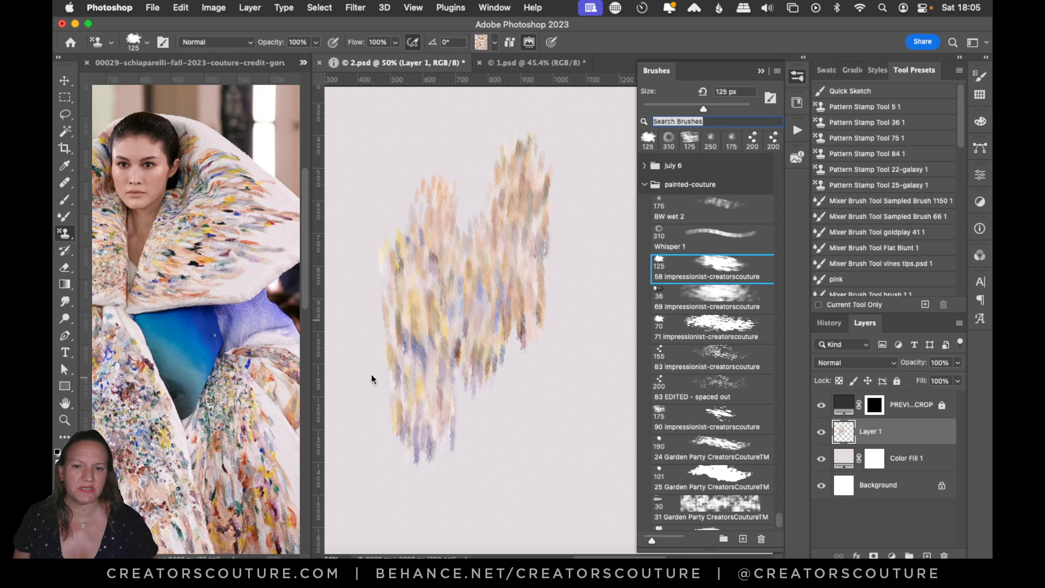
mouse_move(407, 328)
mouse_down()
mouse_move(398, 498)
mouse_move(356, 474)
mouse_up()
Step: Switch to the pale bluish brushstroke pattern and paint it over the diagonal patch to add grey, blue and green tones
click(490, 42)
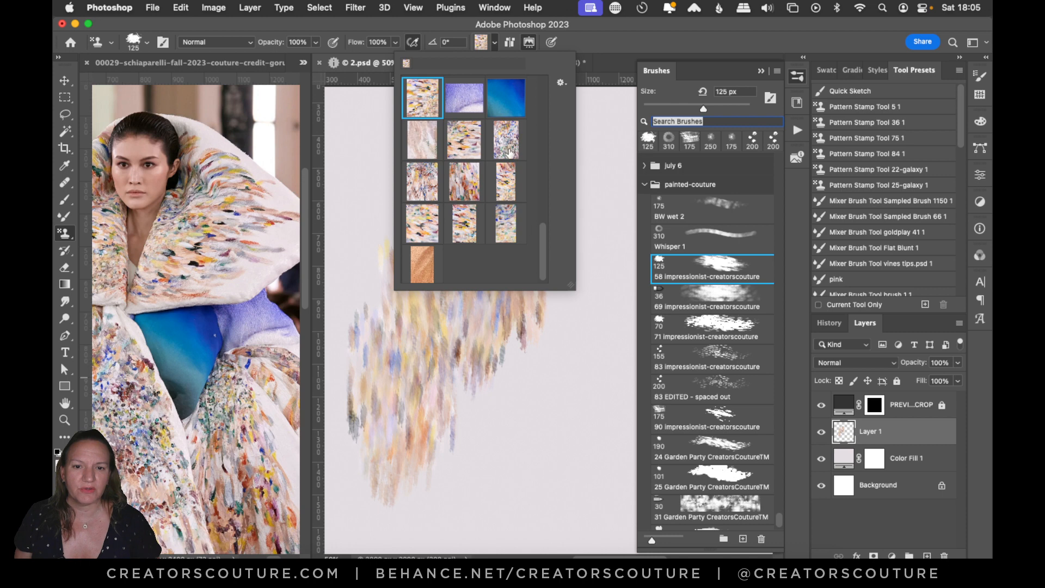
click(506, 140)
click(505, 224)
click(469, 274)
mouse_move(469, 275)
mouse_down()
mouse_move(456, 395)
mouse_move(443, 374)
mouse_move(433, 381)
mouse_move(408, 508)
mouse_move(488, 303)
mouse_move(480, 354)
mouse_up()
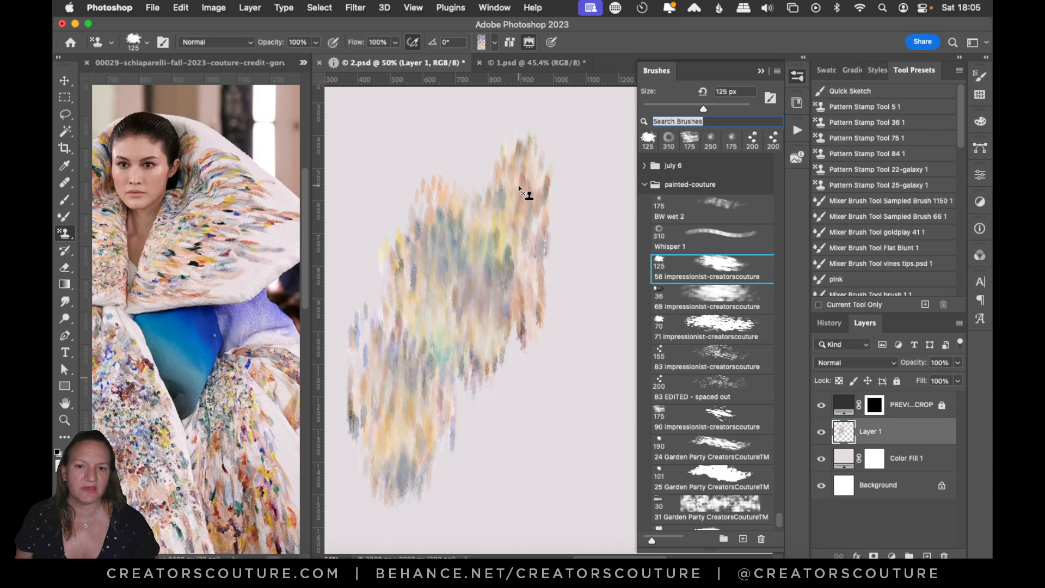
drag(527, 194, 509, 343)
Step: Switch to the white-based multicoloured dab pattern, blend it over the patch and extend the painting with a second mass on the right
click(481, 42)
click(423, 223)
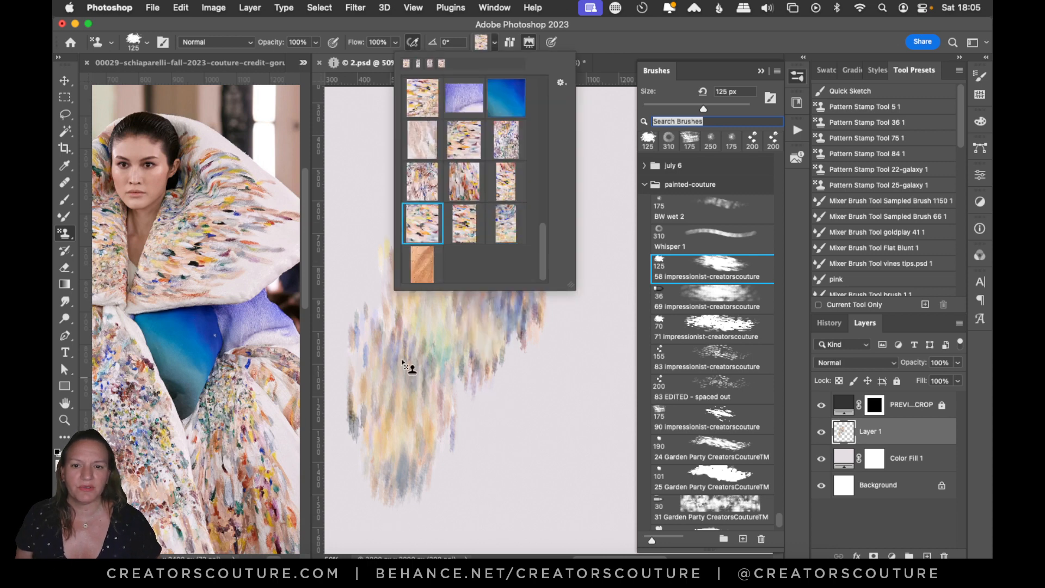
click(411, 369)
mouse_move(411, 369)
mouse_down()
mouse_move(396, 402)
mouse_move(404, 255)
mouse_move(416, 401)
mouse_move(434, 298)
mouse_move(440, 386)
mouse_move(469, 294)
mouse_up()
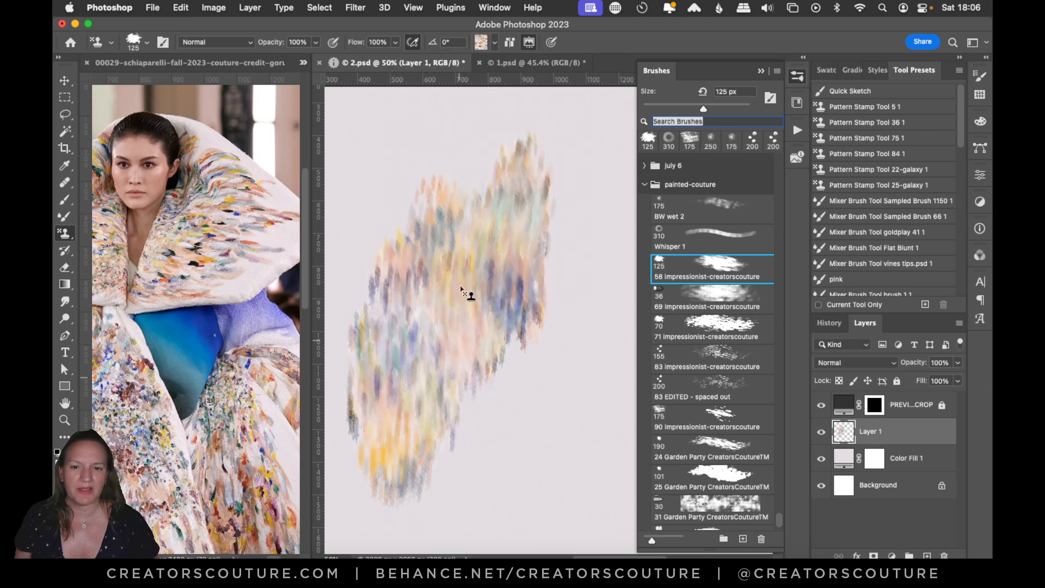
mouse_move(539, 266)
mouse_down()
mouse_move(534, 419)
mouse_move(557, 283)
mouse_move(557, 406)
mouse_move(560, 435)
mouse_move(572, 378)
mouse_move(574, 472)
mouse_move(606, 275)
mouse_move(595, 383)
mouse_move(607, 366)
mouse_move(604, 404)
mouse_move(612, 269)
mouse_move(586, 333)
mouse_move(594, 291)
mouse_move(595, 429)
mouse_move(608, 271)
mouse_move(597, 479)
mouse_move(608, 251)
mouse_move(602, 405)
mouse_move(590, 273)
mouse_move(587, 338)
mouse_up()
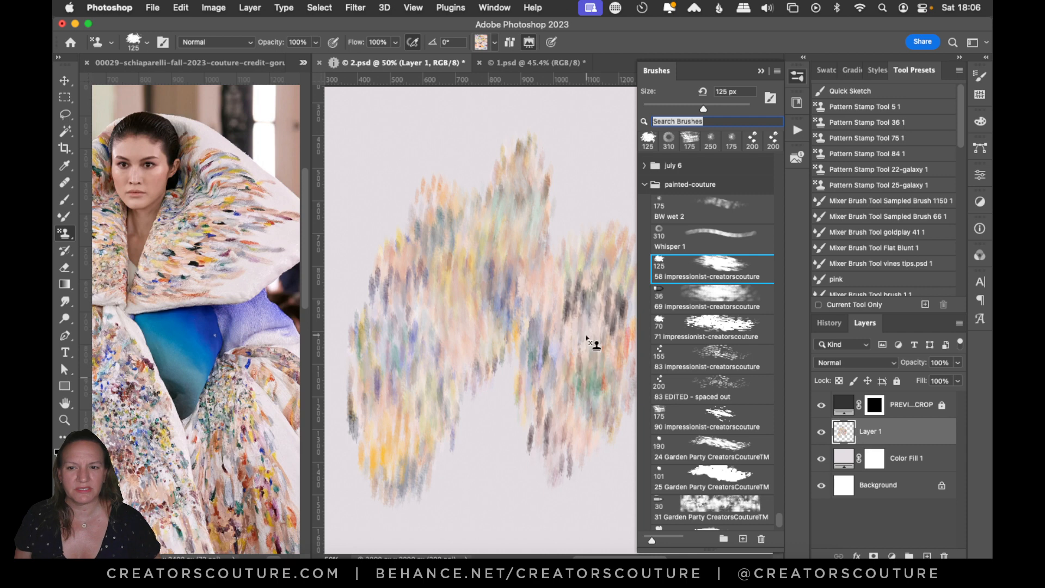
mouse_move(596, 271)
mouse_down()
mouse_move(604, 392)
mouse_move(591, 254)
mouse_move(589, 359)
mouse_move(615, 281)
mouse_move(613, 432)
mouse_up()
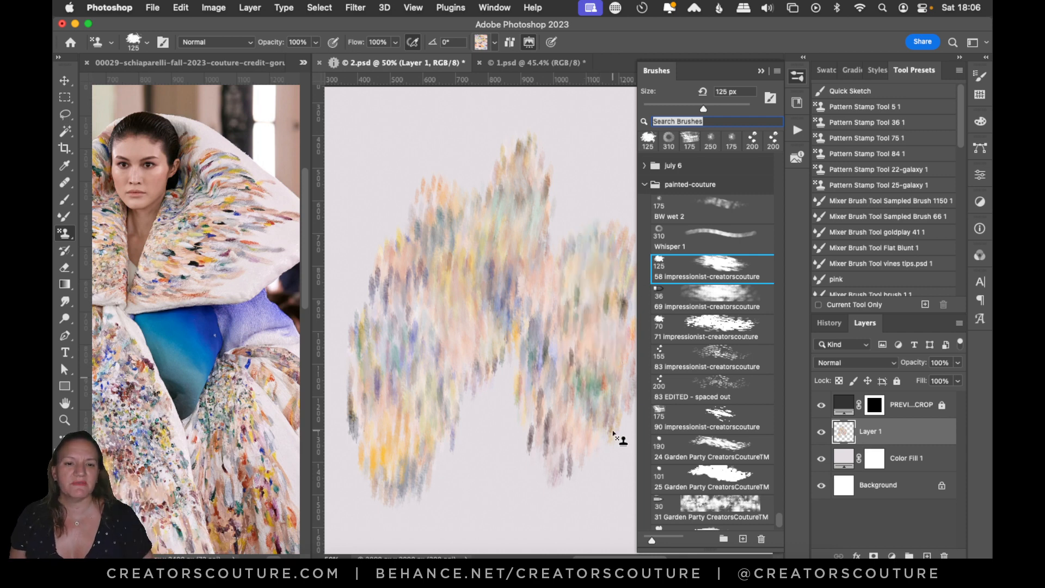
Step: Choose the 69 Impressionist-creatorscouture brush at 36 px and add a new layer above Layer 1
click(730, 289)
click(927, 555)
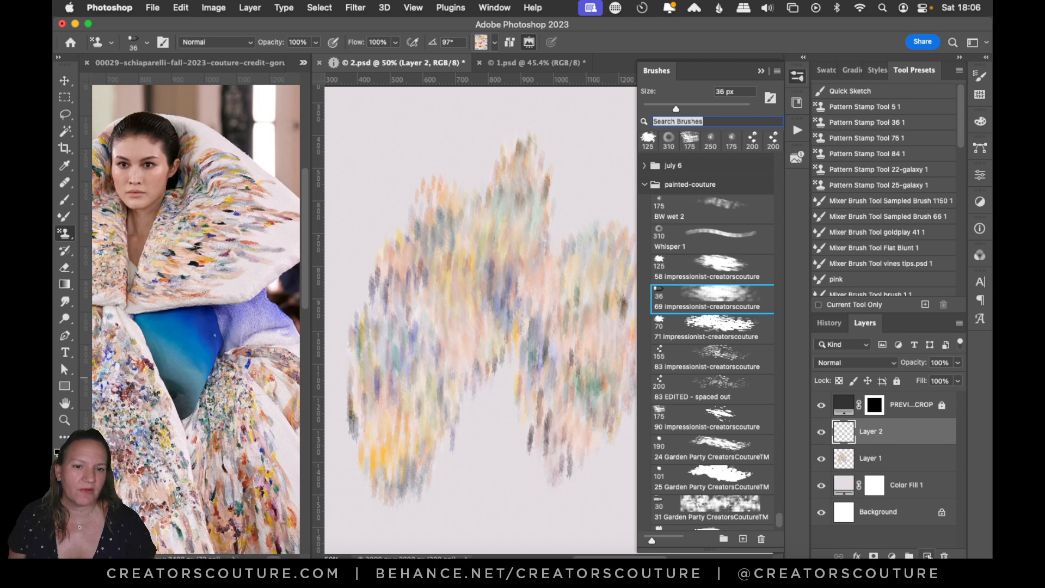
Step: Try dabbing the current pattern on Layer 2, over the painting's left part and on the blank area above it
mouse_move(432, 183)
mouse_down()
mouse_move(418, 354)
mouse_move(415, 339)
mouse_up()
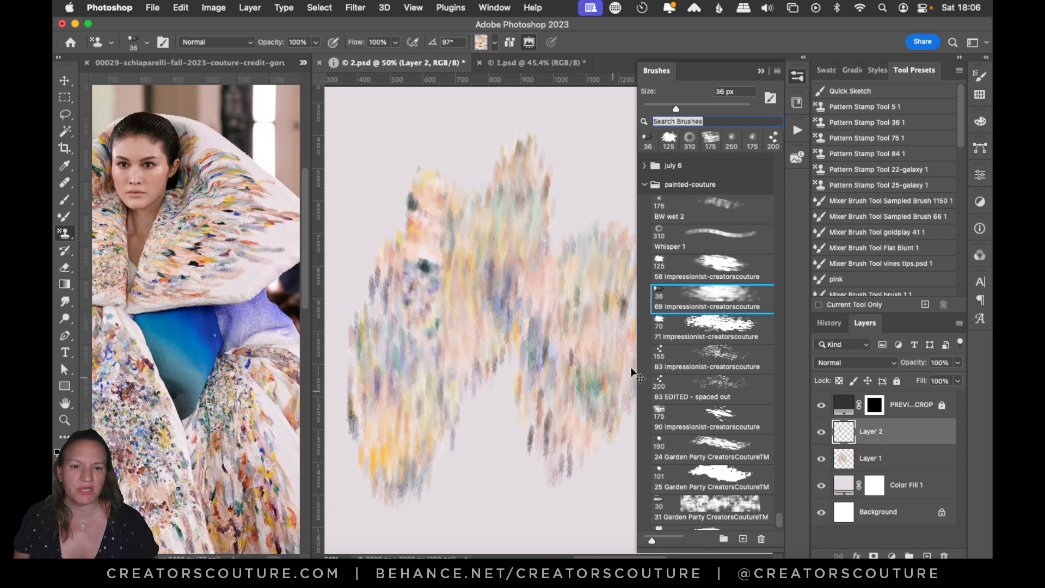
key(super+z)
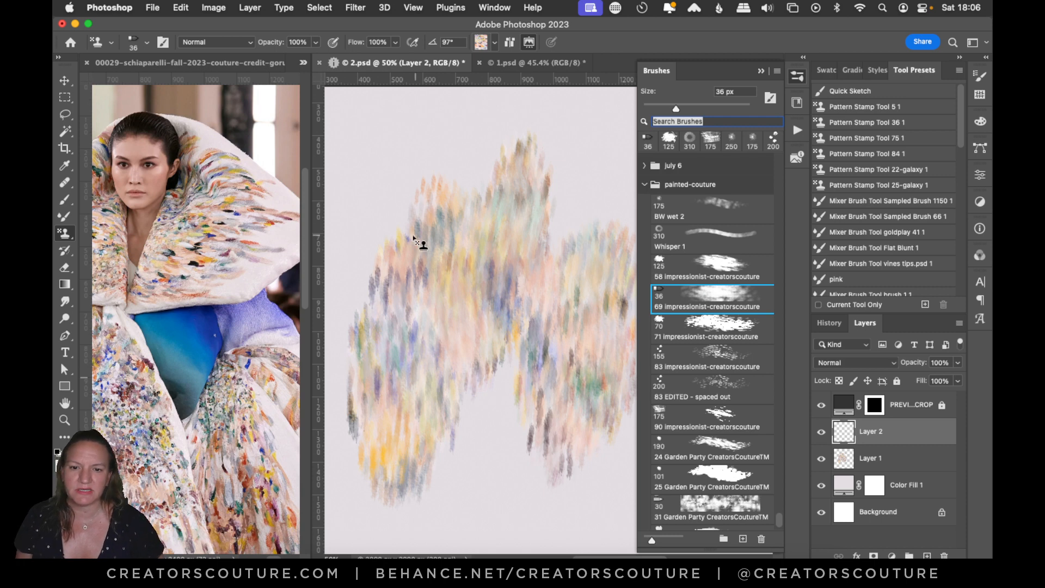
drag(405, 249, 407, 320)
key(super+z)
mouse_move(420, 216)
mouse_down()
mouse_move(416, 298)
mouse_move(400, 261)
mouse_move(399, 325)
mouse_move(399, 265)
mouse_move(416, 274)
mouse_move(415, 327)
mouse_move(424, 291)
mouse_move(434, 332)
mouse_move(412, 299)
mouse_move(423, 329)
mouse_up()
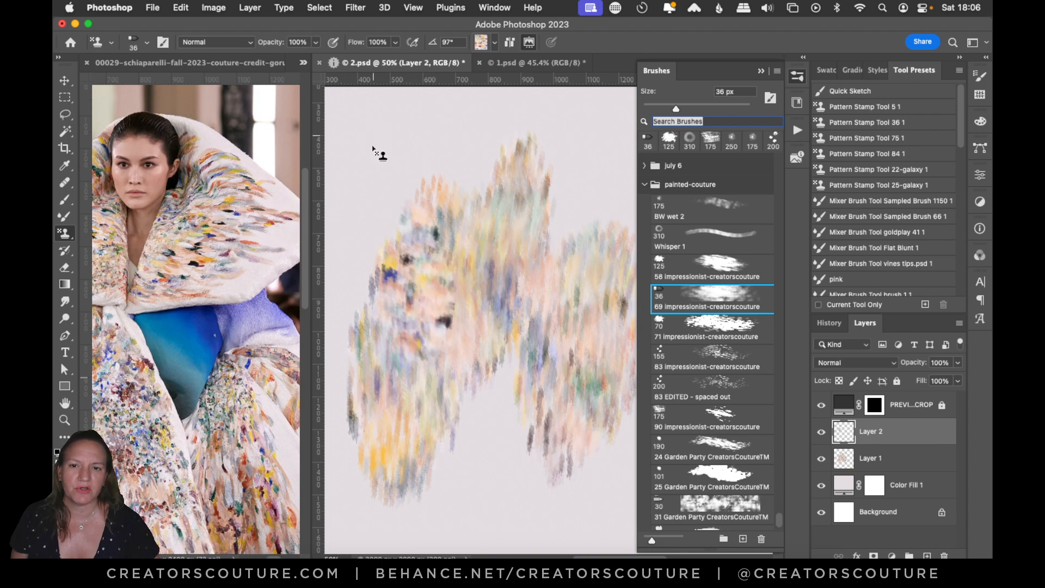
mouse_move(373, 148)
mouse_down()
mouse_move(361, 210)
mouse_move(380, 191)
mouse_move(365, 163)
mouse_up()
Step: Switch to the dense speckled violet multicolour pattern and undo the test strokes on Layer 2
click(478, 46)
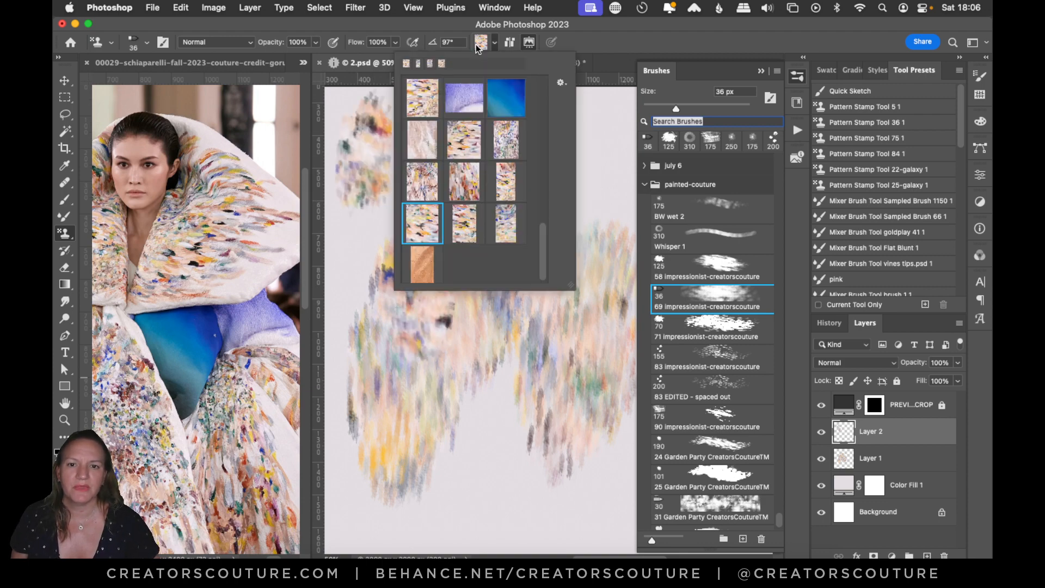
click(497, 144)
click(595, 46)
drag(462, 121, 472, 194)
key(super+z)
key(super+z)
key(super+z)
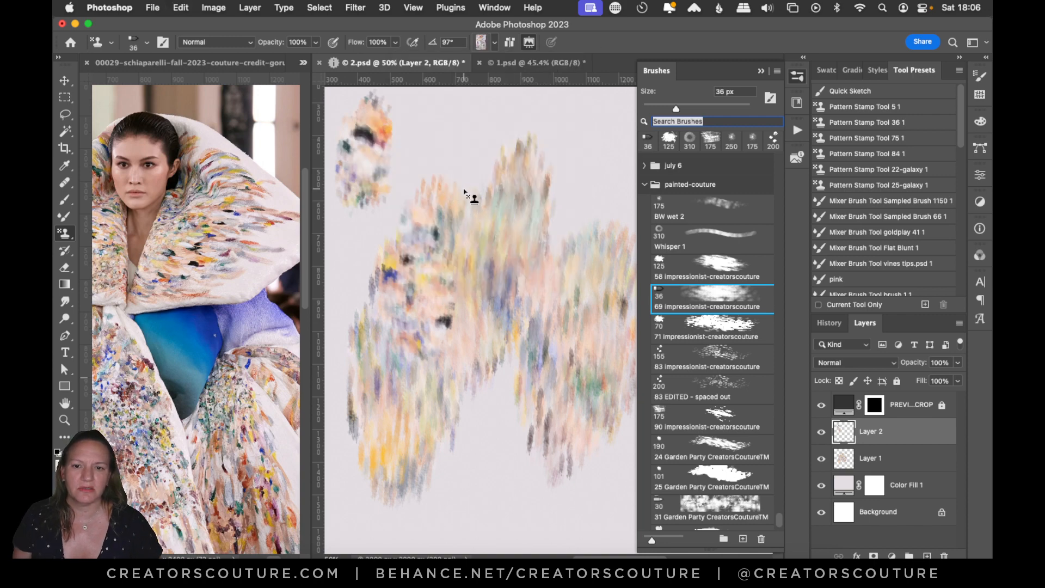
Step: Try the speckled pattern on Layer 2 with Layer 1 hidden, and show Layer 1 again
click(821, 459)
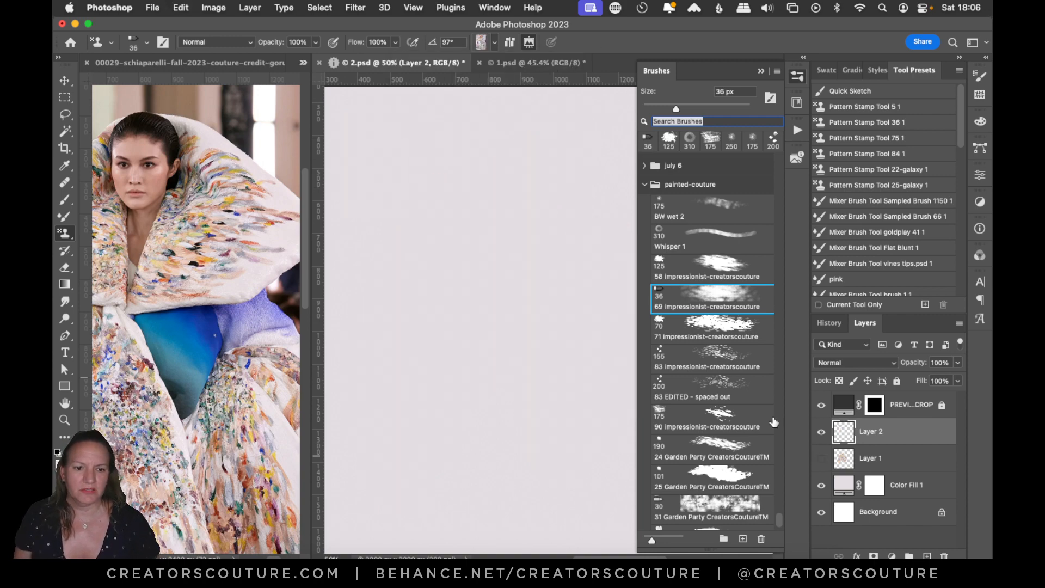
mouse_move(469, 163)
mouse_down()
mouse_move(462, 221)
mouse_move(449, 213)
mouse_move(439, 257)
mouse_move(433, 209)
mouse_move(429, 278)
mouse_move(437, 171)
mouse_move(443, 279)
mouse_move(438, 231)
mouse_move(468, 184)
mouse_move(479, 294)
mouse_up()
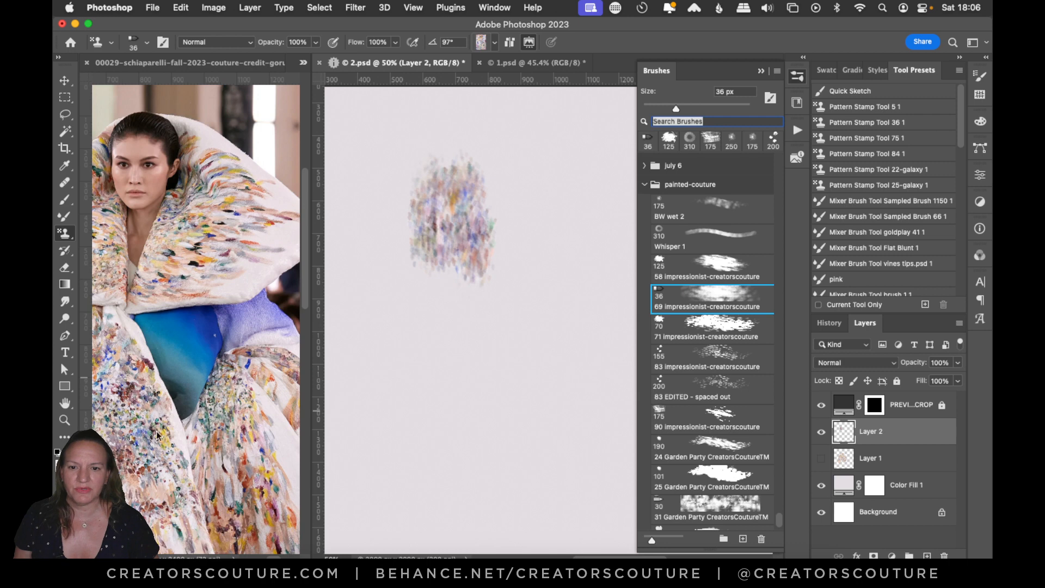
mouse_move(404, 220)
mouse_down()
mouse_move(417, 299)
mouse_move(423, 199)
mouse_move(433, 294)
mouse_up()
click(821, 460)
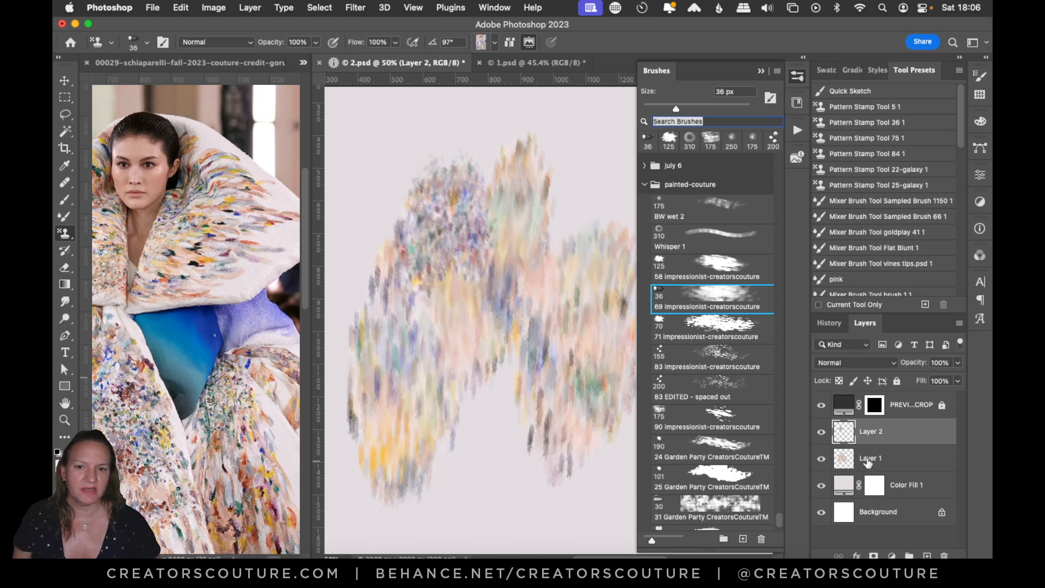
Step: Paint speckled pattern clusters on Layer 2 over the painting's upper-left, lower-left and right-hand areas
mouse_move(467, 254)
mouse_down()
mouse_move(469, 305)
mouse_move(450, 213)
mouse_move(424, 298)
mouse_move(453, 234)
mouse_move(470, 279)
mouse_up()
mouse_move(553, 353)
mouse_down()
mouse_move(541, 411)
mouse_move(566, 402)
mouse_move(590, 430)
mouse_up()
mouse_move(381, 412)
mouse_down()
mouse_move(376, 433)
mouse_move(374, 371)
mouse_move(387, 389)
mouse_move(362, 424)
mouse_move(363, 469)
mouse_up()
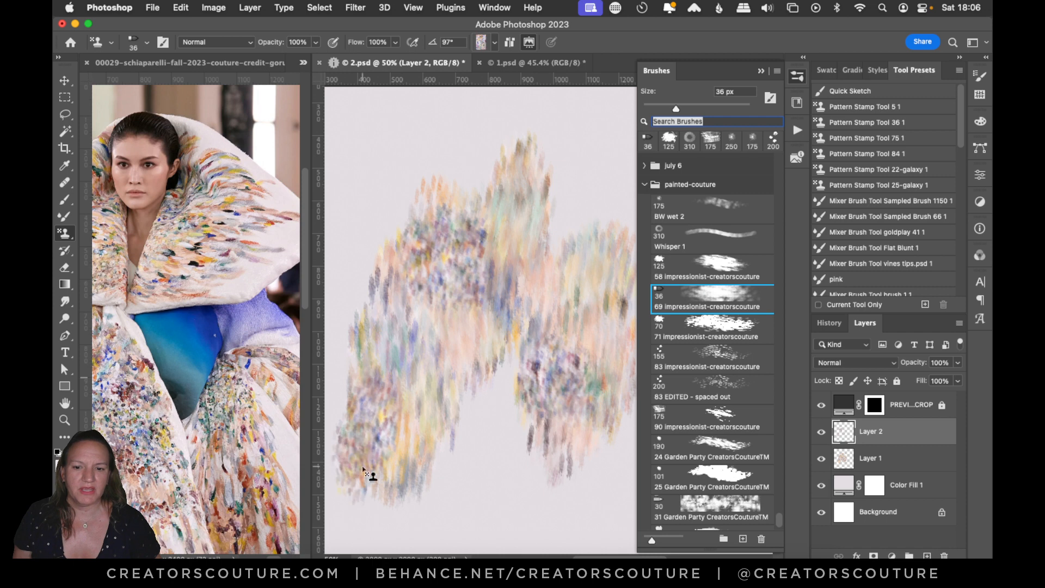
Step: Add a new layer above Layer 2 and try the 71 impressionist-creatorscouture brush at 70 px around the painting's upper-right peak
click(927, 556)
click(707, 330)
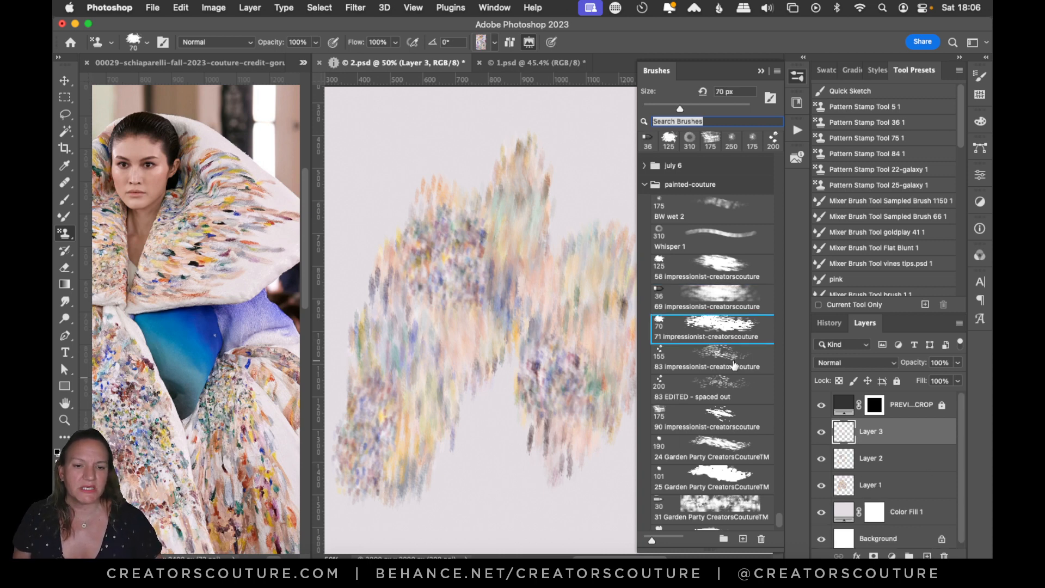
drag(542, 173, 546, 321)
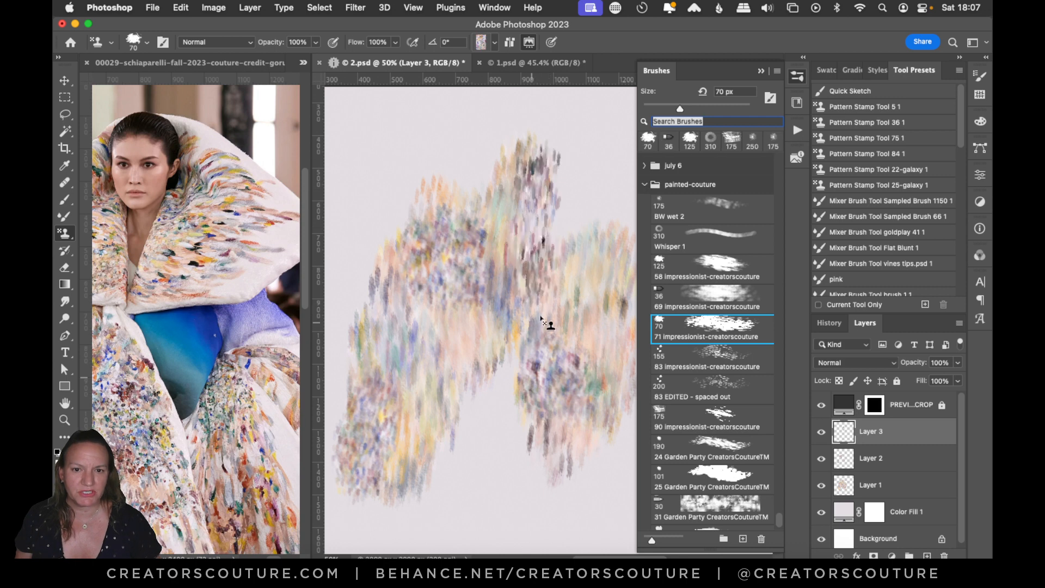
key(ctrl+z)
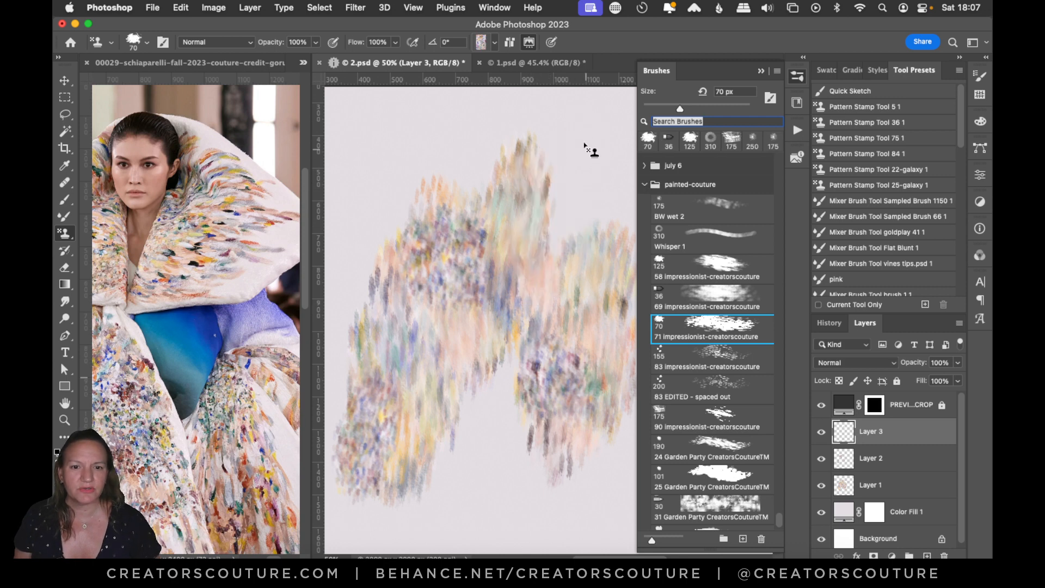
drag(587, 142, 570, 225)
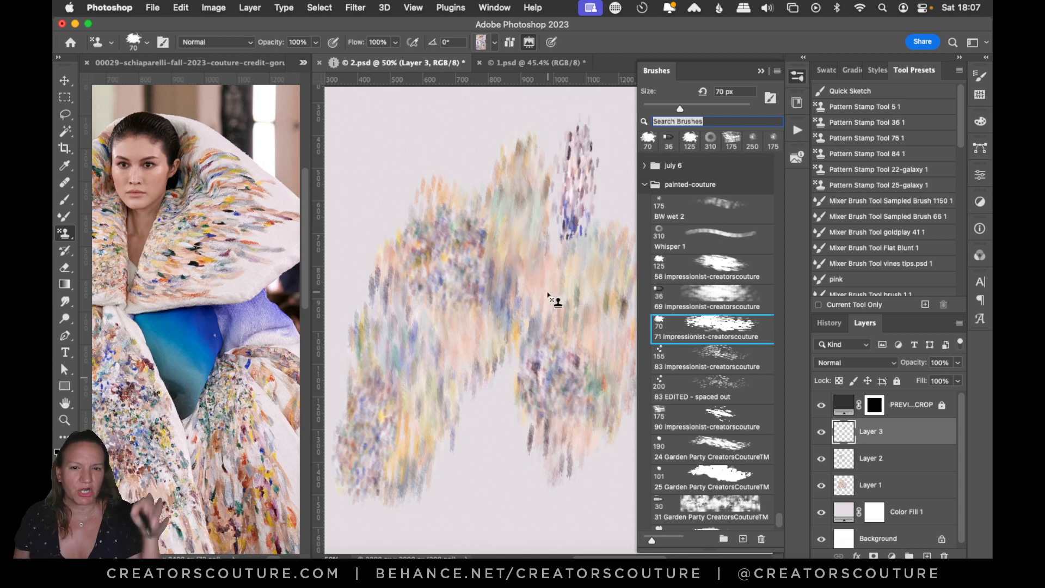
key(ctrl+z)
drag(554, 163, 545, 270)
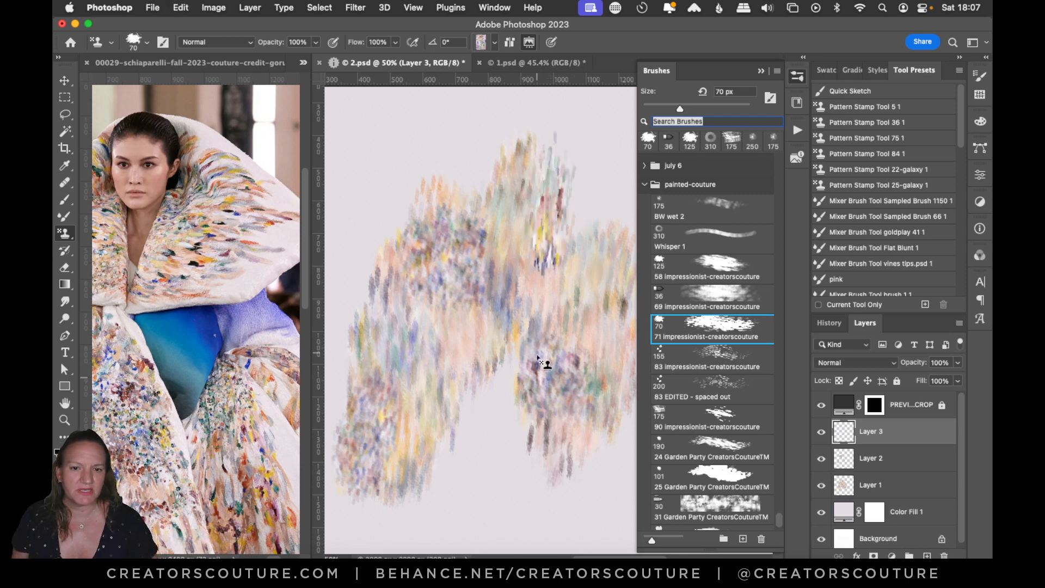
Step: Try the 71 impressionist-creatorscouture brush on Layer 3 along the painting's left edge and down its lower-right part
drag(385, 321, 383, 409)
key(ctrl+z)
drag(371, 262, 372, 359)
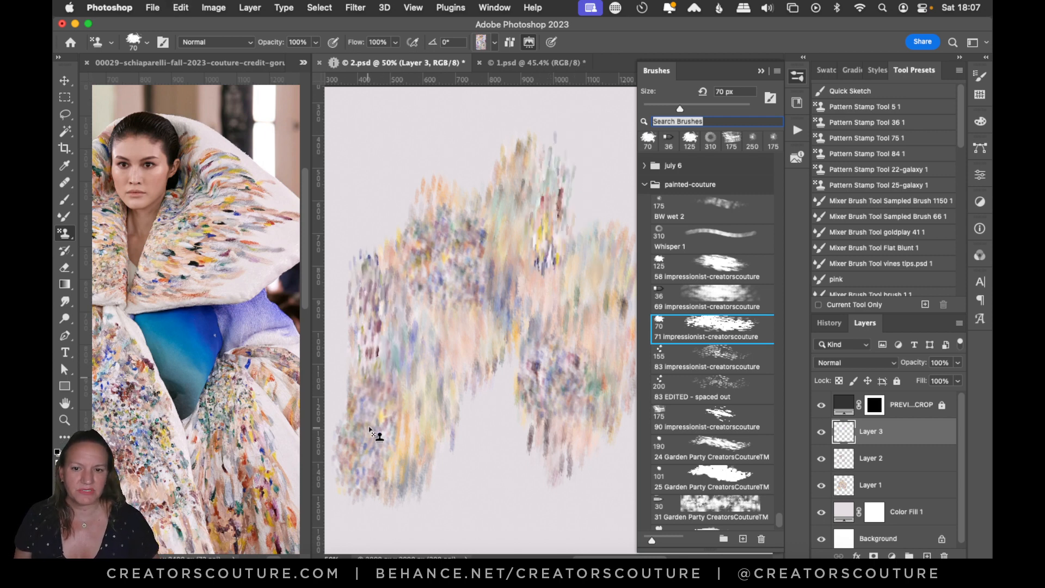
drag(526, 397, 514, 493)
key(ctrl+z)
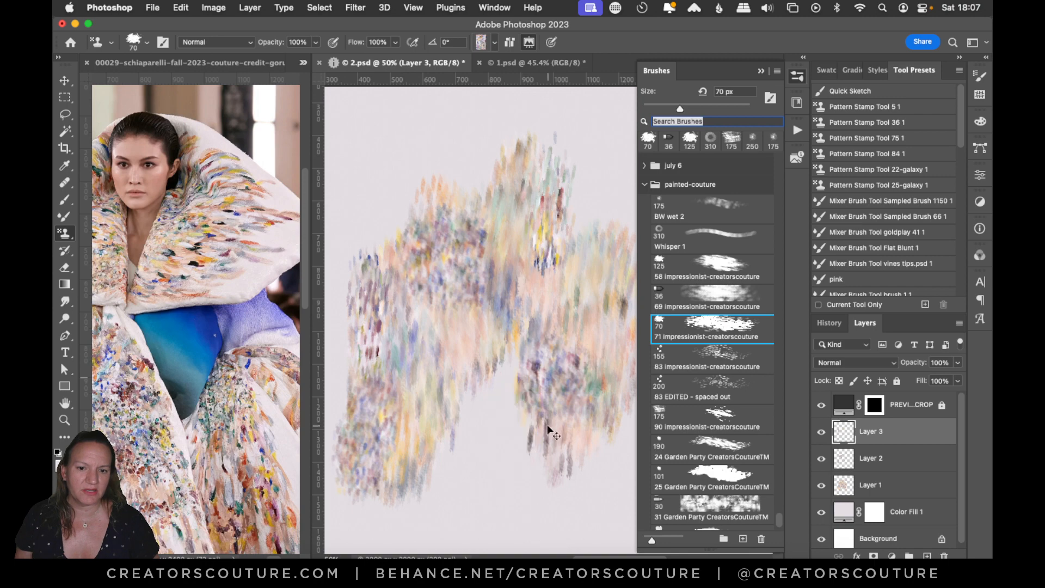
drag(560, 409, 549, 536)
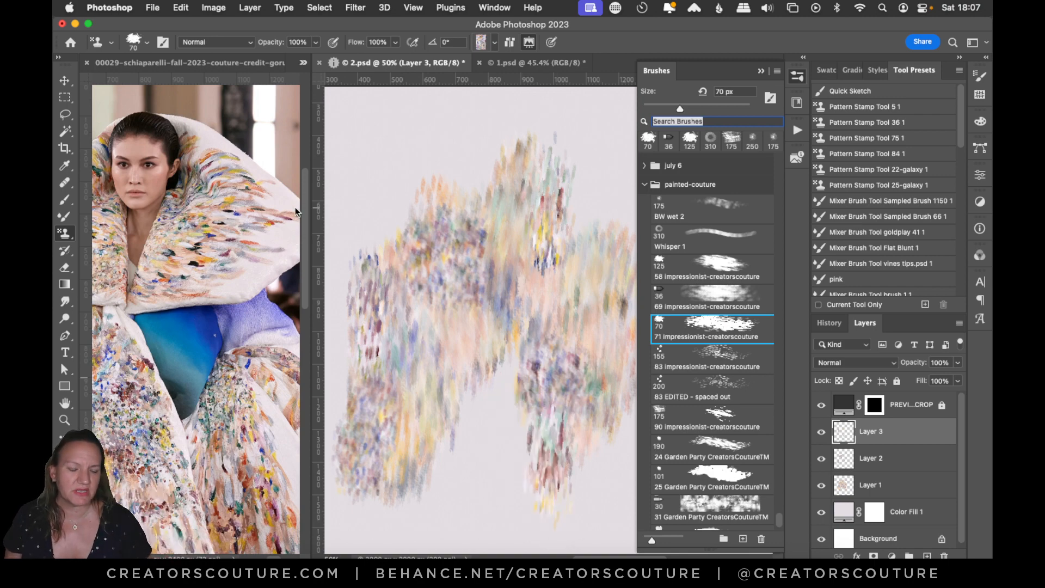
Step: Try the 83 impressionist-creatorscouture brush at 155 px above and beside the painting on Layer 3, undoing each test stroke
click(705, 358)
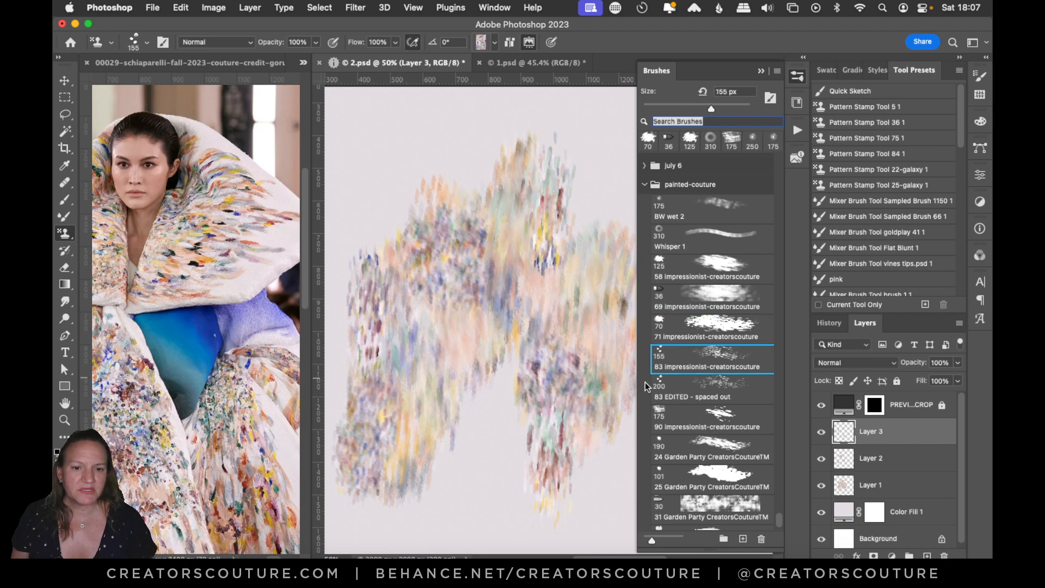
drag(387, 146, 383, 240)
key(super+z)
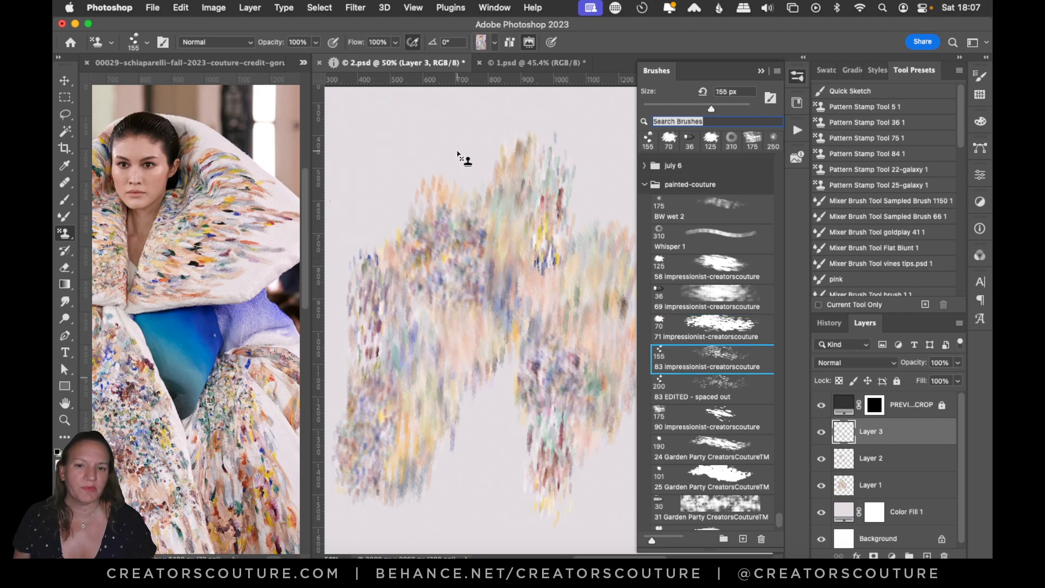
drag(566, 180, 566, 267)
key(super+z)
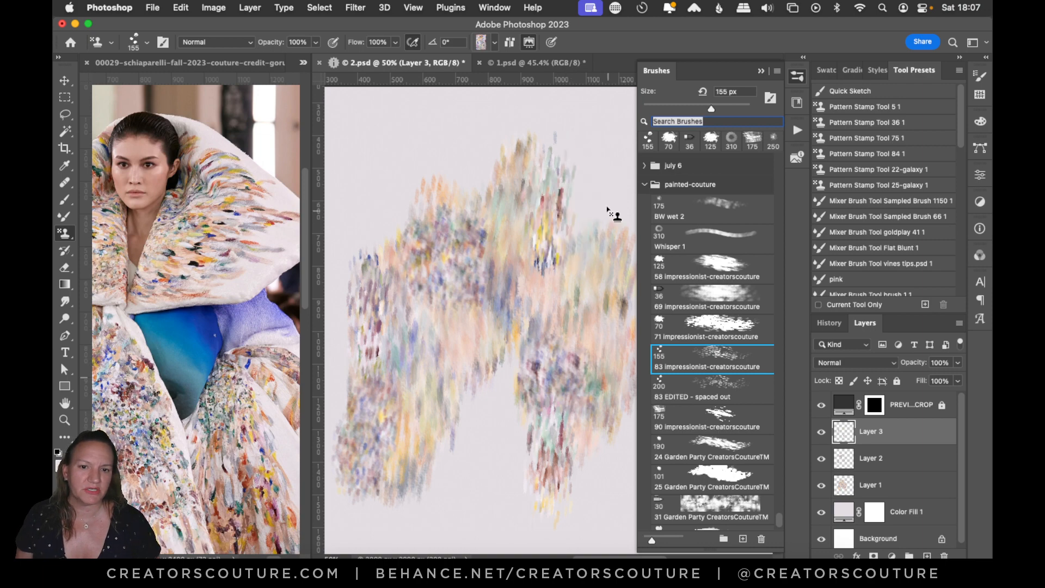
drag(612, 214, 596, 278)
key(super+z)
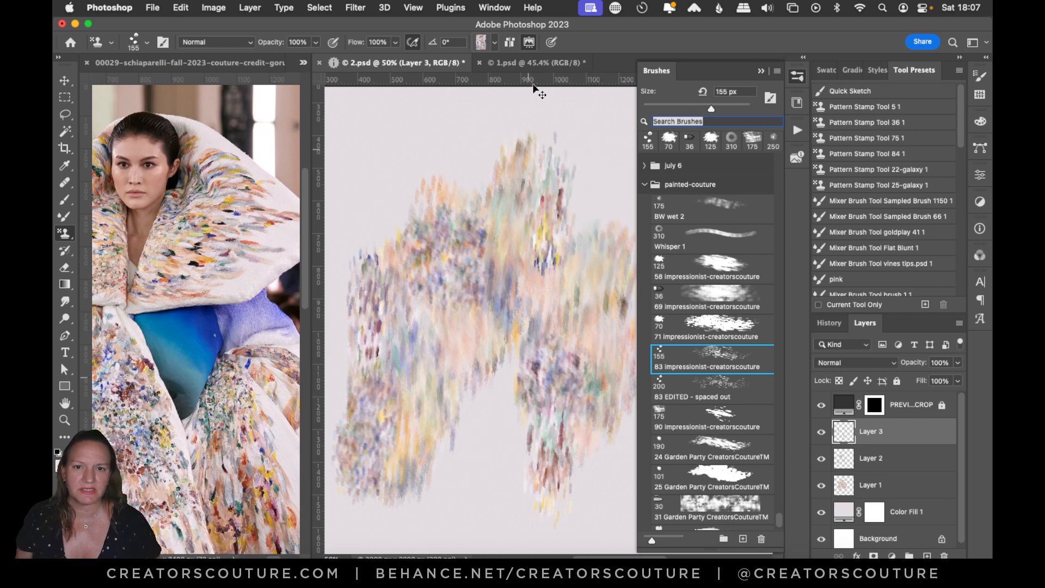
Step: Switch the stamp to a light pattern with multicolour brushstrokes and test it on the blank area above the painting's left part
click(479, 46)
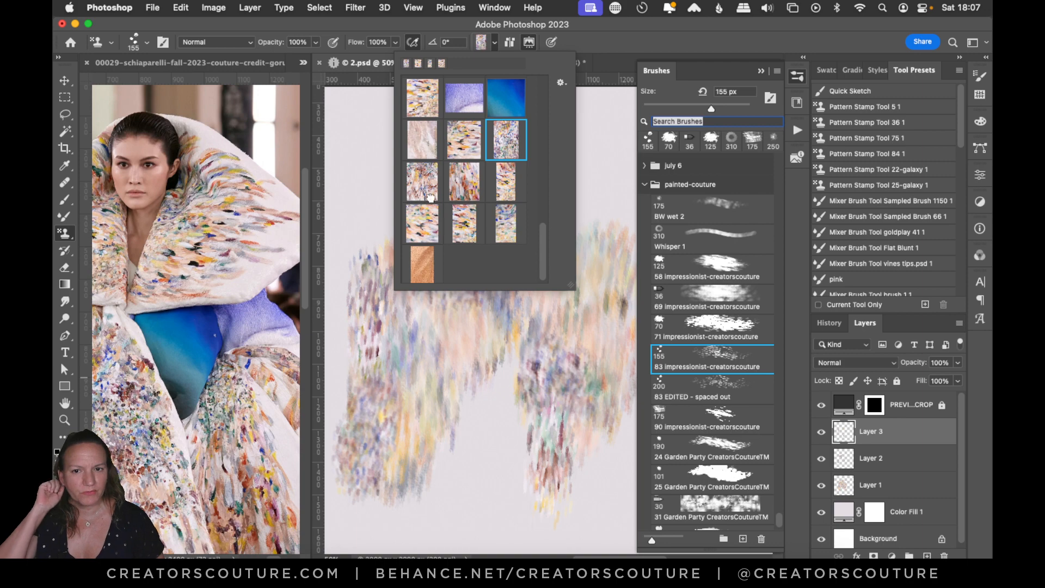
click(423, 143)
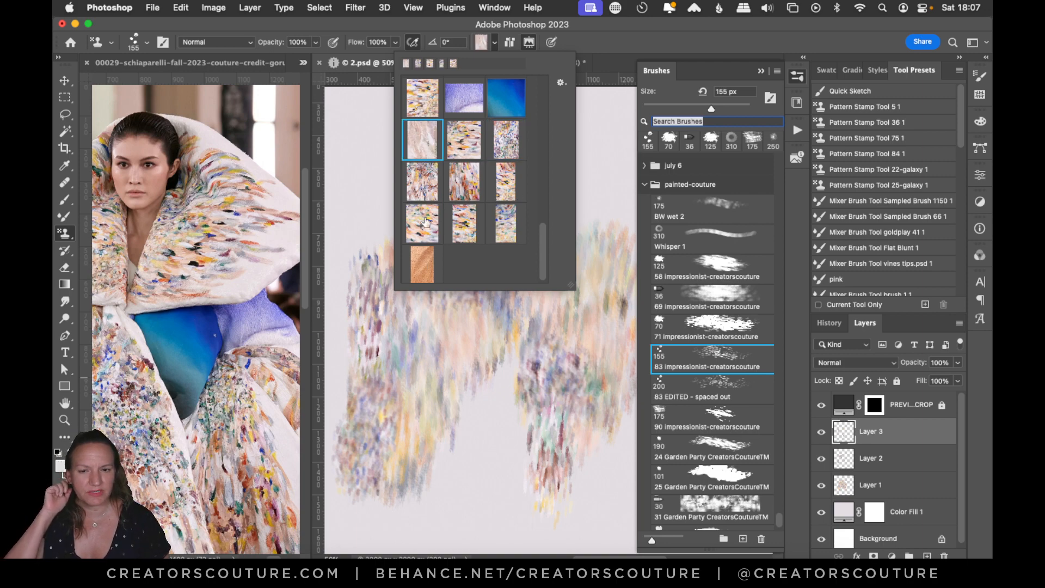
click(422, 98)
click(377, 165)
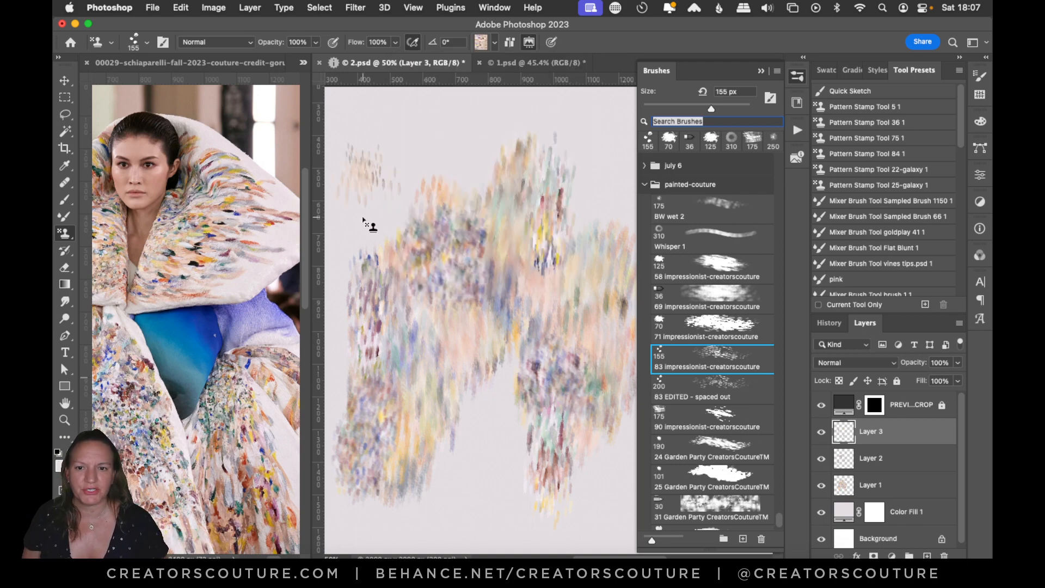
drag(361, 221, 381, 246)
key(super+z)
Step: Try denser strokes of the light multicolour pattern above the painting's left part and at its lower left, undoing each one
drag(363, 130, 359, 237)
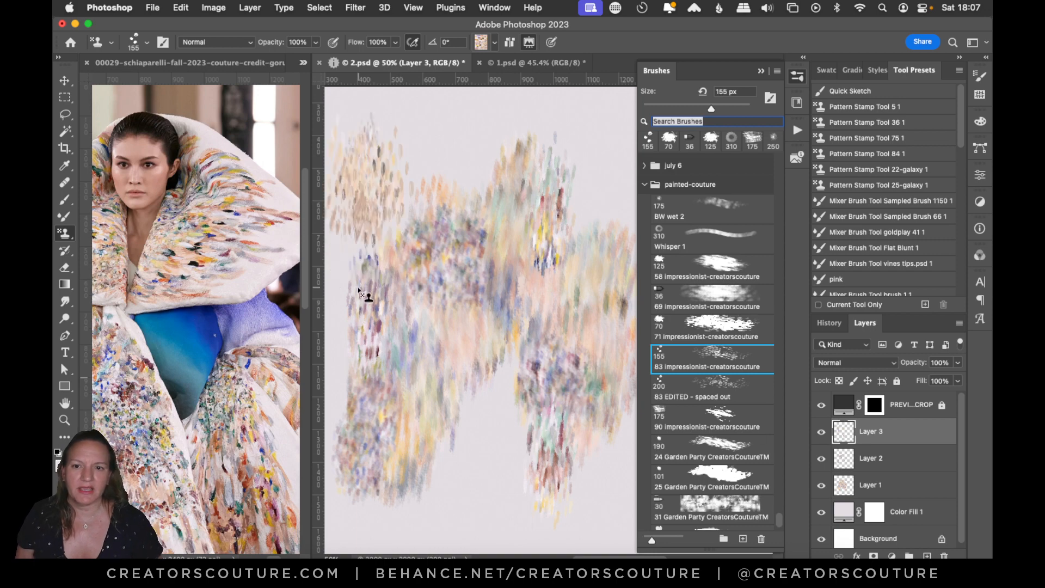
key(super+z)
drag(366, 136, 360, 254)
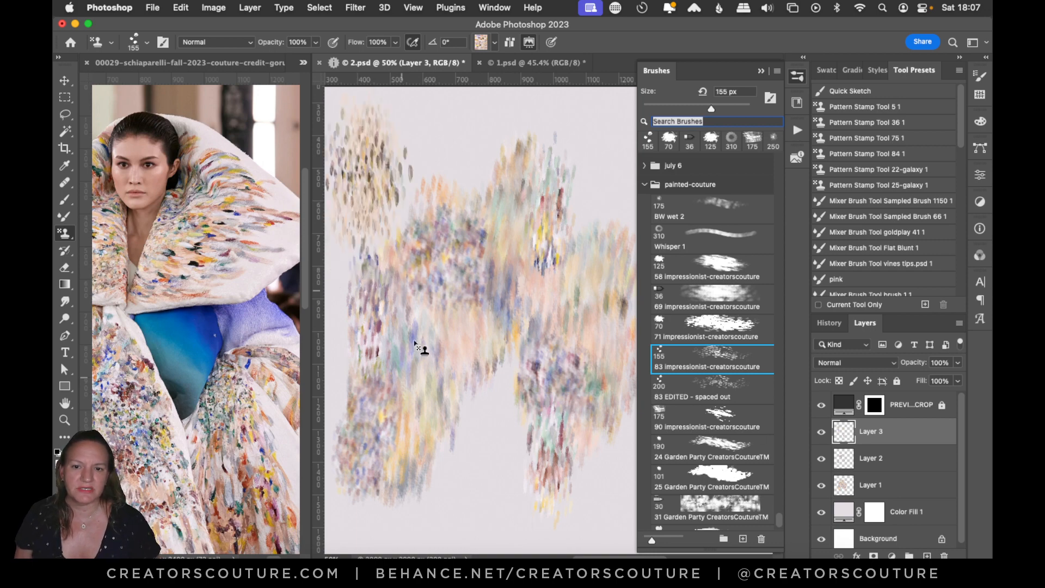
key(super+z)
drag(436, 458, 434, 527)
key(super+z)
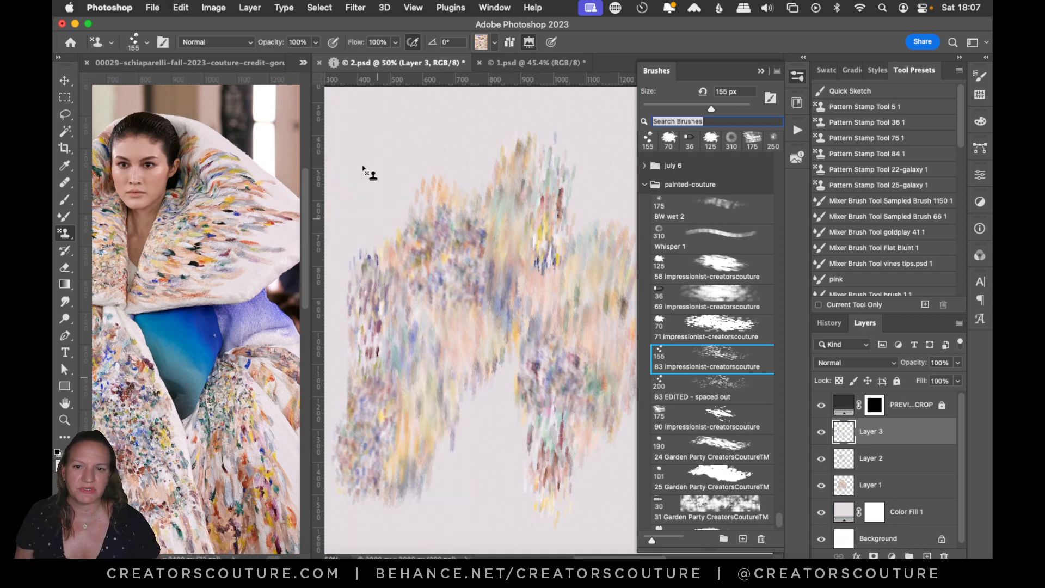
Step: Try the light multicolour pattern on Layer 3 over the painting's left-middle and lower-right parts and across the central gap
drag(366, 170, 373, 272)
key(super+z)
drag(426, 295, 436, 431)
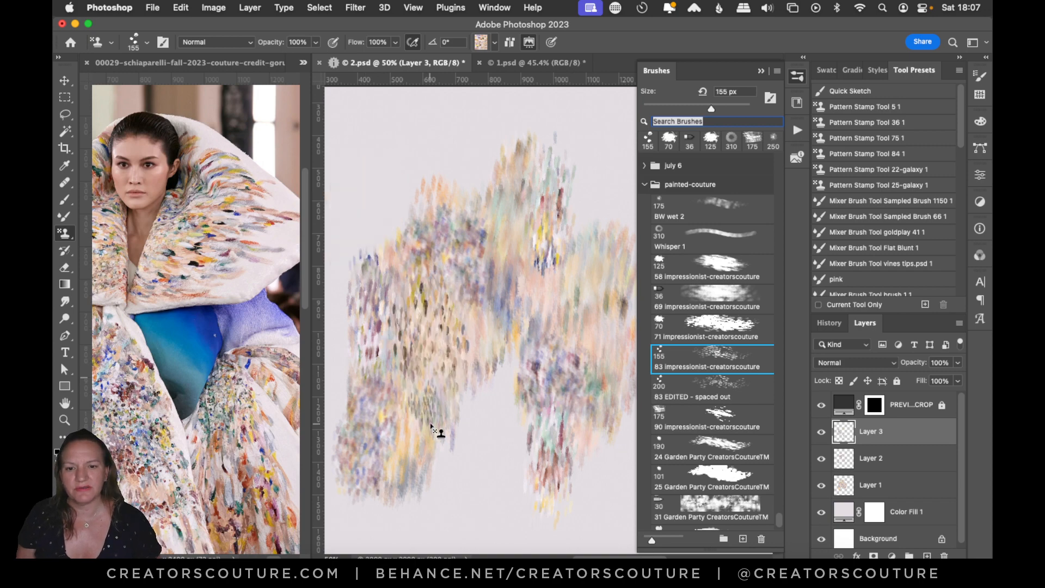
key(super+z)
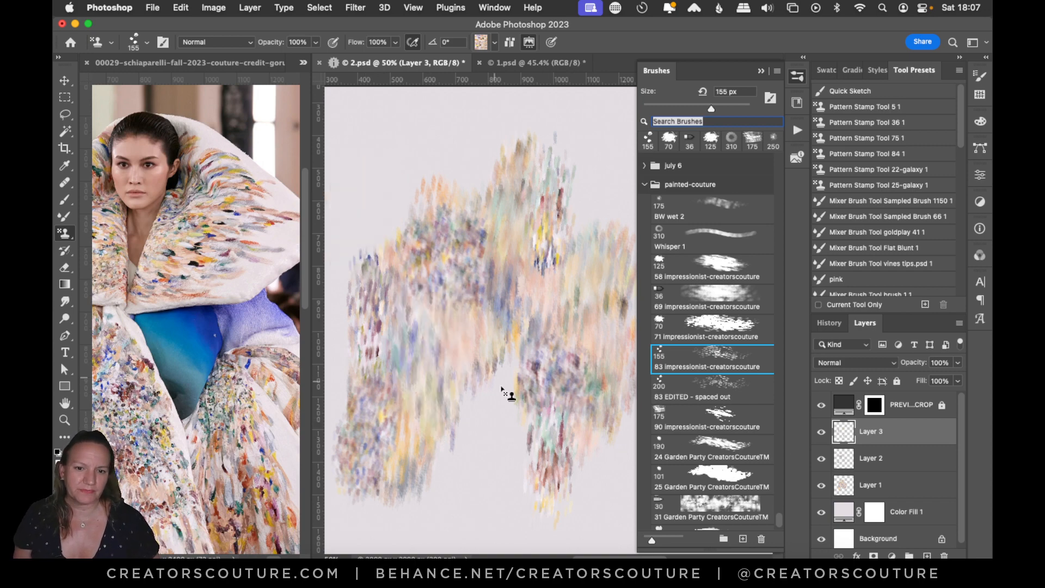
drag(541, 393, 537, 491)
key(super+z)
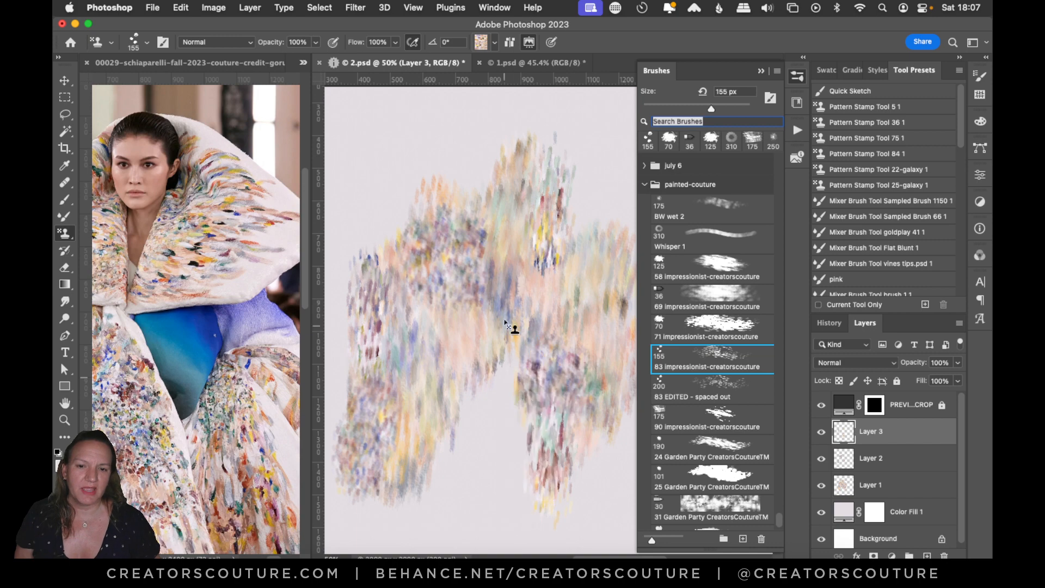
drag(514, 326, 504, 455)
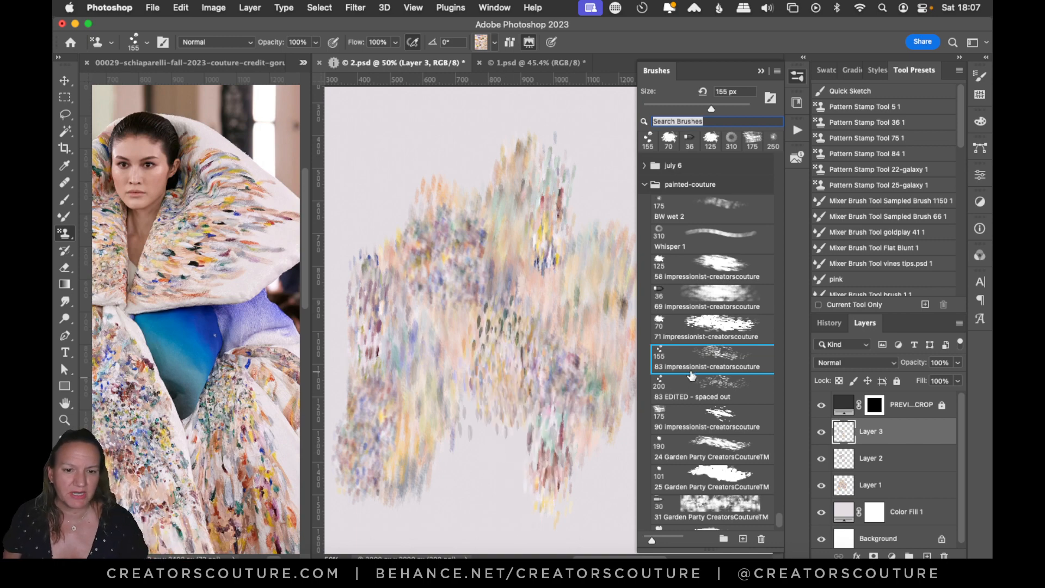
Step: Try the 83 EDITED - spaced out brush at 200 px above the painting and over its left and right parts on Layer 3
click(708, 391)
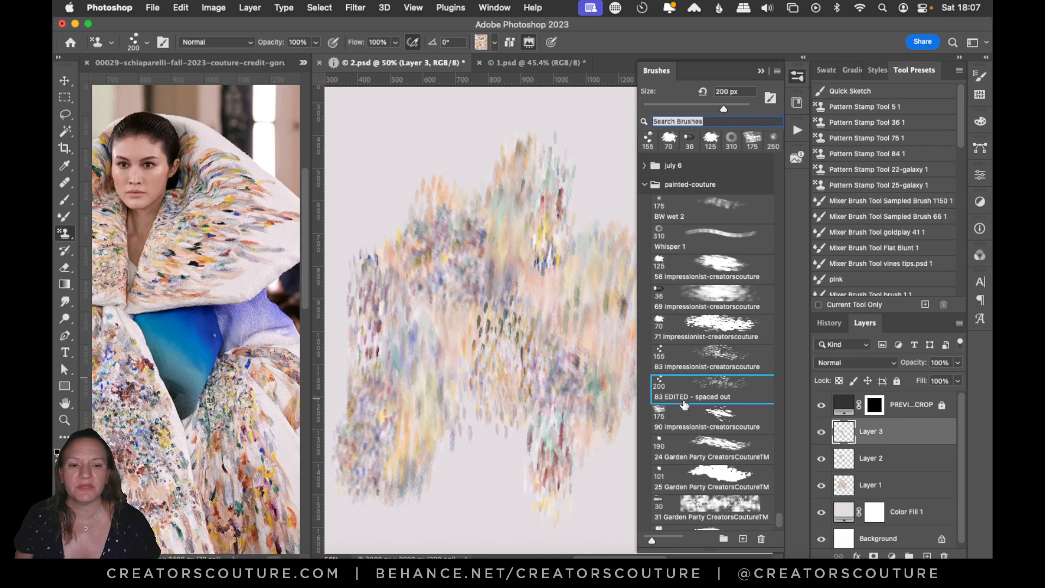
drag(379, 152, 374, 256)
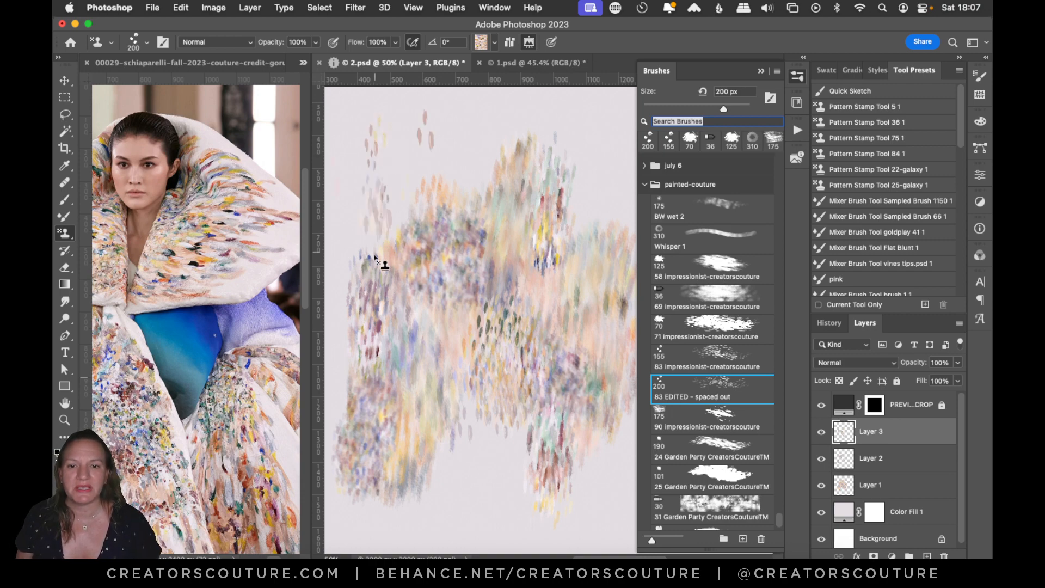
drag(385, 152, 392, 292)
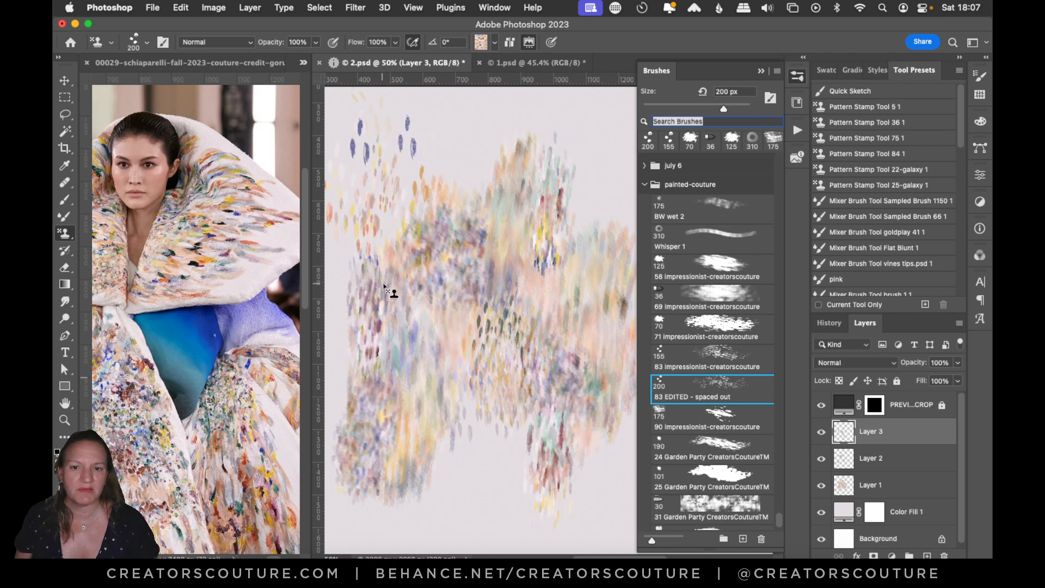
key(super+z)
key(super+z)
key(super+z)
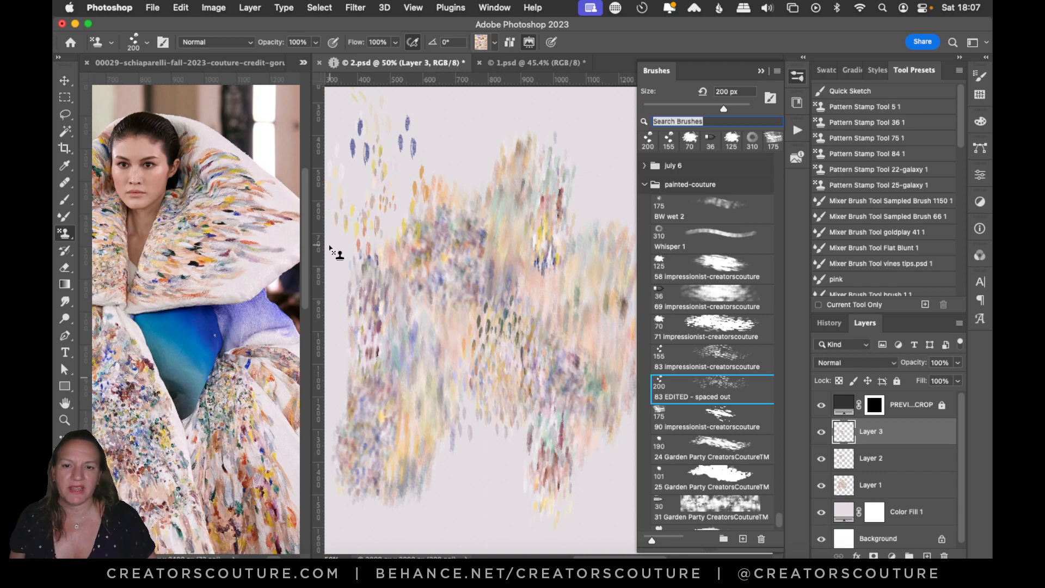
mouse_move(434, 447)
mouse_down()
mouse_move(397, 401)
mouse_move(368, 470)
mouse_move(421, 438)
mouse_move(533, 262)
mouse_move(526, 404)
mouse_move(566, 214)
mouse_move(571, 392)
mouse_up()
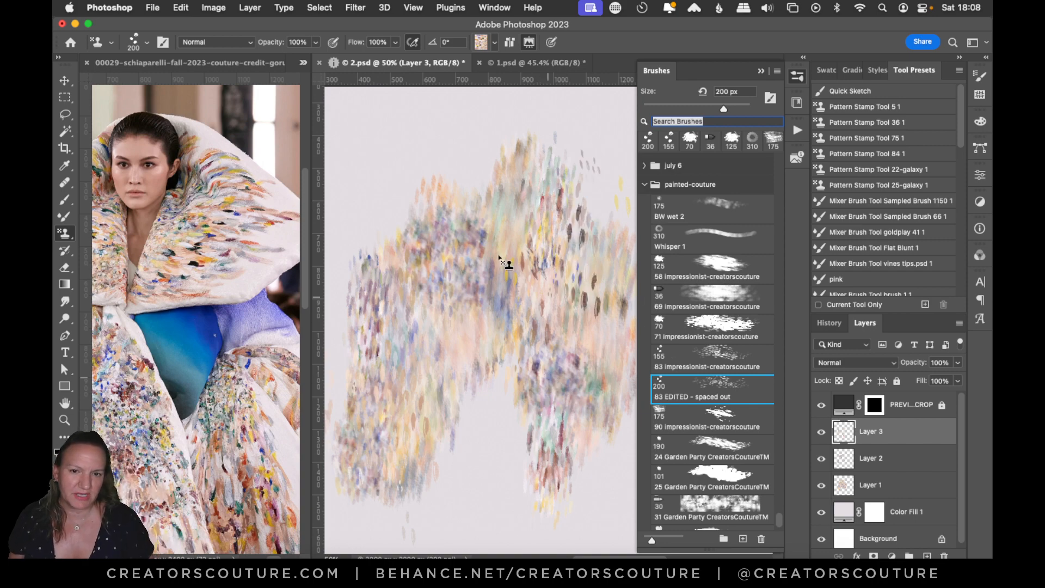
Step: Set the 83 impressionist-creatorscouture brush's spacing to 34% and try it over the painting's upper-left part and the blank area above
click(690, 359)
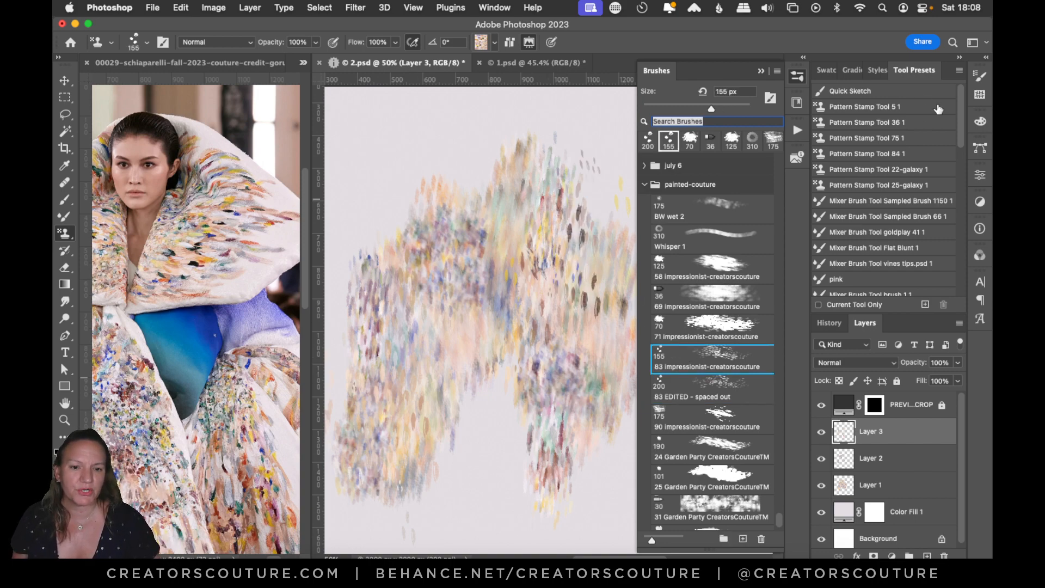
click(979, 76)
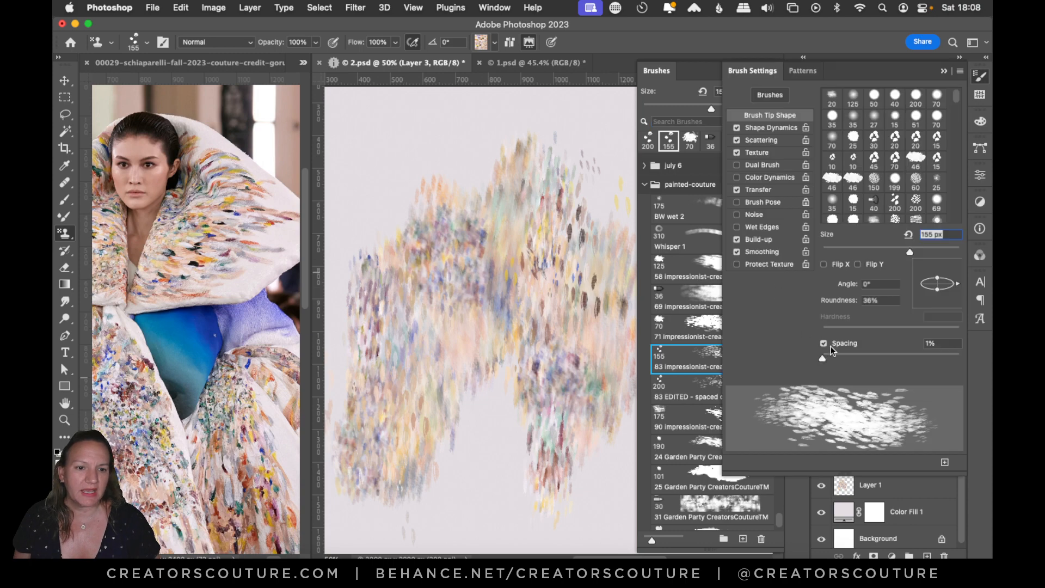
drag(826, 357, 845, 355)
mouse_move(447, 184)
mouse_down()
mouse_move(434, 316)
mouse_move(387, 199)
mouse_move(385, 320)
mouse_move(382, 168)
mouse_move(384, 262)
mouse_move(360, 326)
mouse_move(359, 256)
mouse_up()
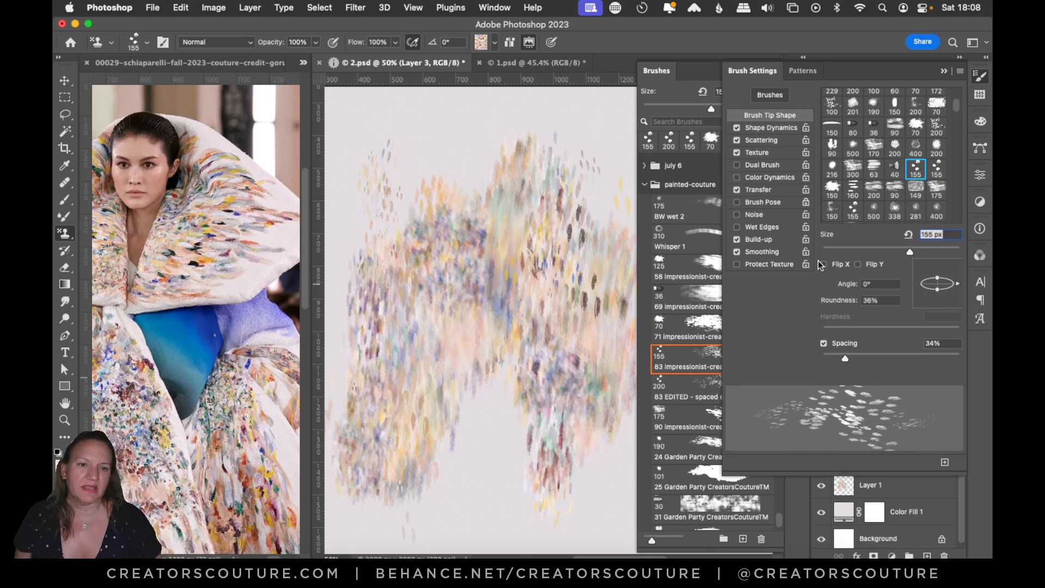
click(977, 78)
Step: Clear Layer 3's test strokes and paint with the original 83 impressionist-creatorscouture preset over the painting's upper-right and lower-left areas
click(703, 362)
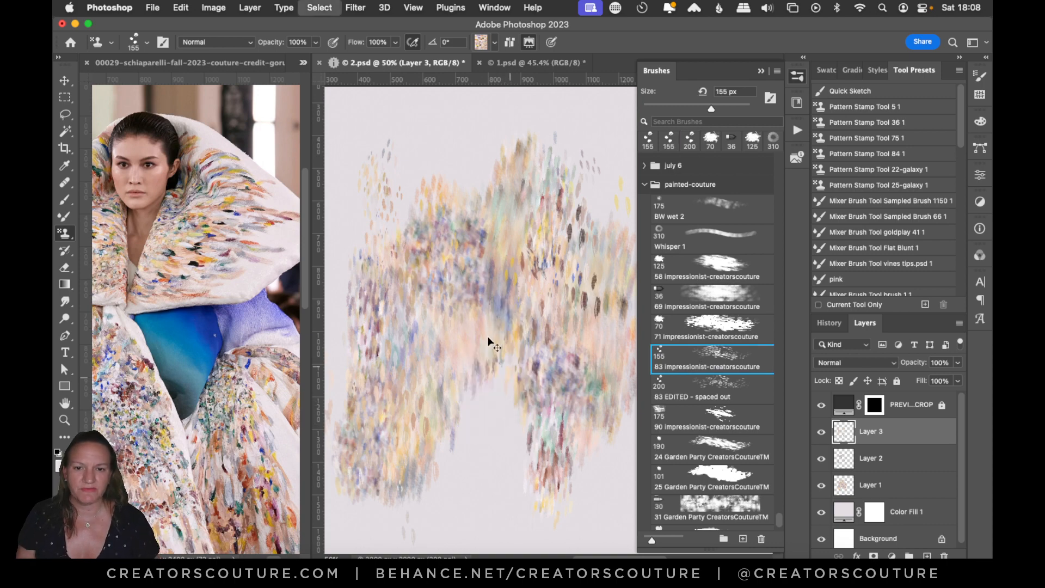
mouse_move(490, 343)
mouse_down()
mouse_move(504, 190)
mouse_move(510, 363)
mouse_move(592, 219)
mouse_move(550, 186)
mouse_move(547, 346)
mouse_up()
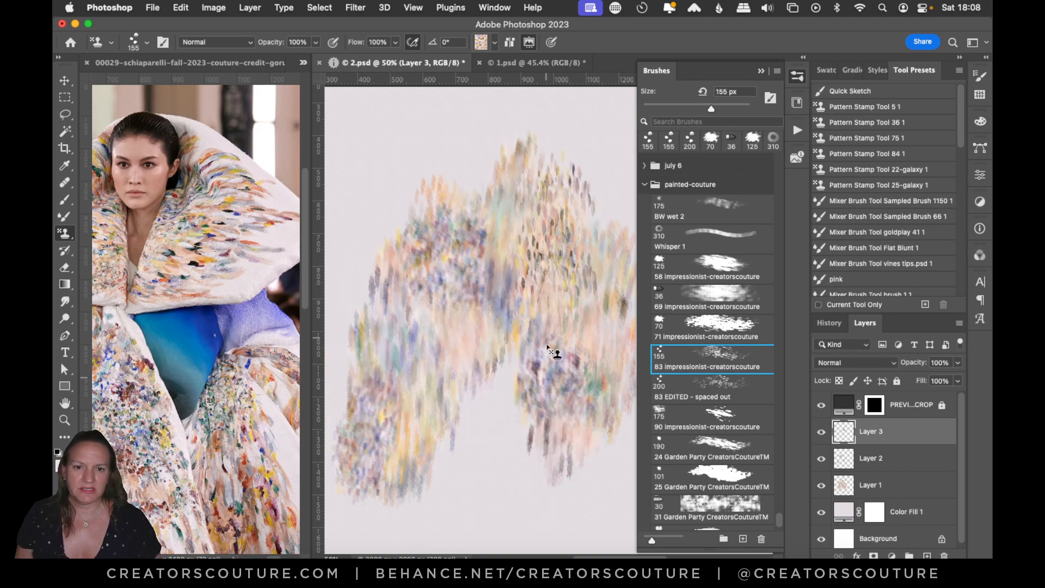
drag(413, 401, 411, 531)
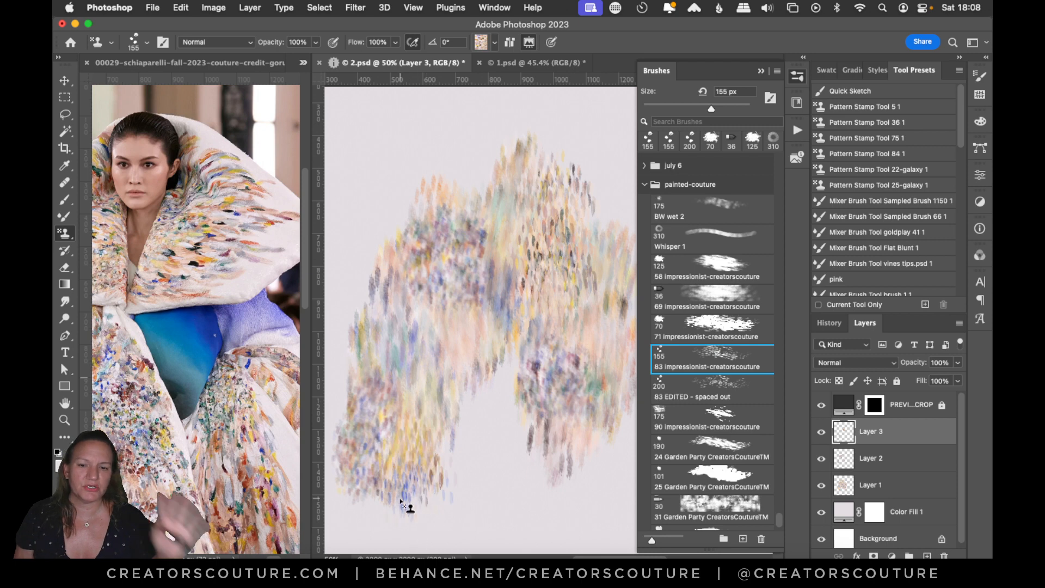
Step: Add a new layer above Layer 3 and paint the painting's upper-left part with the 90 impressionist-creatorscouture brush at 175 px
click(726, 416)
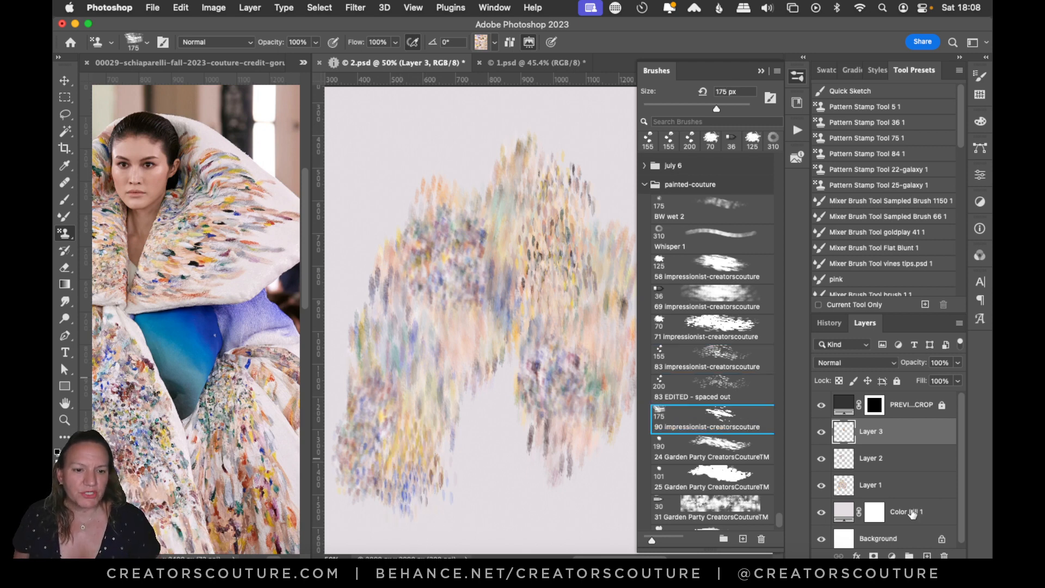
click(927, 556)
drag(424, 142, 424, 280)
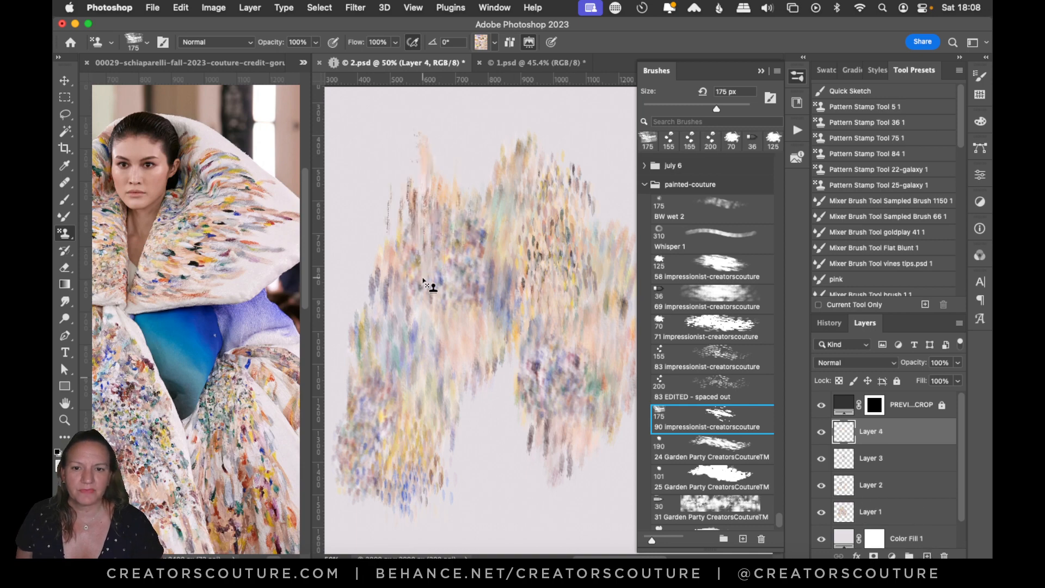
Step: Undo the last stroke, try a vertical stroke in the blank area above the painting's left part, and hide Layers 1, 2 and 3
key(super+z)
mouse_move(362, 137)
mouse_down()
mouse_move(365, 292)
mouse_move(371, 191)
mouse_move(361, 264)
mouse_move(368, 216)
mouse_move(372, 284)
mouse_up()
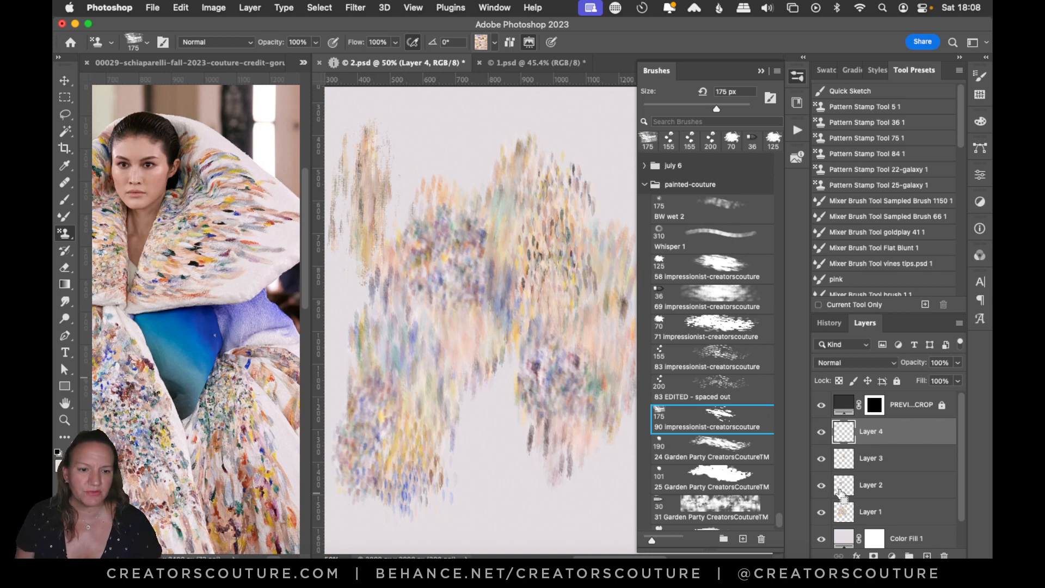
click(821, 458)
click(821, 485)
click(821, 513)
Step: Try the 90 impressionist-creatorscouture brush at 175 px in vertical strokes on the isolated Layer 4, leaving two adjoining streaked areas
drag(481, 215, 480, 318)
key(super+z)
mouse_move(478, 165)
mouse_down()
mouse_move(465, 361)
mouse_move(467, 217)
mouse_move(464, 356)
mouse_move(448, 234)
mouse_move(441, 398)
mouse_move(440, 293)
mouse_move(428, 392)
mouse_move(429, 276)
mouse_up()
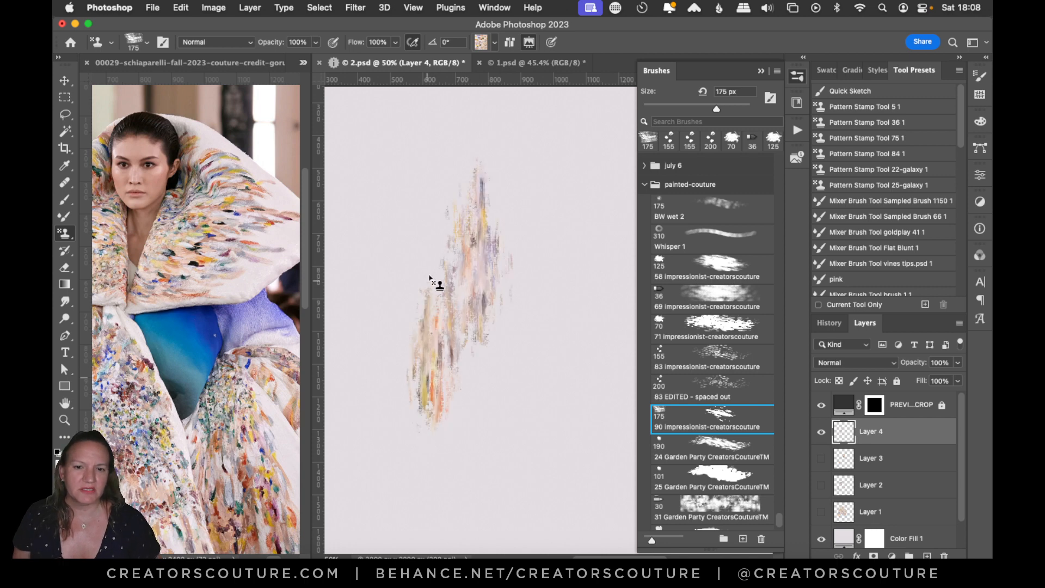
click(65, 420)
click(513, 270)
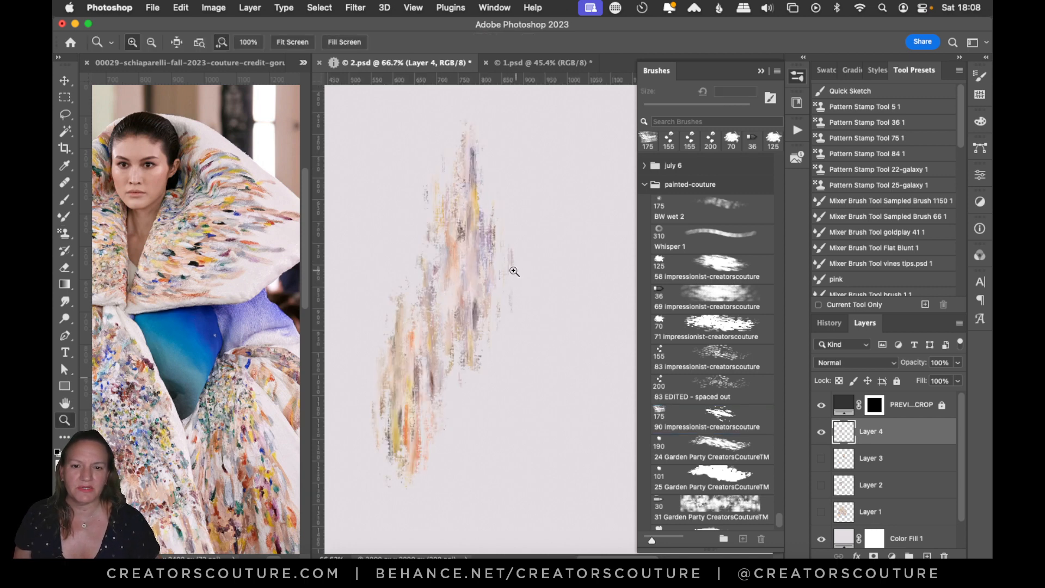
click(65, 233)
mouse_move(550, 292)
mouse_down()
mouse_move(519, 357)
mouse_move(497, 329)
mouse_move(503, 216)
mouse_move(529, 305)
mouse_move(533, 423)
mouse_move(560, 257)
mouse_move(574, 432)
mouse_up()
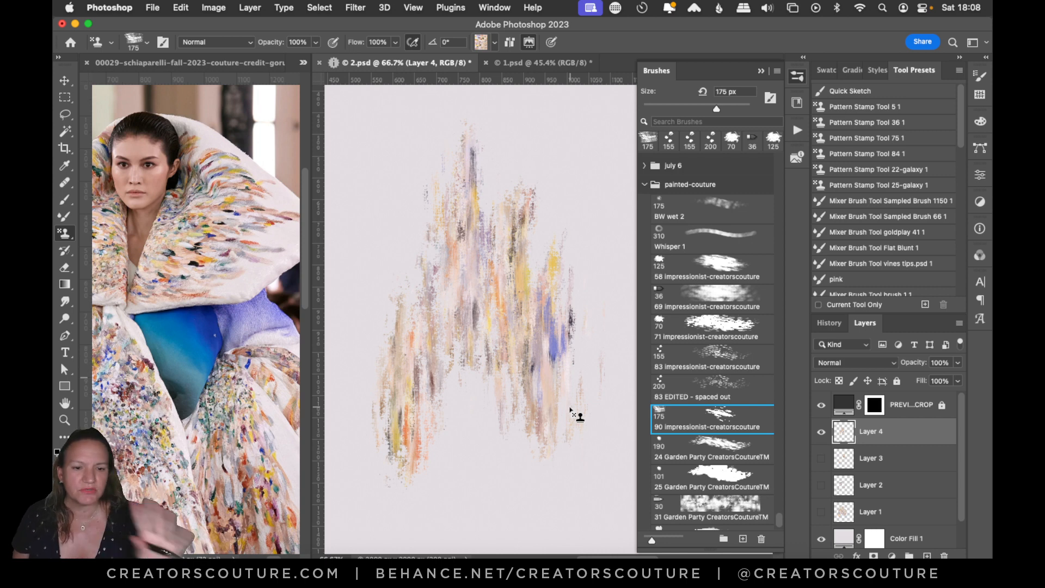
Step: Clear Layer 4 and try the 24 Garden Party CreatorsCoutureTM brush at 190 px in vertical strokes over the canvas's left half
key(super+a)
key(super+x)
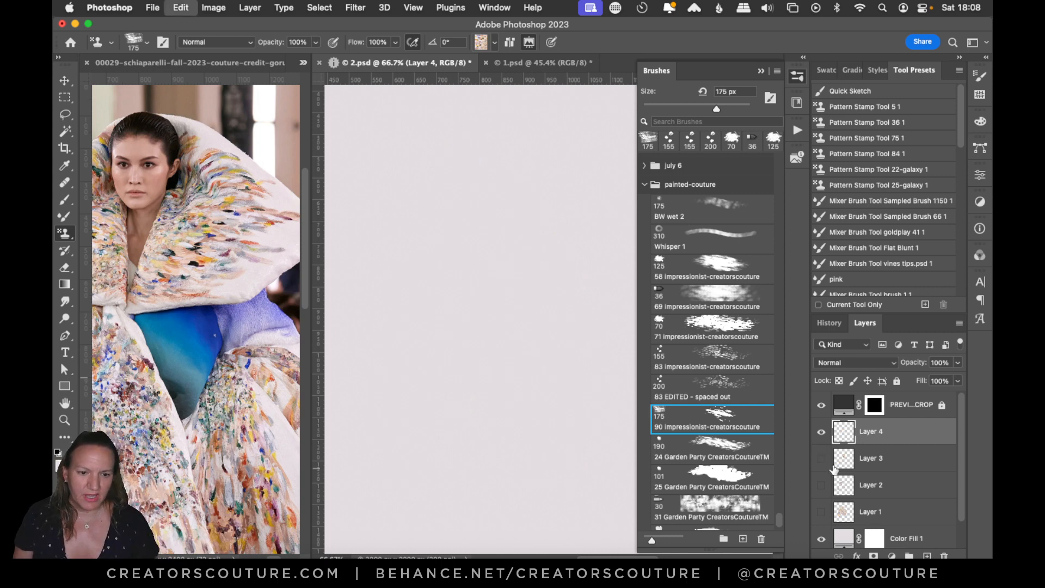
click(737, 452)
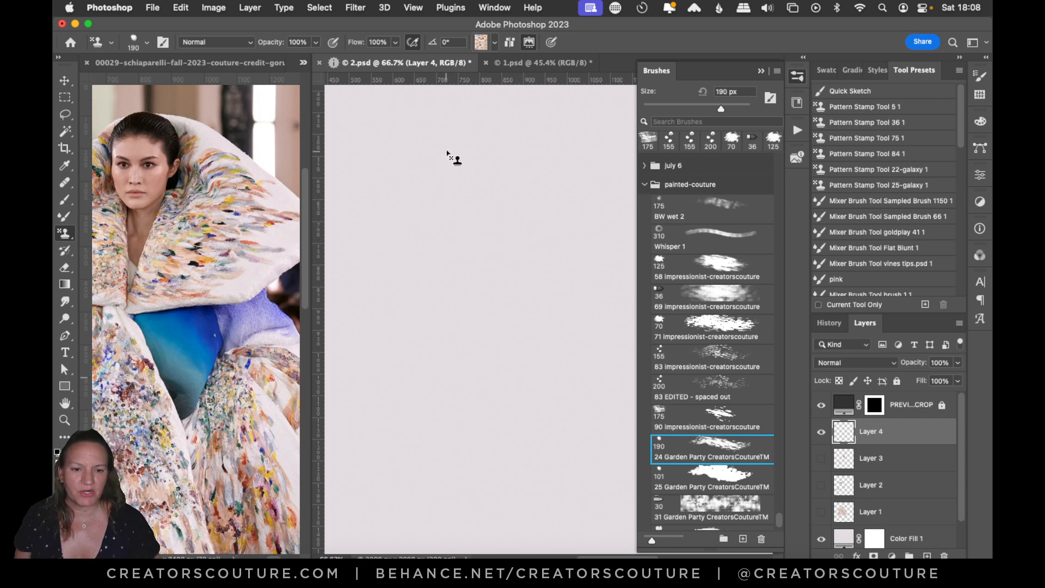
drag(451, 156, 440, 365)
key(super+z)
drag(450, 167, 439, 367)
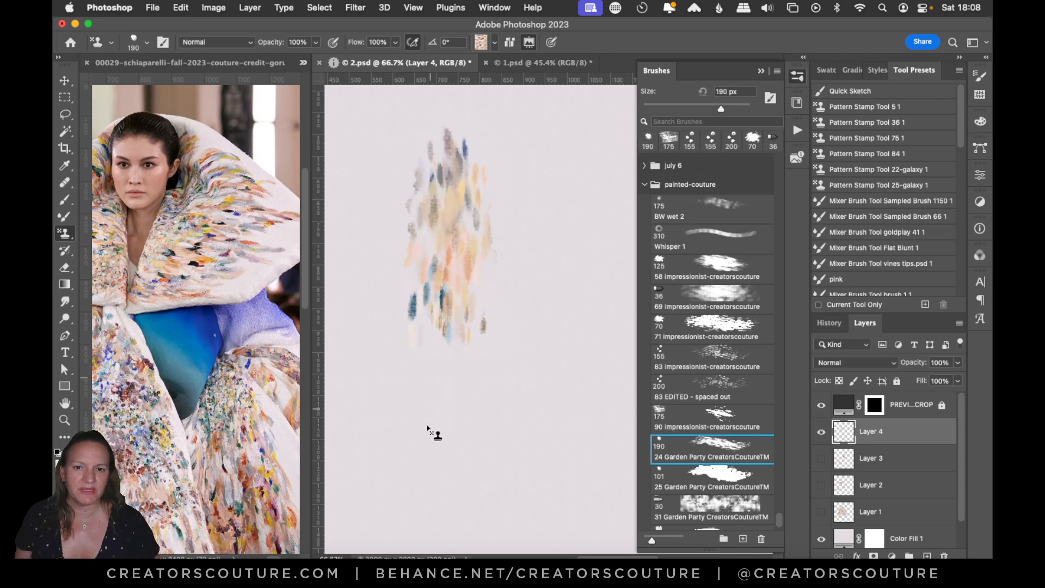
drag(409, 292, 409, 466)
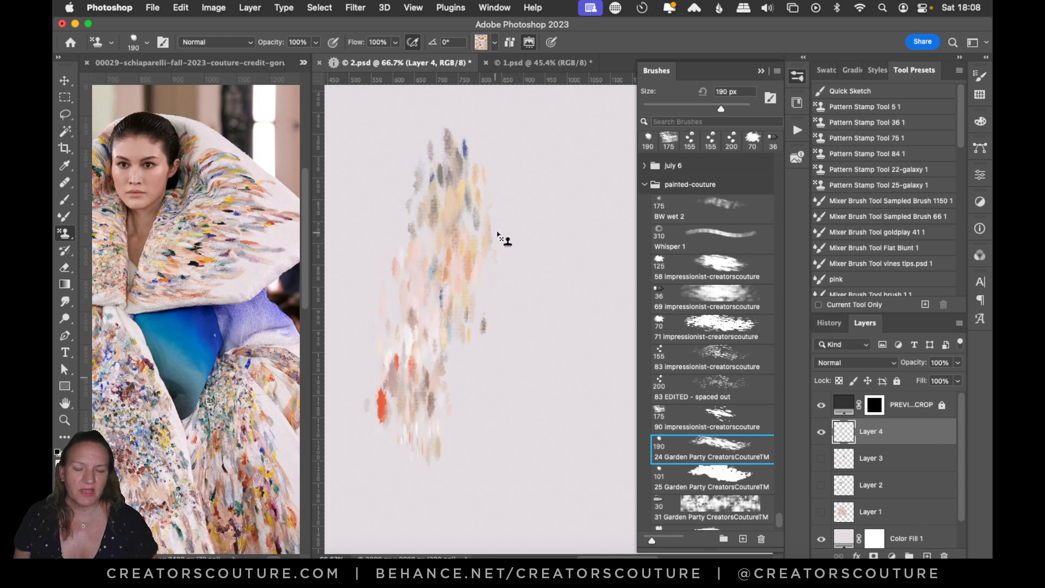
Step: Try the 24 Garden Party brush beside the first strokes, redoing the right-hand patch of dabs until one version remains
drag(497, 233, 490, 448)
key(super+z)
drag(513, 263, 523, 411)
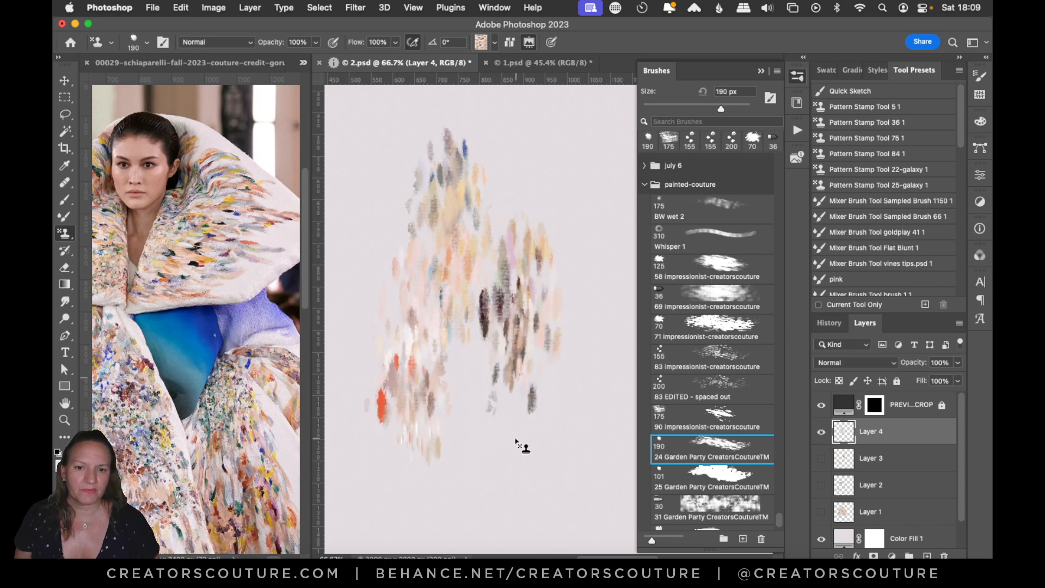
key(super+z)
drag(517, 263, 504, 446)
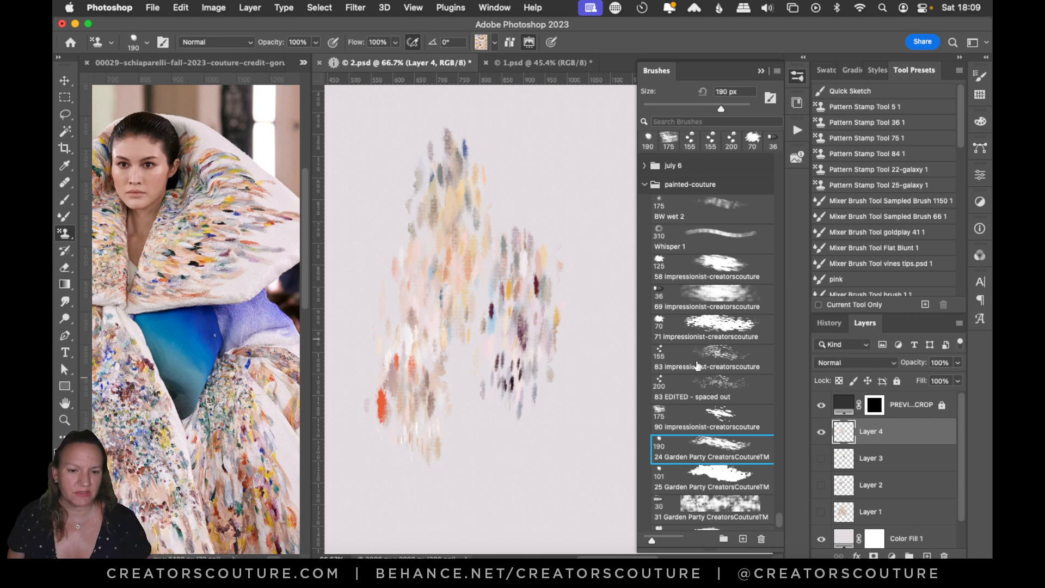
Step: Clear Layer 4 and try the 25 Garden Party CreatorsCoutureTM brush at 101 px in the canvas's centre, left and right areas
click(707, 478)
key(super+a)
key(Delete)
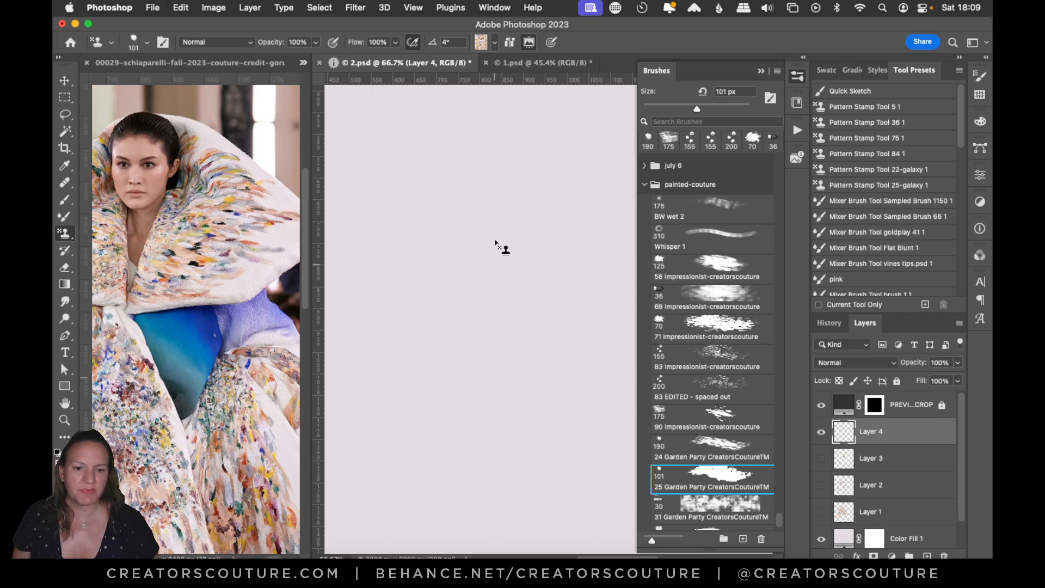
drag(495, 242, 497, 348)
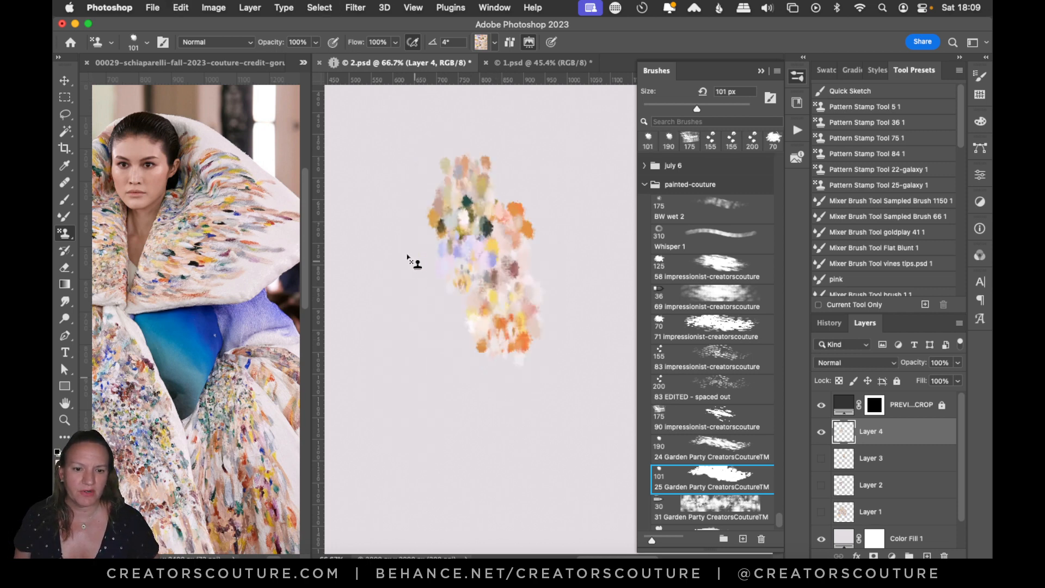
drag(415, 239, 418, 395)
drag(388, 329, 387, 497)
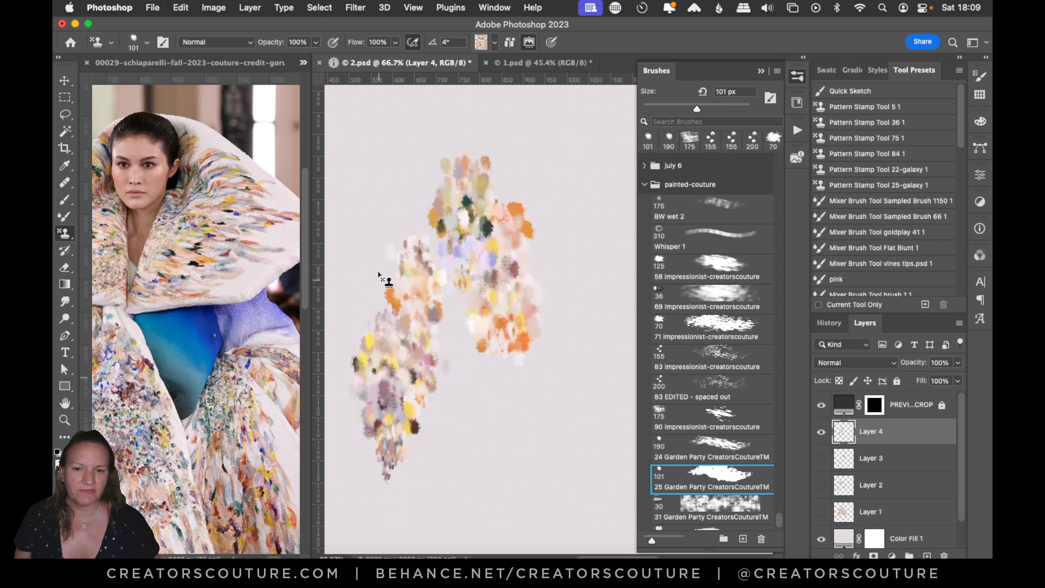
drag(381, 275, 393, 490)
drag(578, 323, 576, 435)
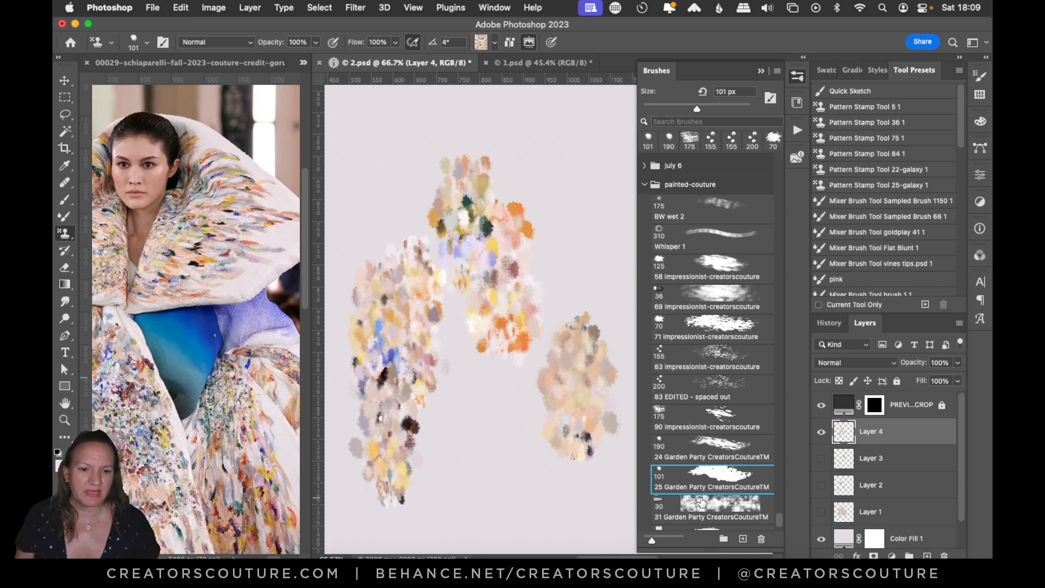
Step: Clear Layer 4 and try the 31 Garden Party CreatorsCoutureTM brush at 30 px in two vertical bands of speckles
key(super+x)
scroll(760, 523, down, 1)
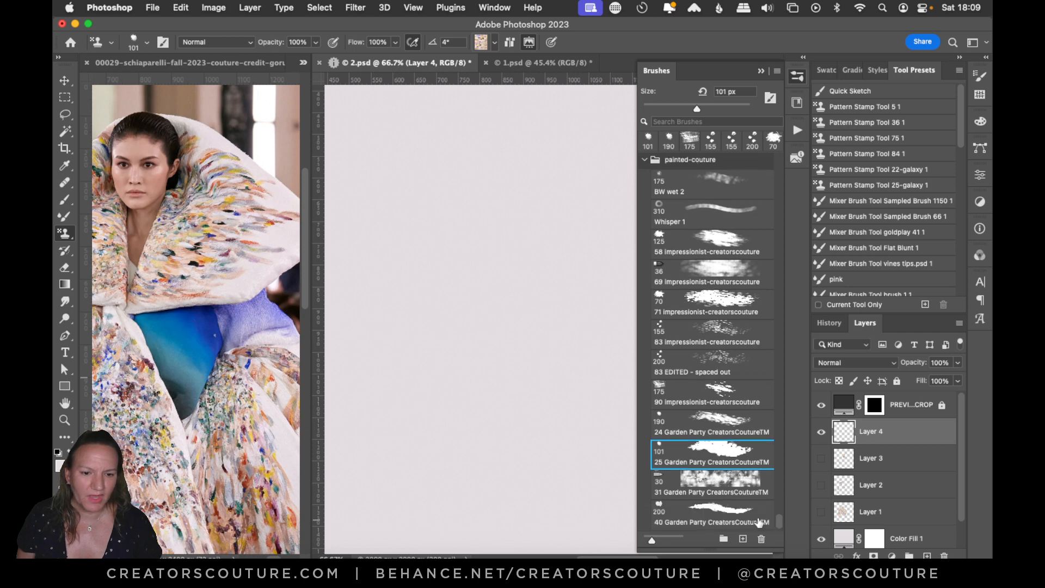
click(718, 485)
drag(479, 181, 464, 353)
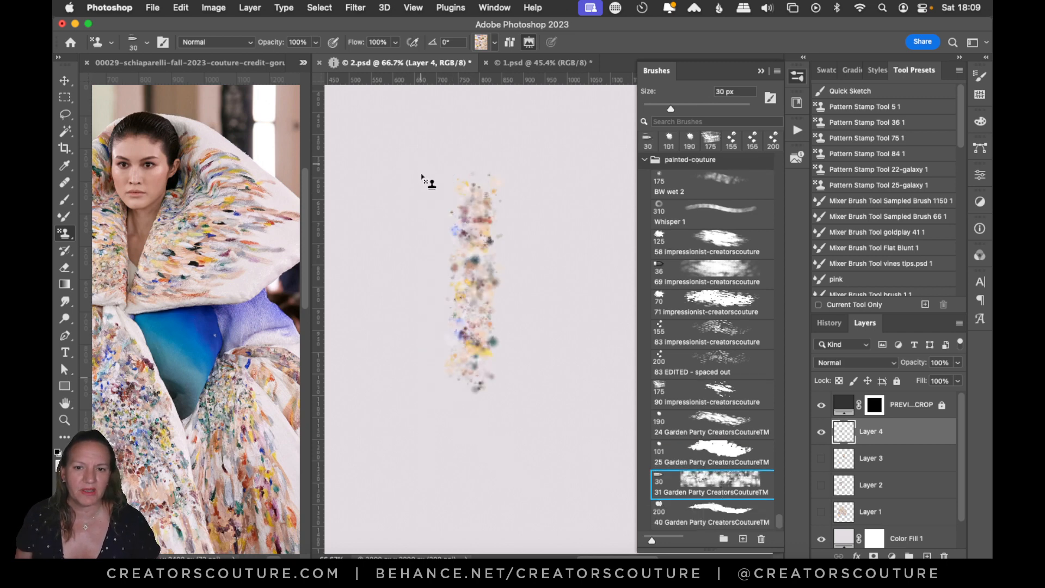
drag(424, 177, 417, 318)
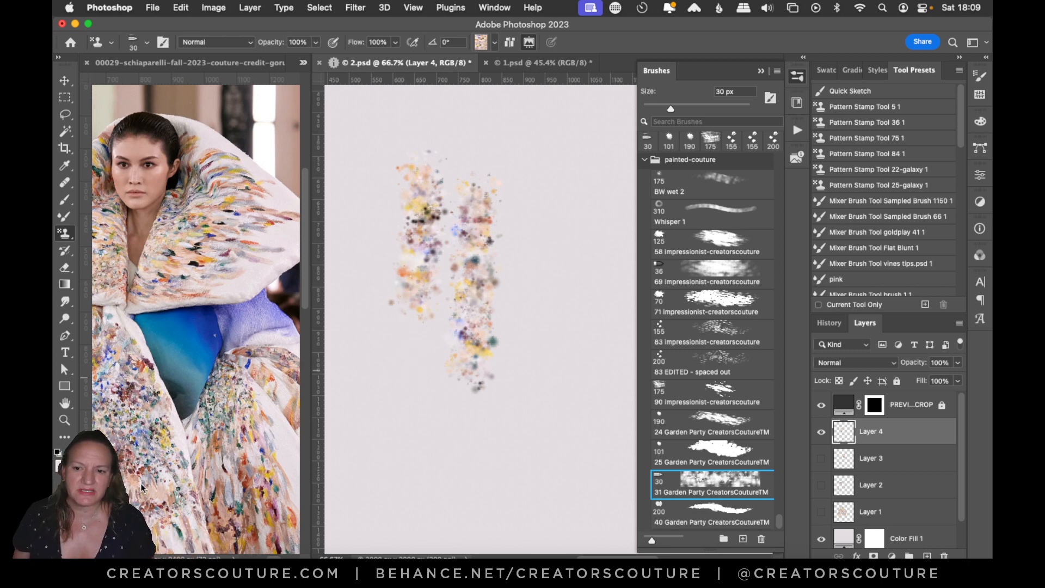
Step: Try the 40 Garden Party CreatorsCoutureTM brush at 200 px in the canvas's right part, then undo back to an empty Layer 4
click(707, 514)
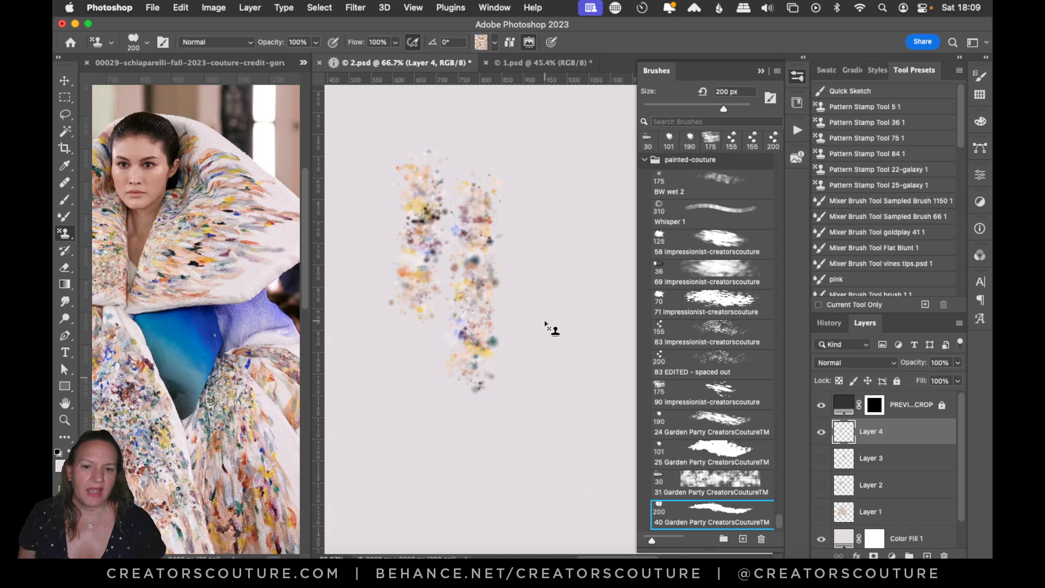
drag(546, 327, 540, 479)
key(super+z)
mouse_move(546, 278)
mouse_down()
mouse_move(543, 499)
mouse_move(554, 426)
mouse_move(560, 483)
mouse_move(534, 473)
mouse_move(539, 508)
mouse_up()
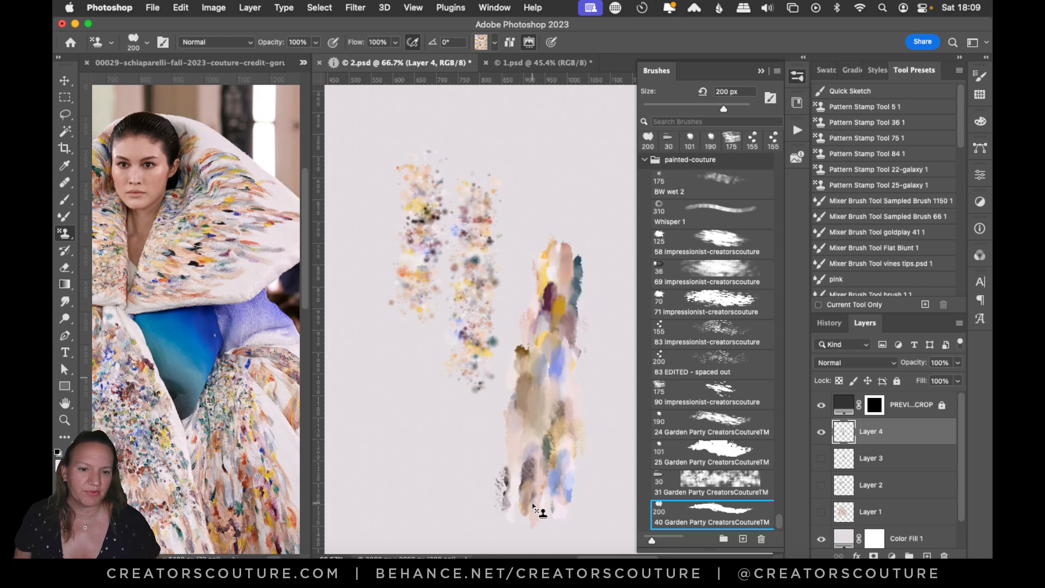
key(super+z)
key(super+z)
key(super+z)
key(super+z)
key(super+z)
key(super+z)
key(super+z)
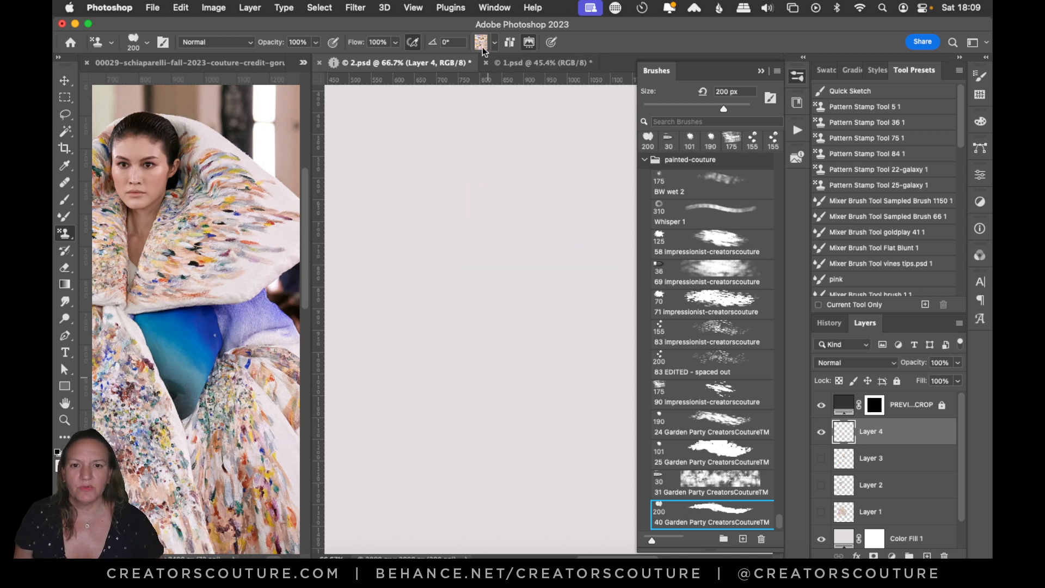
Step: Choose the pale pinkish-white fabric pattern and try it on Layer 4 with the 40 Garden Party brush at 200 px
click(482, 42)
click(424, 145)
click(481, 43)
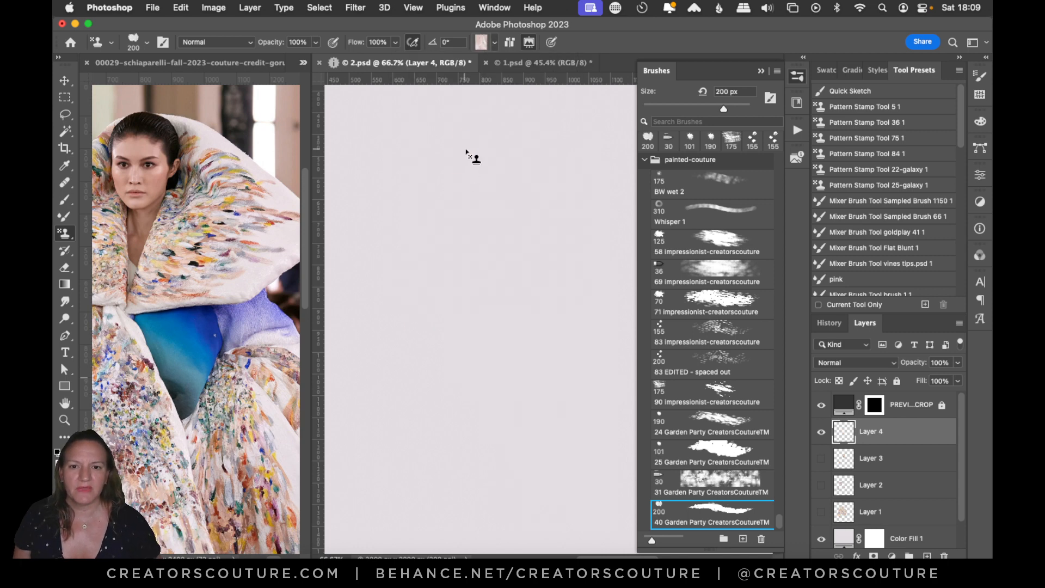
mouse_move(460, 134)
mouse_down()
mouse_move(459, 369)
mouse_move(436, 334)
mouse_move(424, 337)
mouse_move(423, 298)
mouse_move(413, 411)
mouse_move(411, 279)
mouse_move(410, 460)
mouse_up()
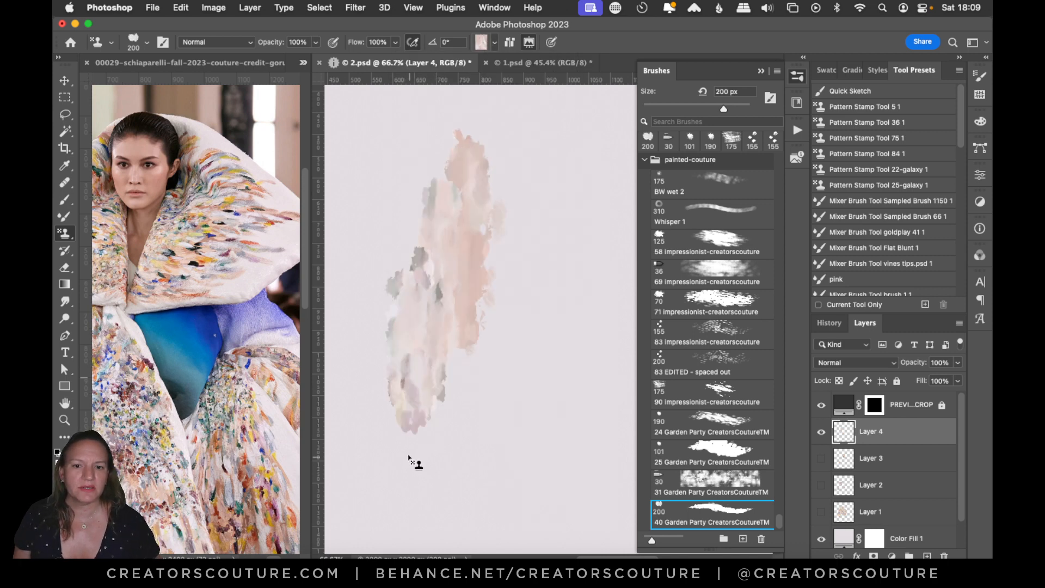
Step: Choose the multicoloured pattern with blue and yellow tones and try it over the right side of the pale strokes
click(483, 43)
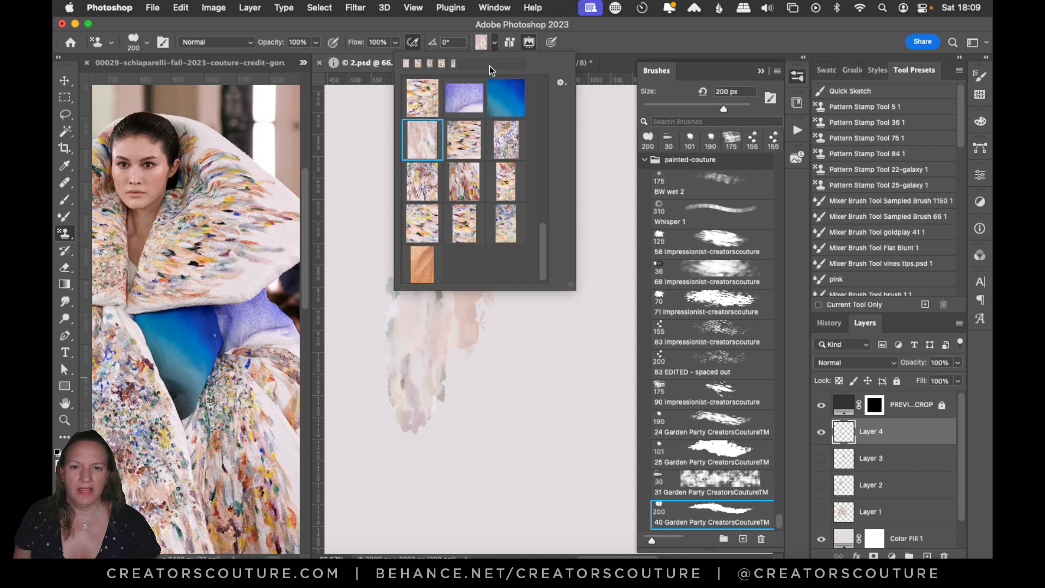
click(508, 226)
click(571, 32)
drag(467, 220, 463, 315)
mouse_move(471, 258)
mouse_down()
mouse_move(475, 452)
mouse_move(487, 324)
mouse_move(484, 400)
mouse_move(498, 436)
mouse_move(477, 434)
mouse_up()
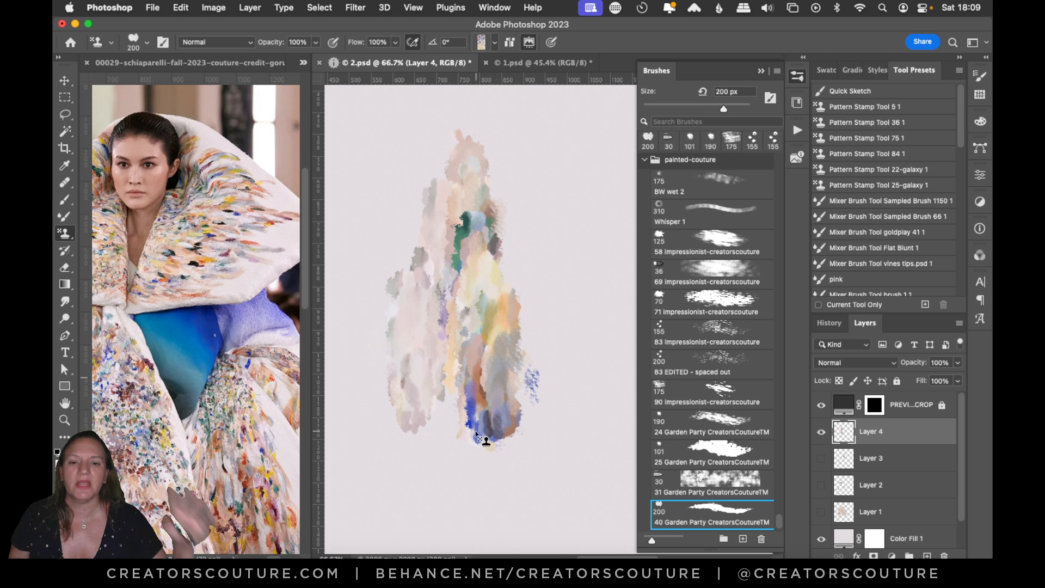
Step: Clear Layer 4 and select the Whisper 1 brush at 310 px from the painted-couture set
key(super+a)
key(Delete)
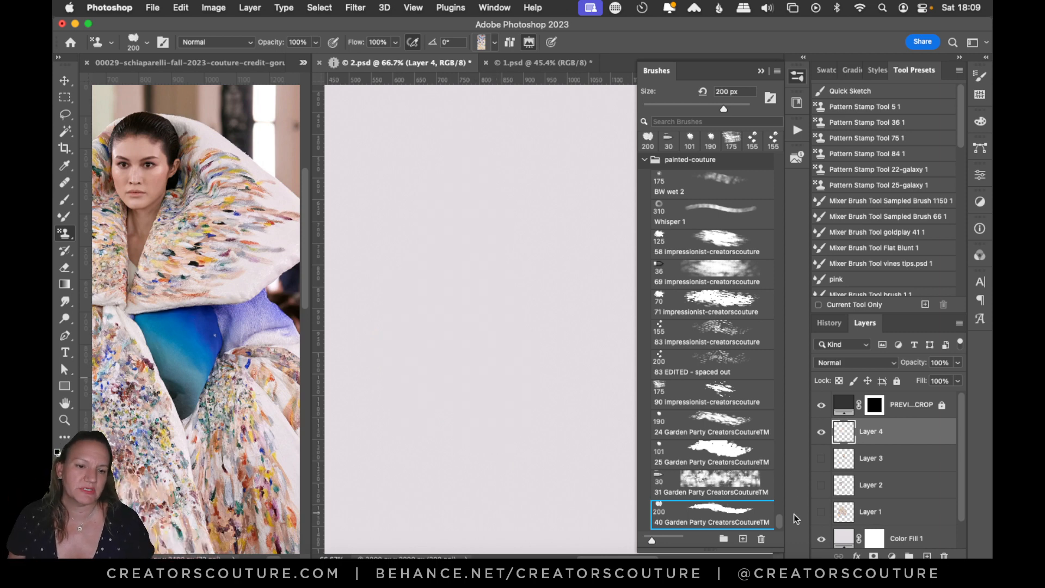
scroll(783, 517, up, 6)
scroll(783, 514, down, 5)
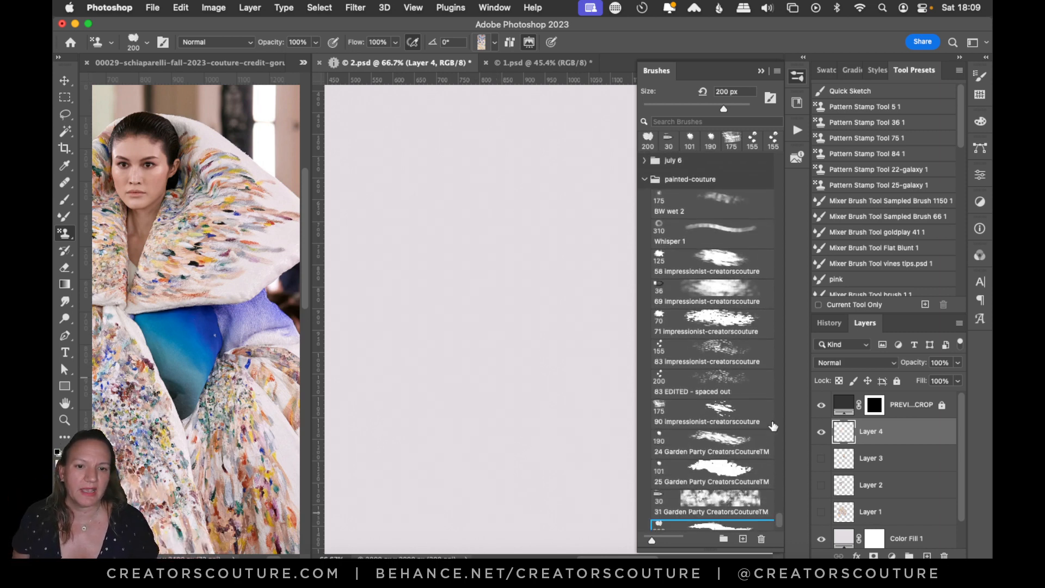
click(712, 240)
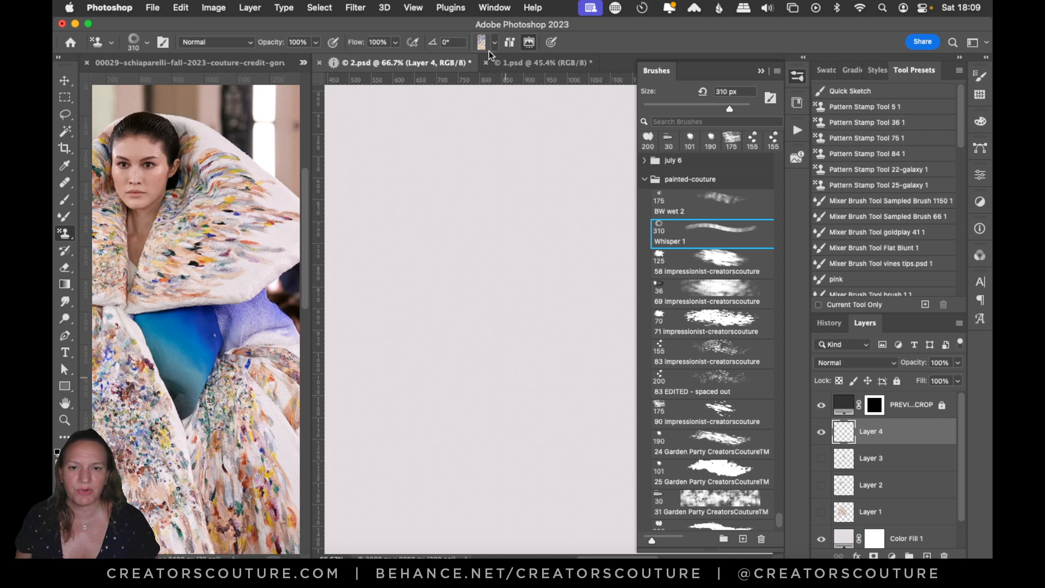
Step: Examine the lilac fabric in the runway photo up close, then return to the Pattern Stamp tool
click(66, 423)
click(284, 317)
drag(260, 322, 301, 306)
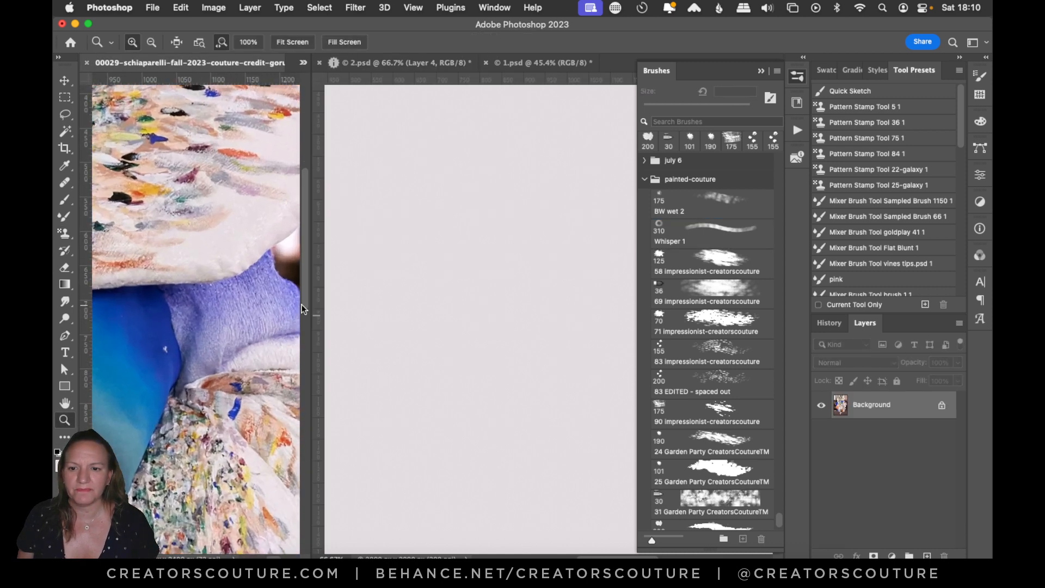
click(64, 234)
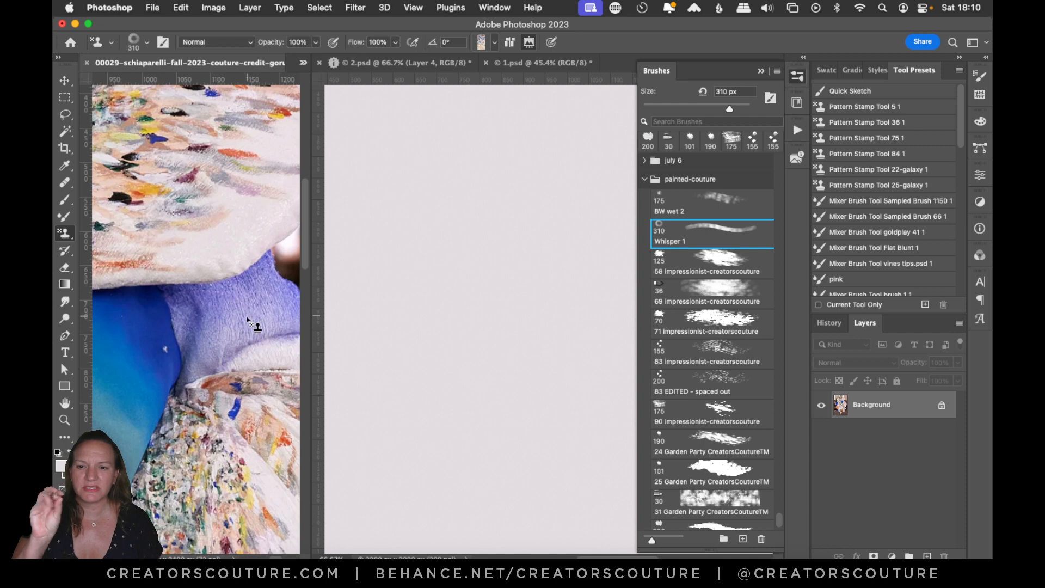
Step: Choose the lilac fabric pattern and paint overlapping rounded strokes on Layer 4 in 2.psd with the Whisper 1 brush
click(483, 184)
mouse_move(474, 212)
mouse_down()
mouse_move(521, 214)
mouse_move(489, 264)
mouse_up()
key(super+z)
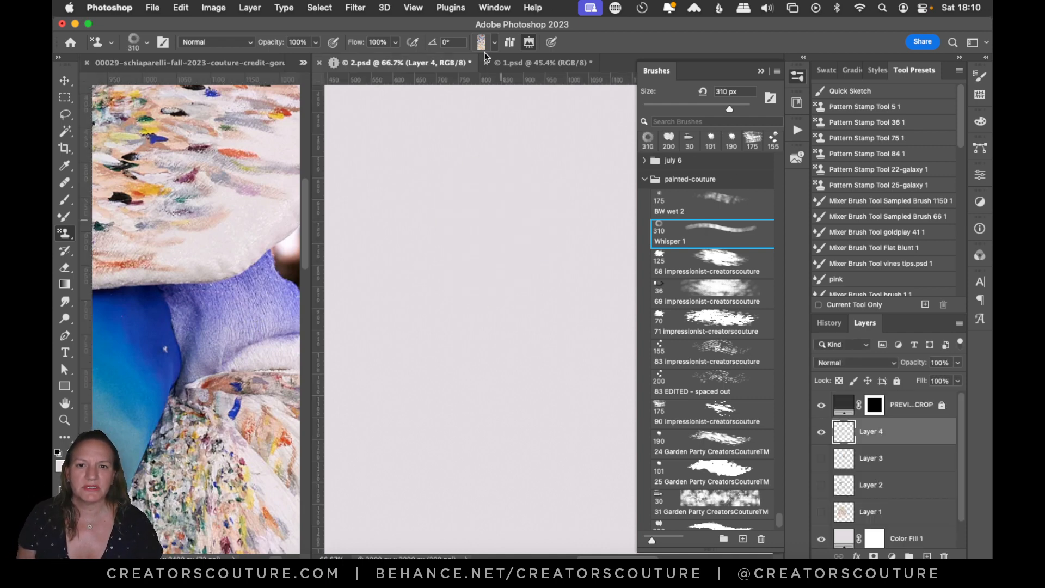
click(483, 43)
click(478, 105)
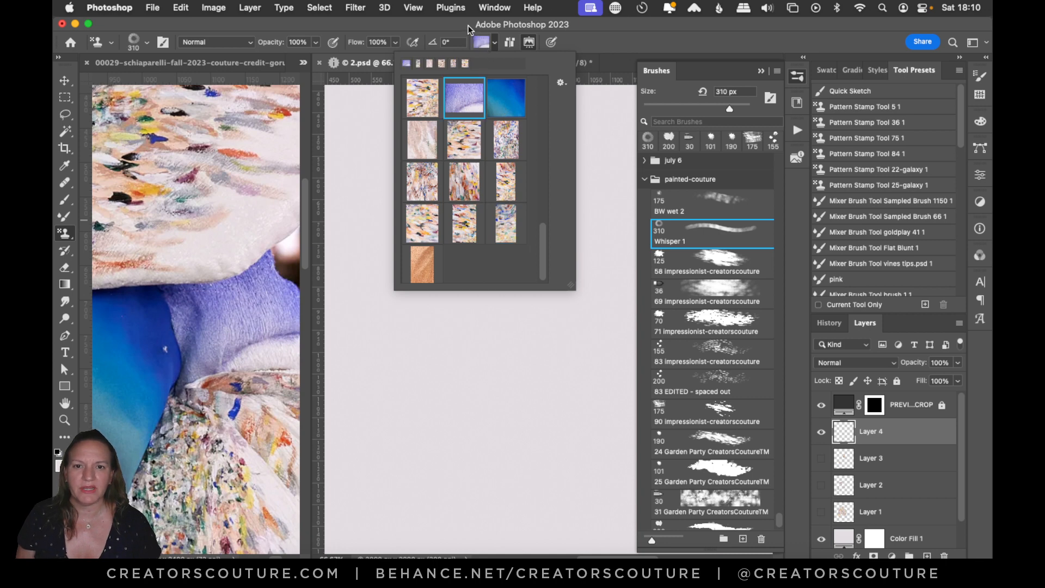
click(481, 42)
mouse_move(506, 174)
mouse_down()
mouse_move(440, 219)
mouse_move(524, 227)
mouse_move(432, 290)
mouse_move(508, 288)
mouse_move(525, 314)
mouse_move(530, 385)
mouse_up()
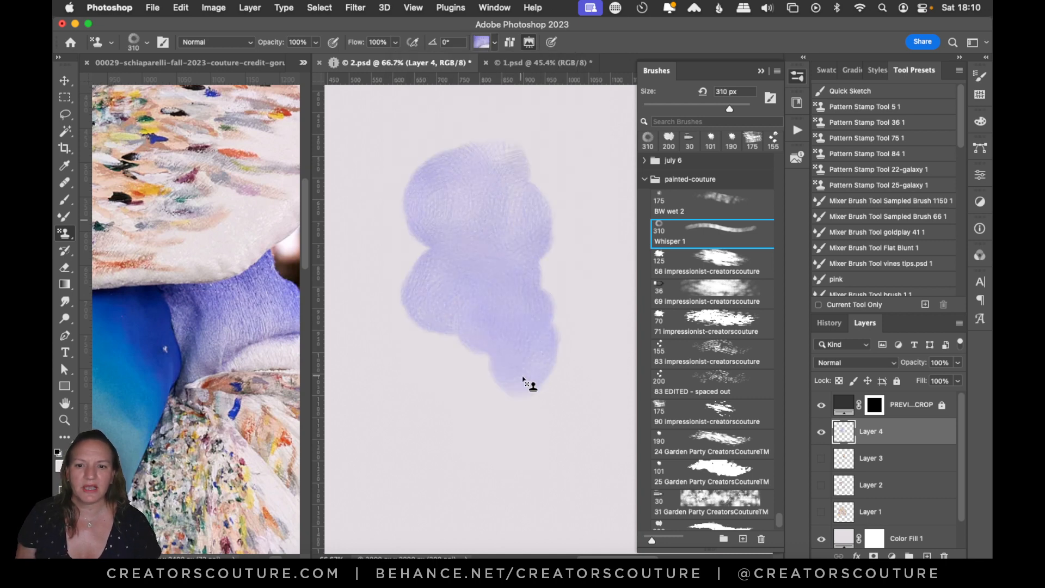
key(super+z)
mouse_move(520, 192)
mouse_down()
mouse_move(487, 188)
mouse_move(467, 269)
mouse_move(397, 295)
mouse_move(478, 316)
mouse_move(466, 387)
mouse_up()
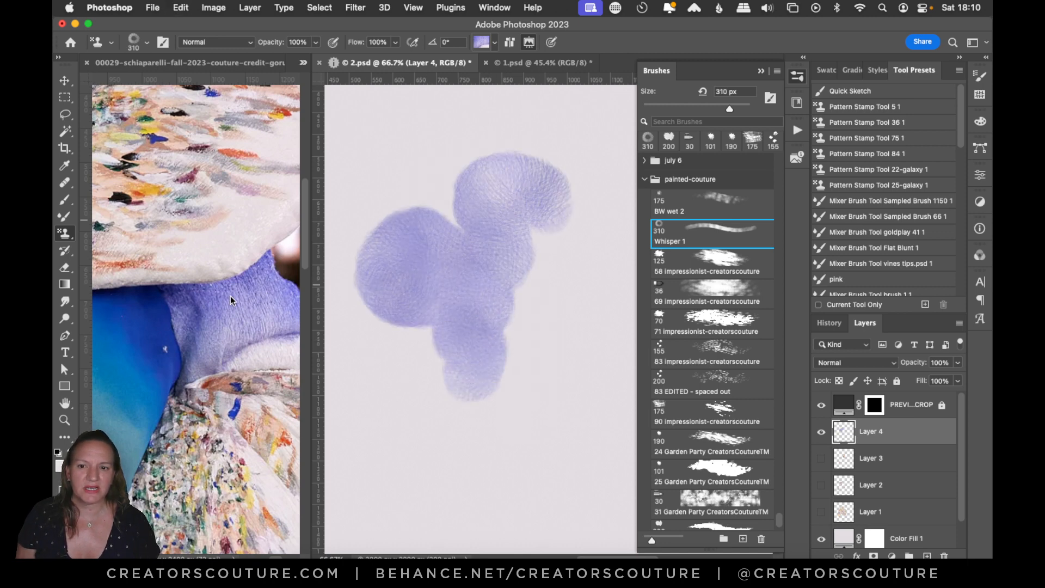
mouse_move(527, 294)
mouse_down()
mouse_move(499, 291)
mouse_move(495, 386)
mouse_move(473, 416)
mouse_up()
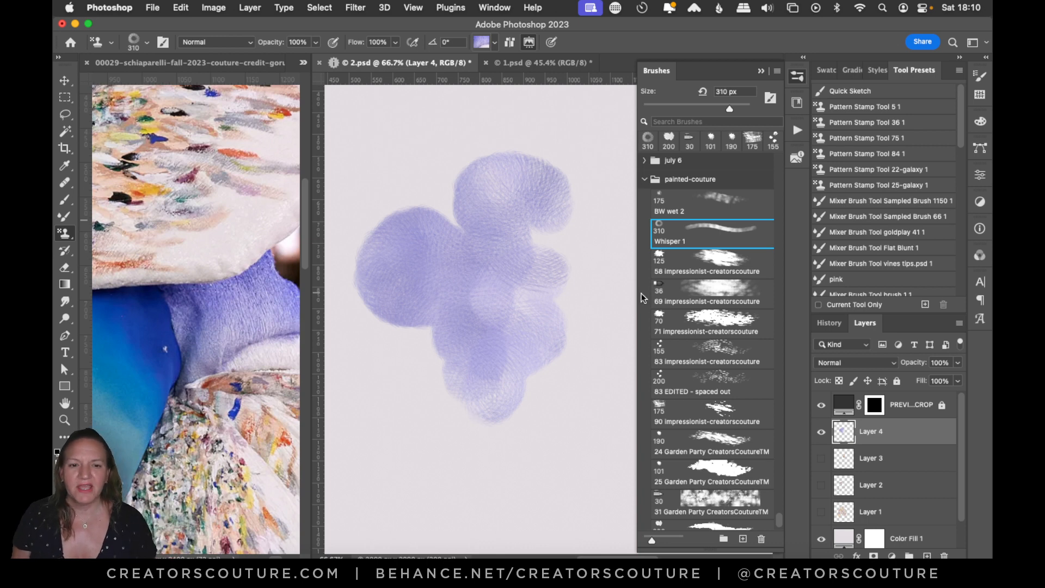
Step: Undo the lilac strokes on Layer 4 of 2.psd and reselect the Whisper 1 brush at 310 px
click(711, 213)
drag(276, 556, 270, 555)
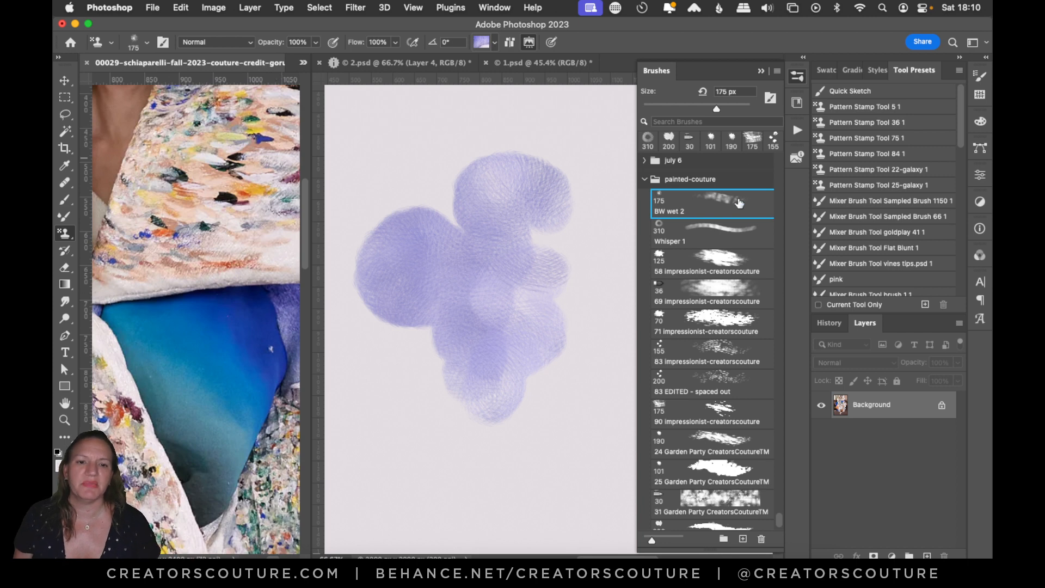
key(super+z)
key(super+shift+z)
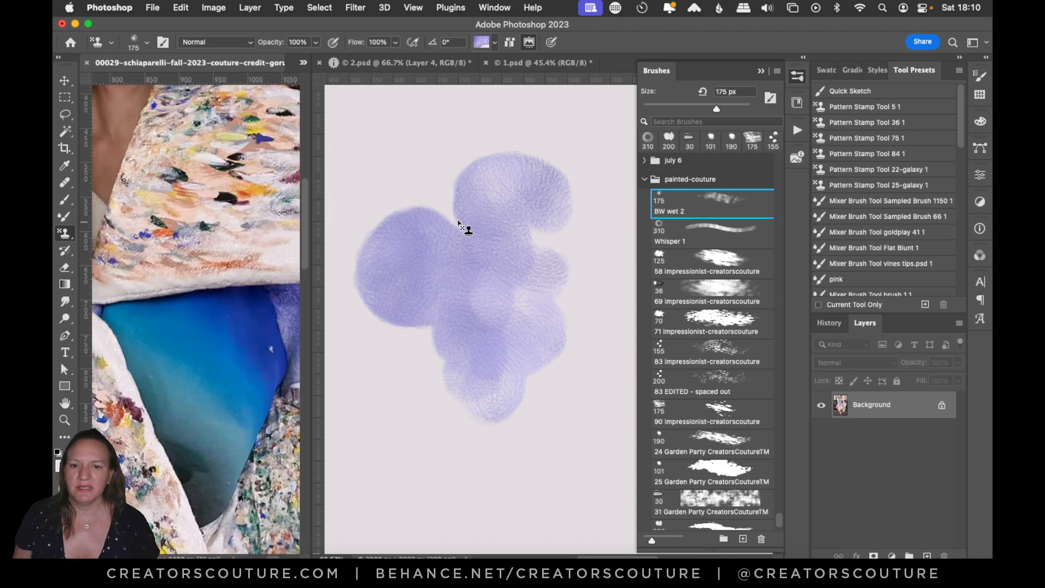
click(467, 227)
key(super+z)
click(713, 242)
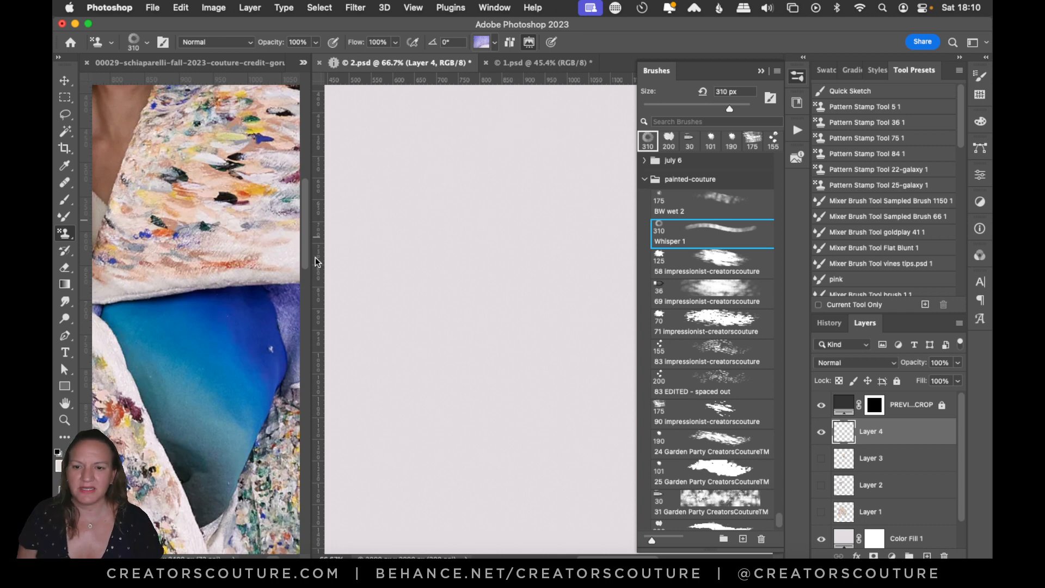
Step: Choose the blue gradient fabric pattern for the Pattern Stamp and select the BW wet 2 brush at 175 px
click(483, 43)
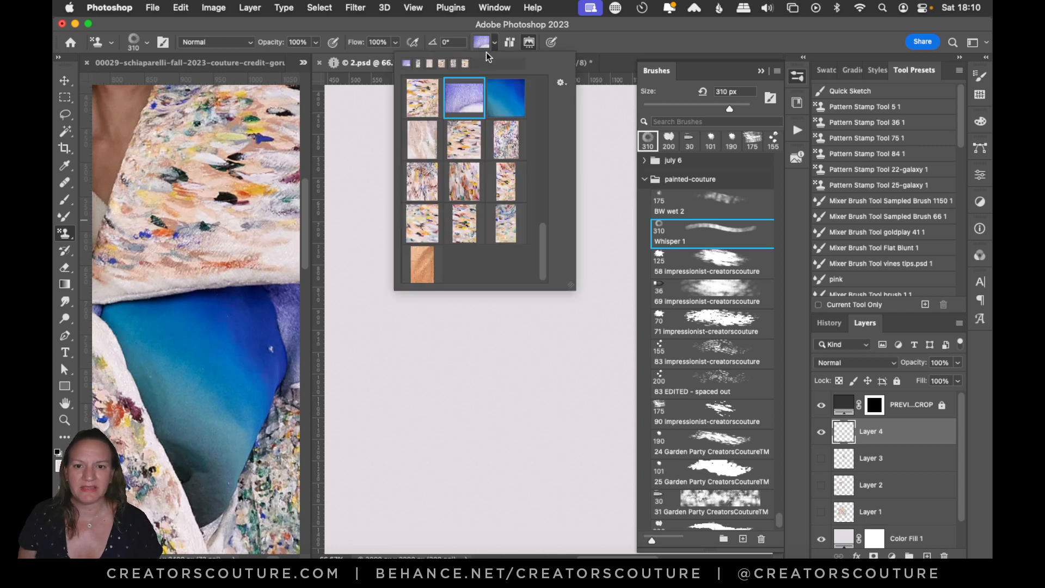
click(520, 107)
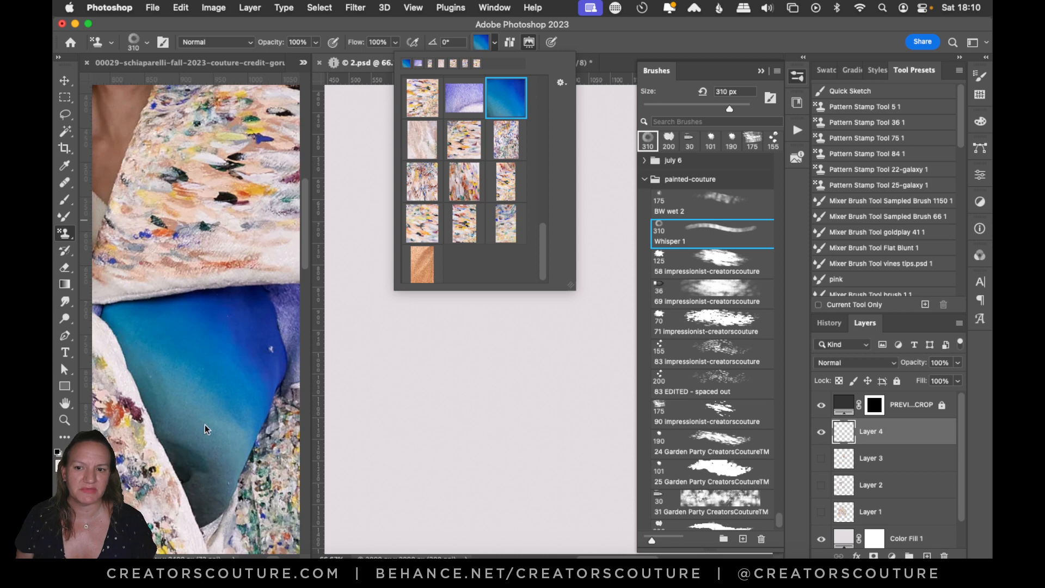
click(719, 203)
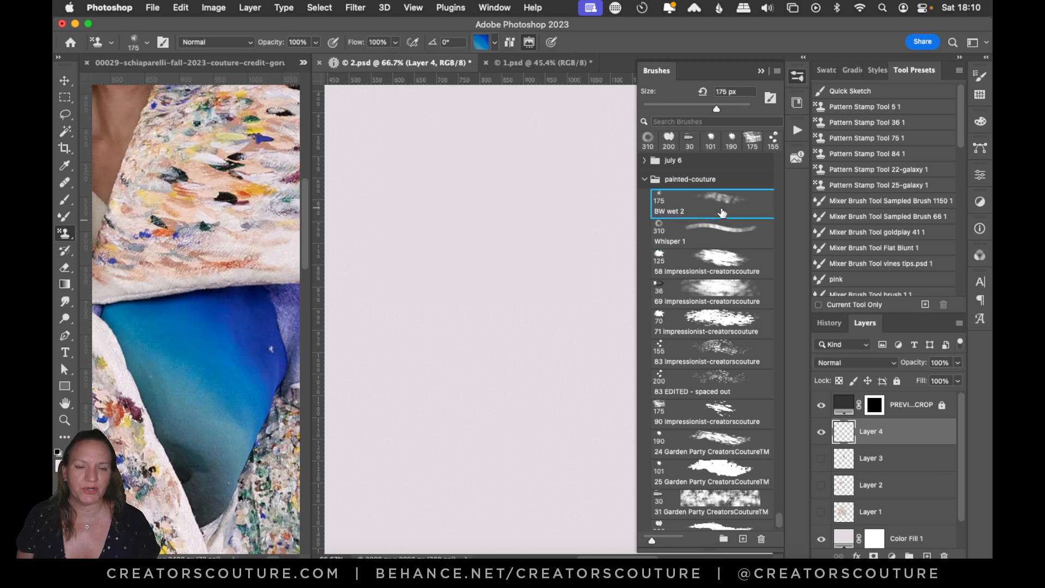
click(481, 49)
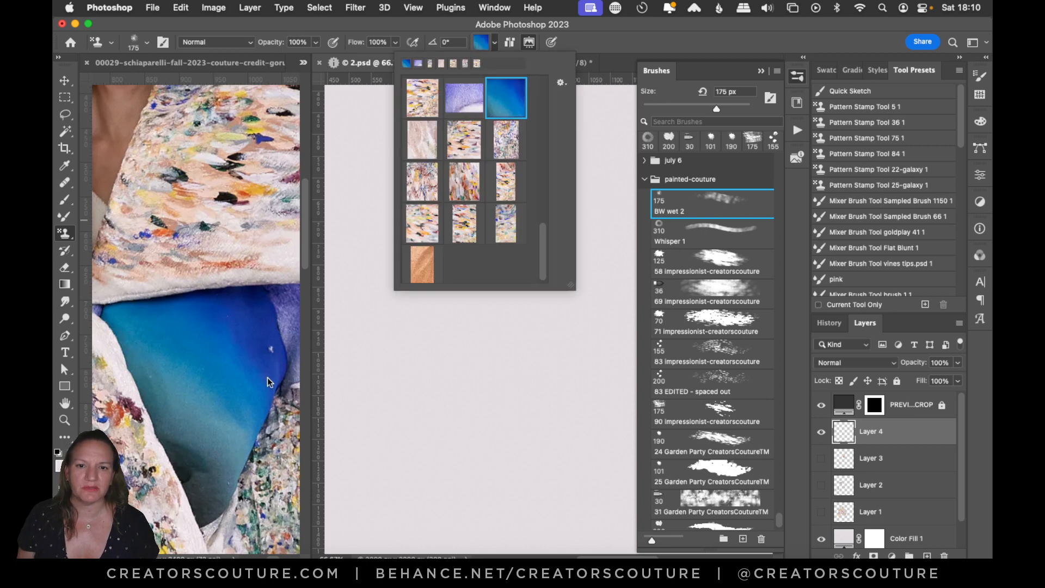
click(480, 43)
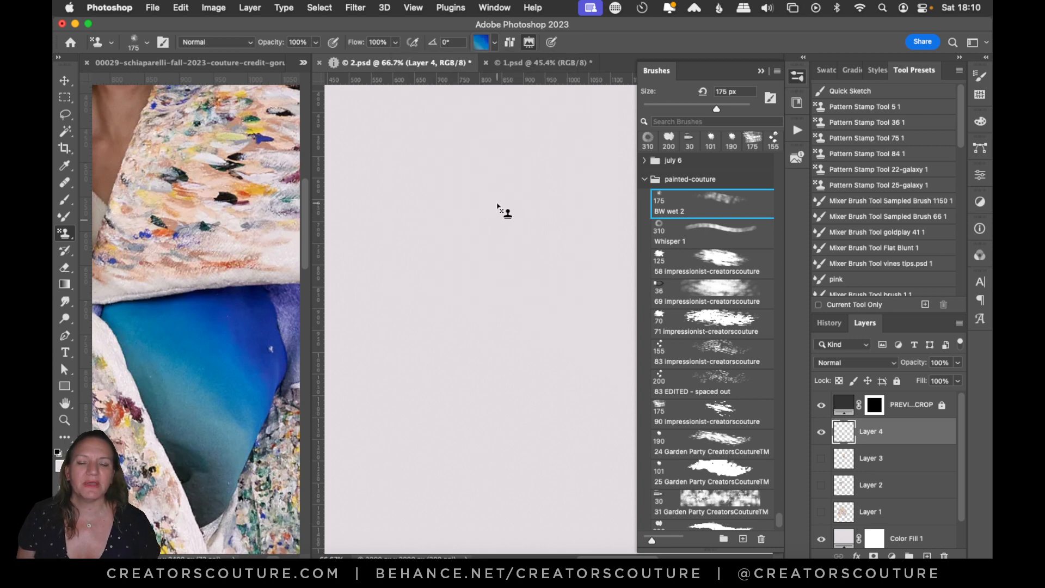
Step: Try several clusters of soft overlapping strokes in the blue pattern on Layer 4, undoing each one
drag(502, 211, 481, 335)
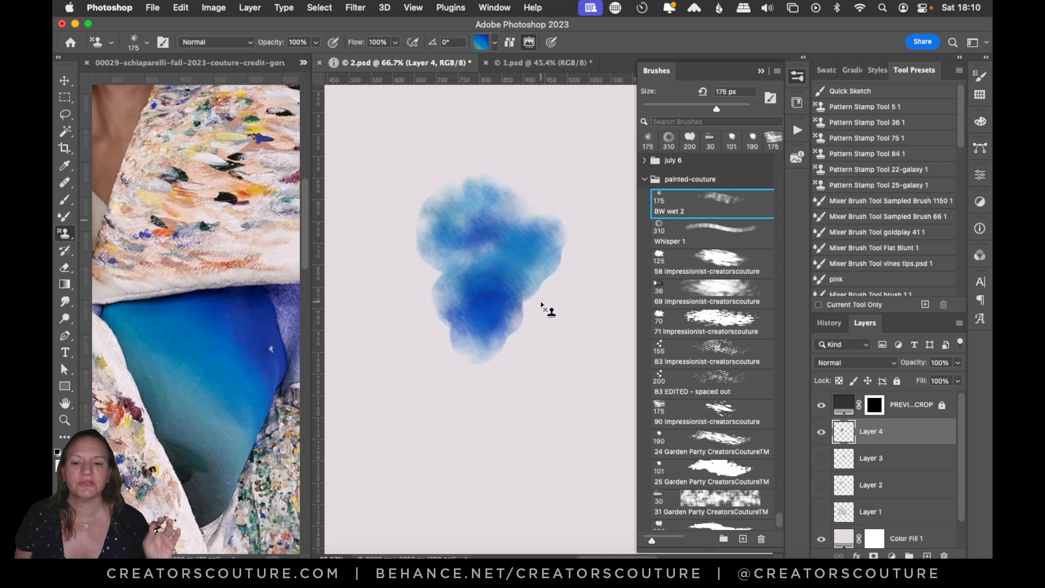
key(ctrl+z)
mouse_move(498, 174)
mouse_down()
mouse_move(491, 215)
mouse_move(457, 258)
mouse_move(496, 330)
mouse_move(517, 275)
mouse_up()
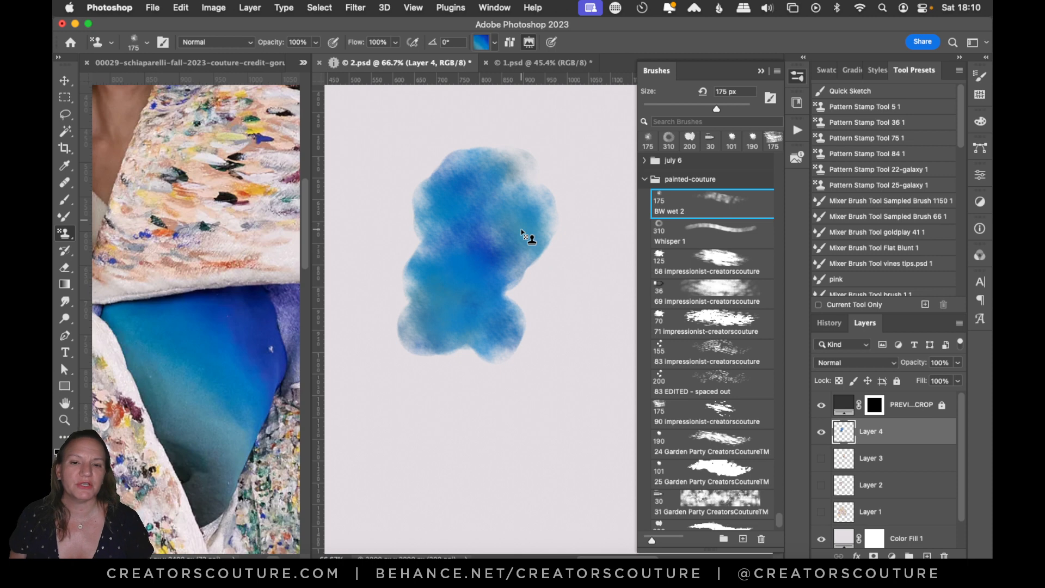
key(ctrl+z)
mouse_move(485, 203)
mouse_down()
mouse_move(490, 176)
mouse_move(434, 251)
mouse_move(520, 252)
mouse_move(528, 314)
mouse_move(504, 337)
mouse_up()
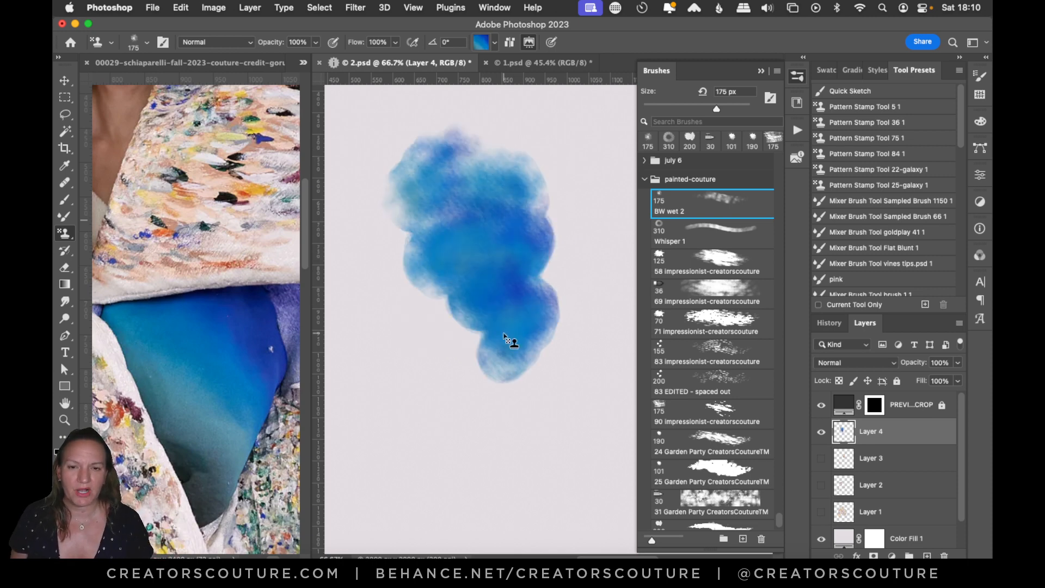
key(super+z)
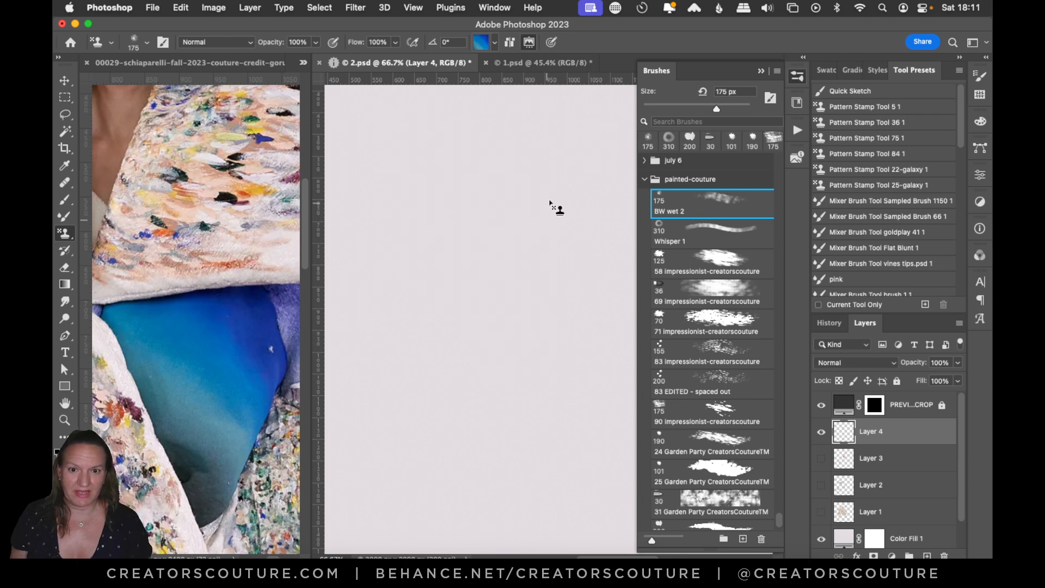
mouse_move(558, 164)
mouse_down()
mouse_move(538, 190)
mouse_move(485, 197)
mouse_move(489, 238)
mouse_move(461, 275)
mouse_move(512, 299)
mouse_move(478, 334)
mouse_move(420, 316)
mouse_move(439, 351)
mouse_move(482, 373)
mouse_up()
key(super+z)
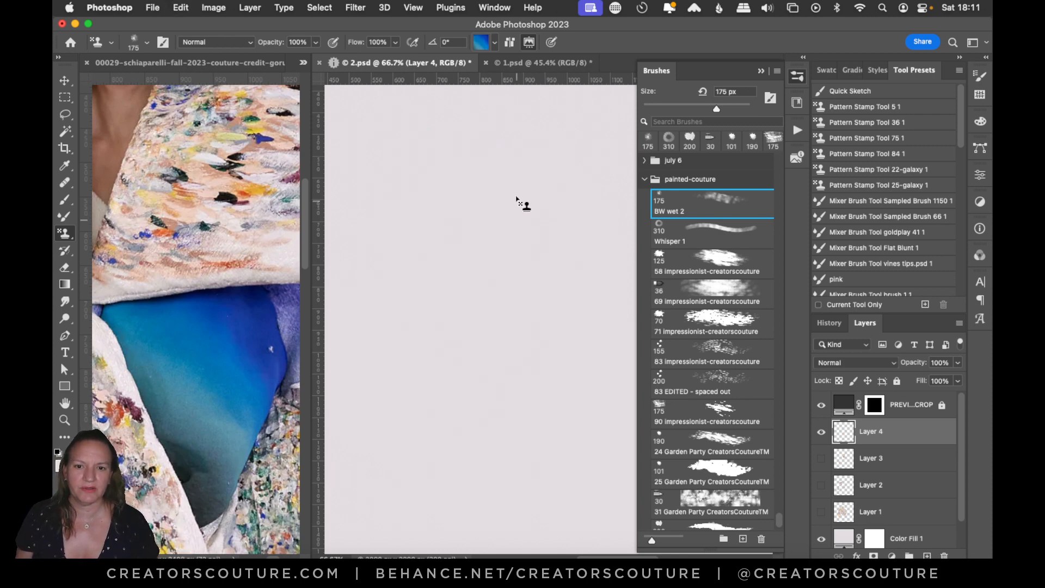
Step: Build up a tall cluster of overlapping blue strokes on Layer 4, clear it, and try a second cluster
mouse_move(518, 203)
mouse_down()
mouse_move(406, 260)
mouse_move(479, 275)
mouse_move(522, 330)
mouse_move(501, 238)
mouse_move(506, 331)
mouse_move(523, 372)
mouse_move(440, 350)
mouse_move(516, 414)
mouse_move(544, 430)
mouse_up()
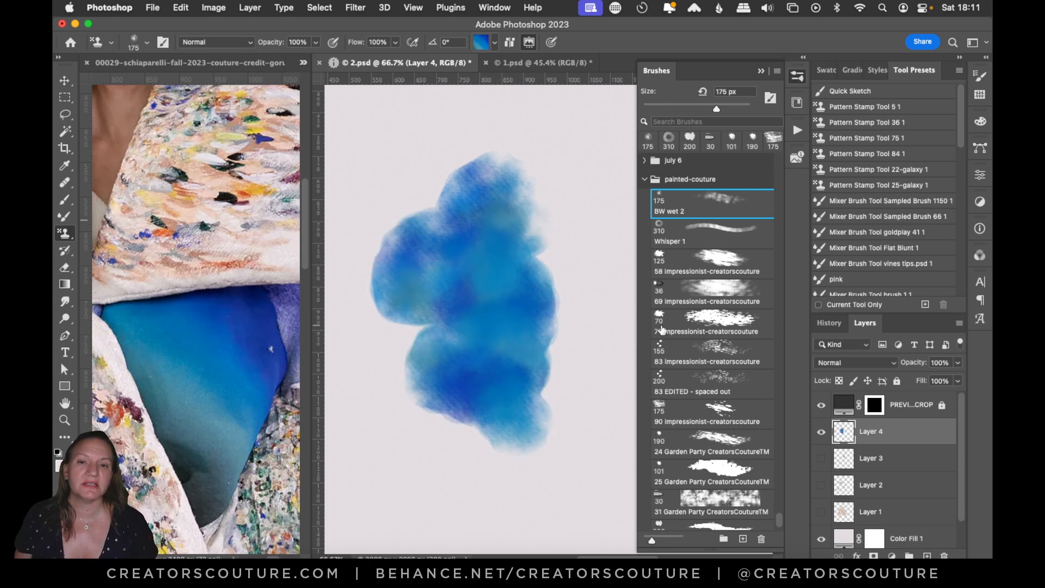
click(661, 329)
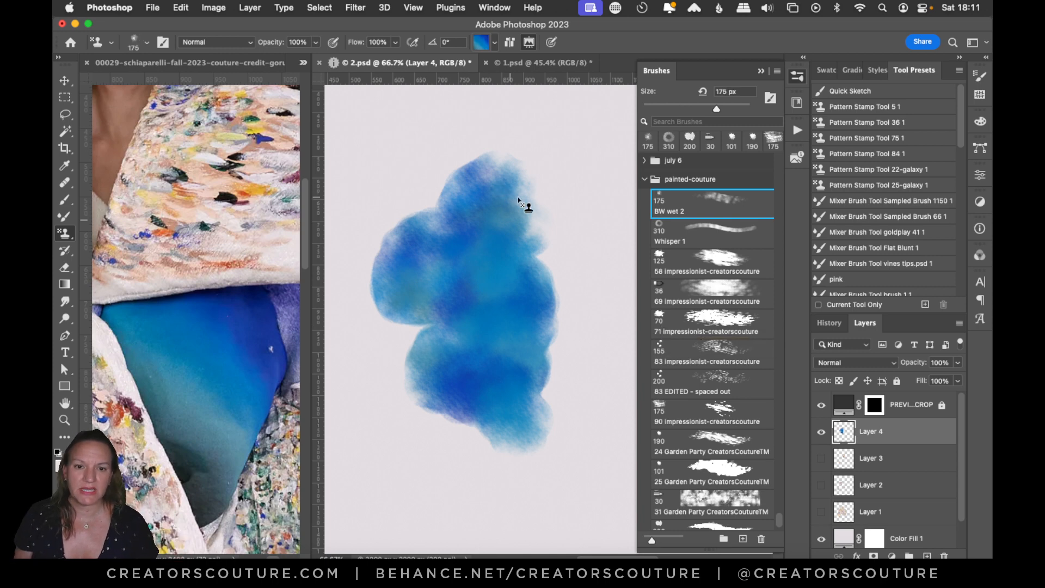
drag(525, 205, 534, 263)
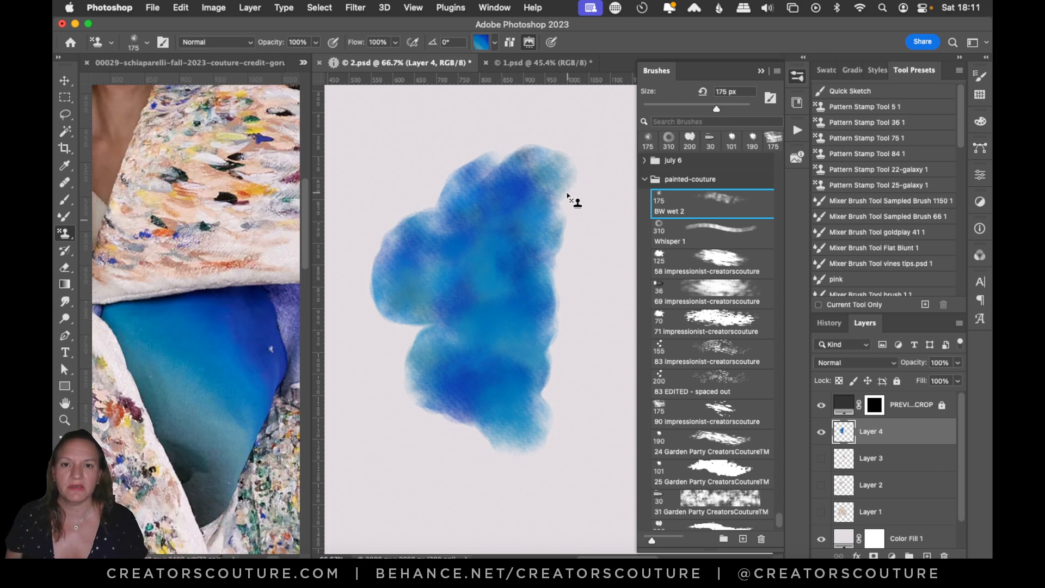
key(super+a)
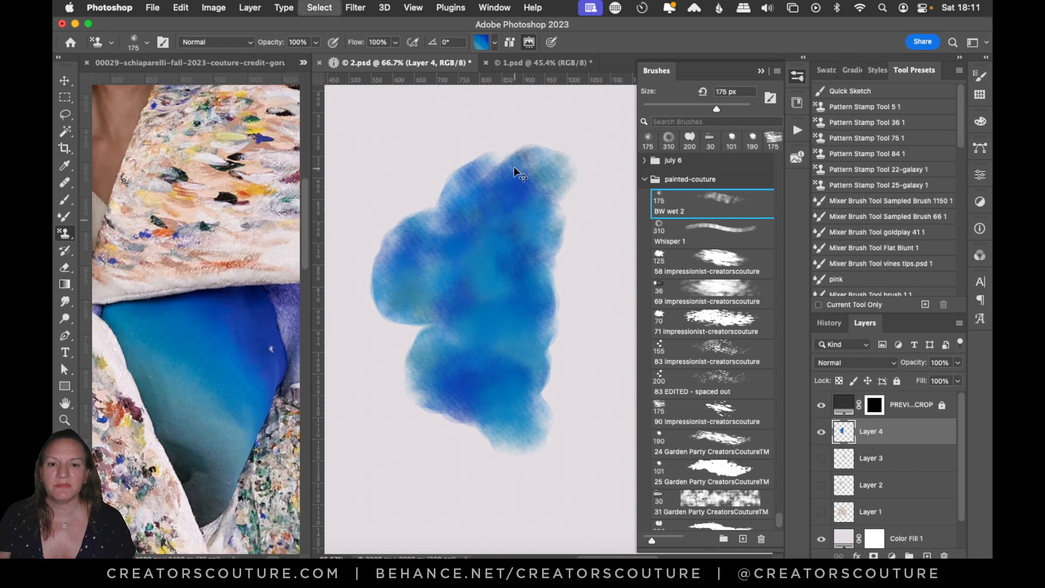
key(Delete)
mouse_move(501, 158)
mouse_down()
mouse_move(494, 190)
mouse_move(445, 233)
mouse_move(487, 251)
mouse_move(500, 294)
mouse_move(537, 323)
mouse_move(525, 252)
mouse_move(560, 285)
mouse_up()
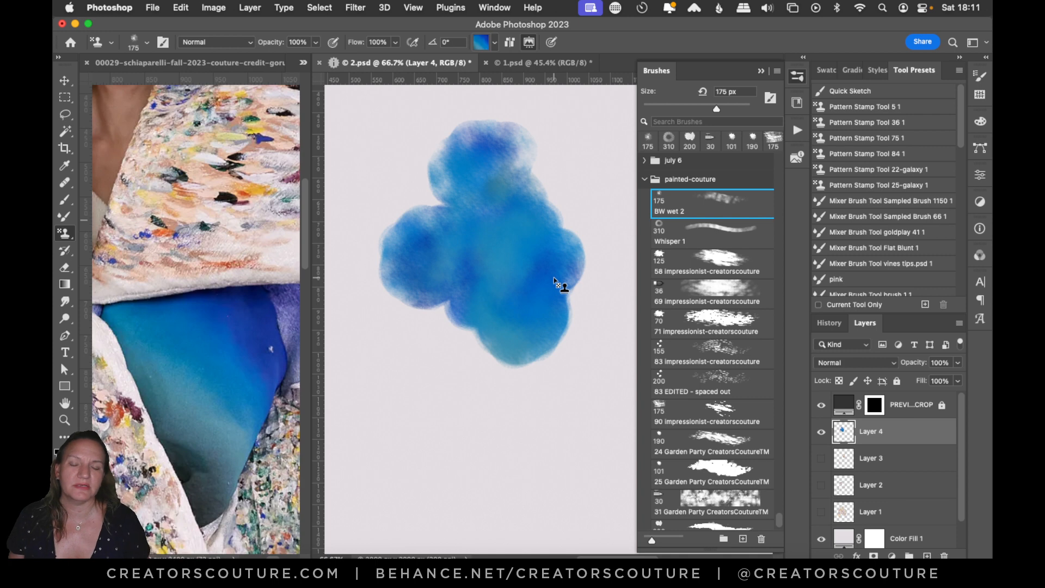
key(super+z)
Step: Choose the multicoloured paint-dab pattern and try soft overlapping strokes on Layer 4 with BW wet 2, undoing them
click(481, 42)
click(430, 101)
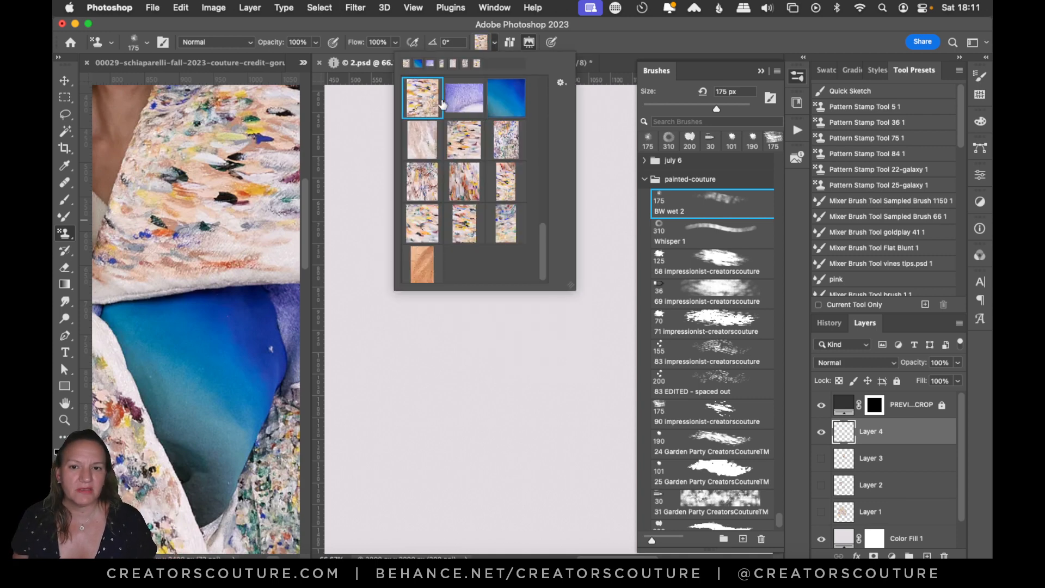
click(516, 29)
mouse_move(510, 159)
mouse_down()
mouse_move(470, 198)
mouse_move(423, 280)
mouse_move(481, 276)
mouse_move(502, 300)
mouse_move(476, 347)
mouse_move(414, 309)
mouse_move(452, 382)
mouse_up()
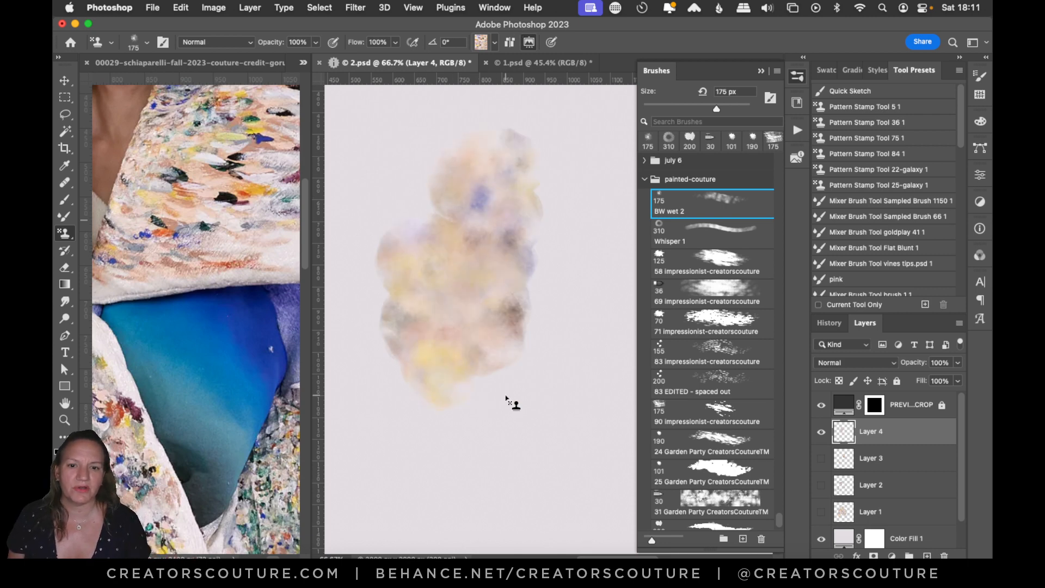
key(super+z)
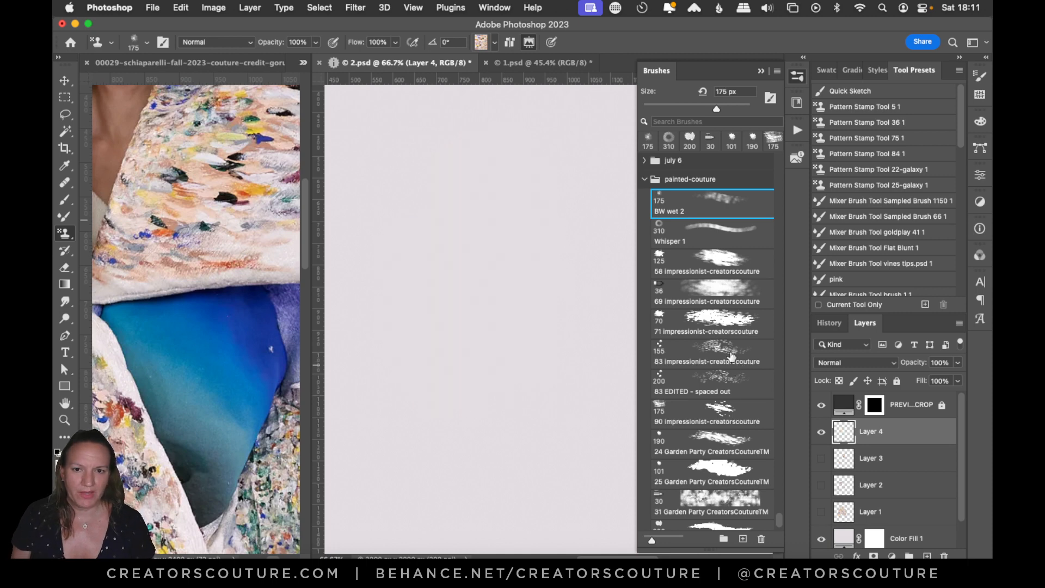
Step: Switch to 1.psd, reveal the full artwork, and select Layer 13 with the Move tool active
click(524, 63)
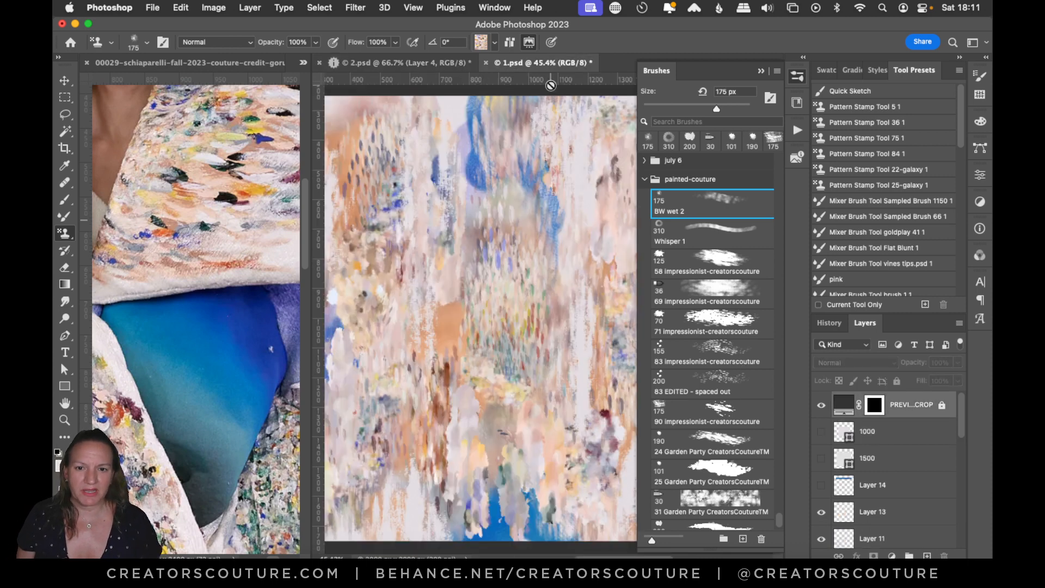
click(794, 80)
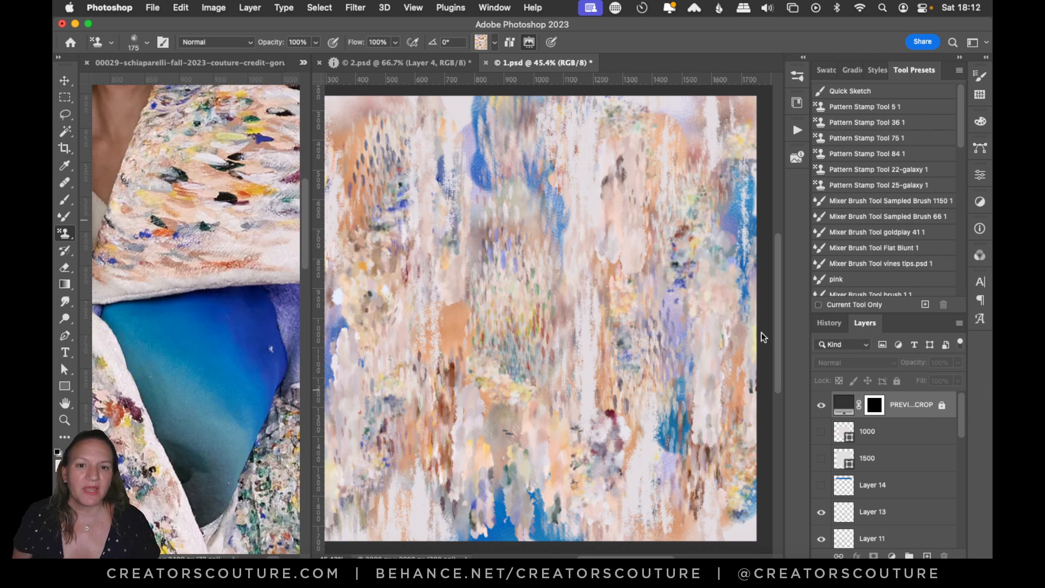
key(v)
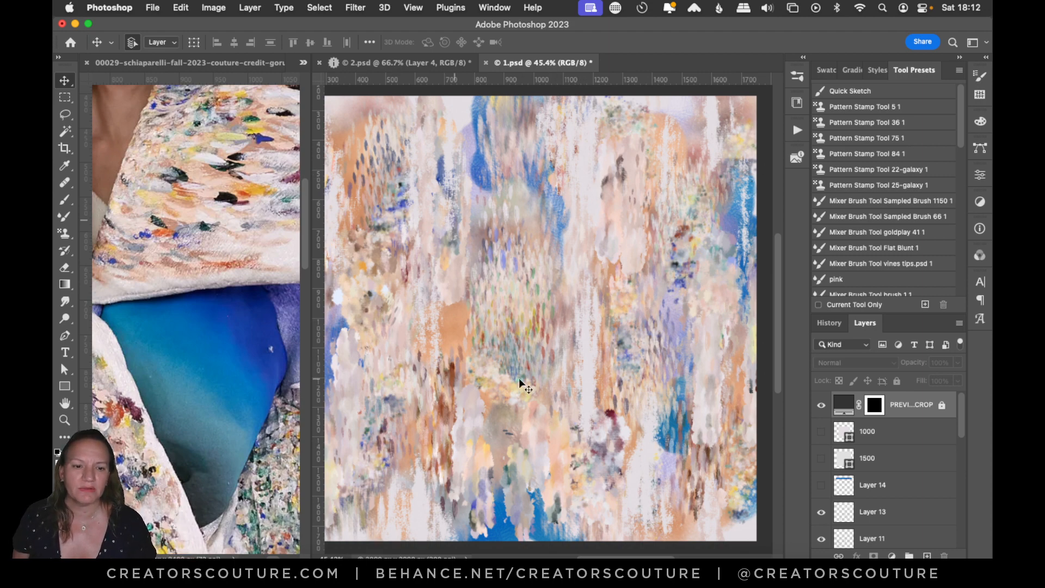
click(873, 521)
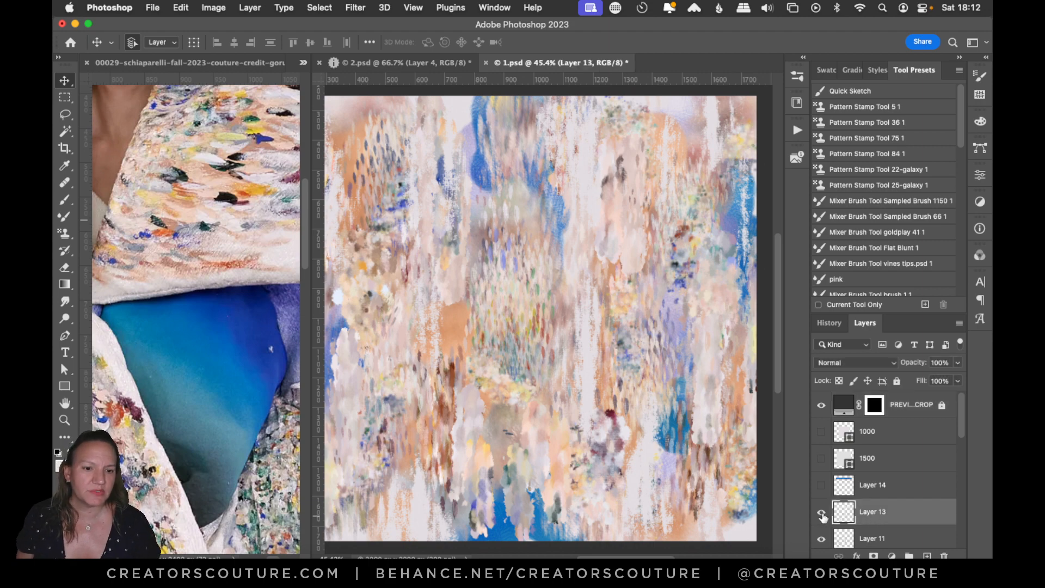
Step: Toggle Layer 13's visibility to examine what its strokes contribute to the finished artwork
click(822, 514)
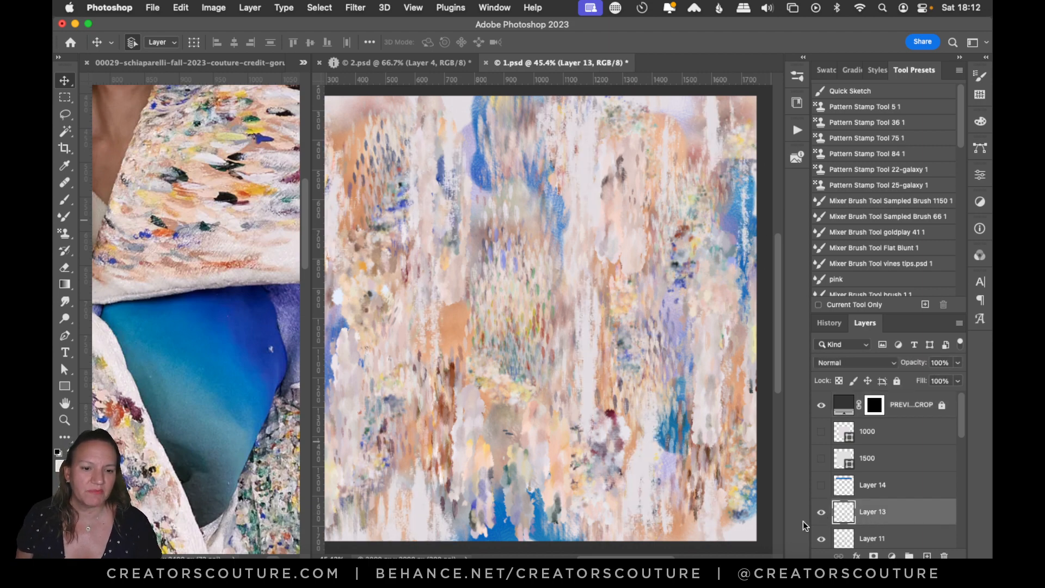
click(821, 514)
click(821, 514)
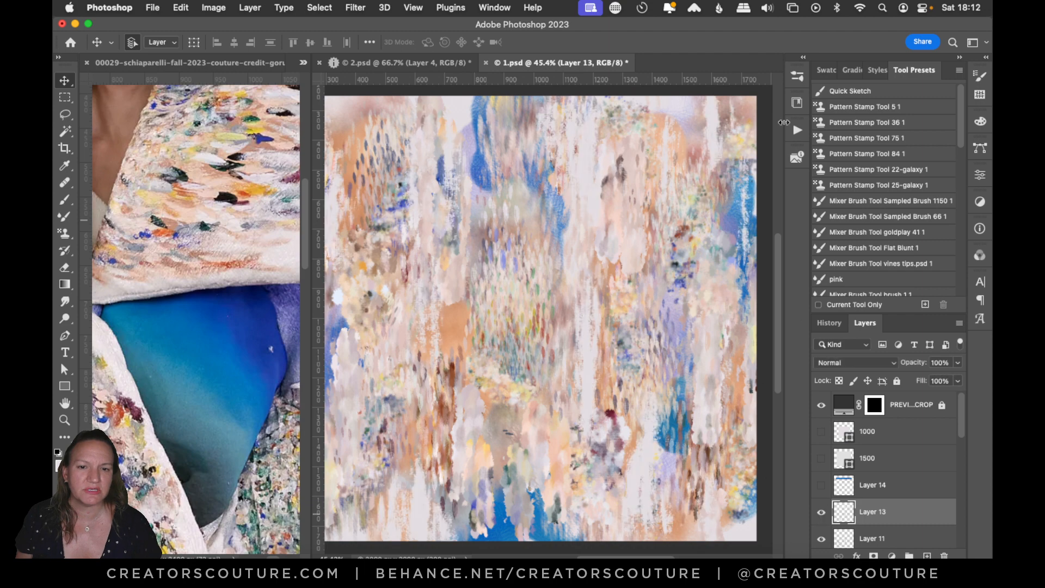
click(798, 77)
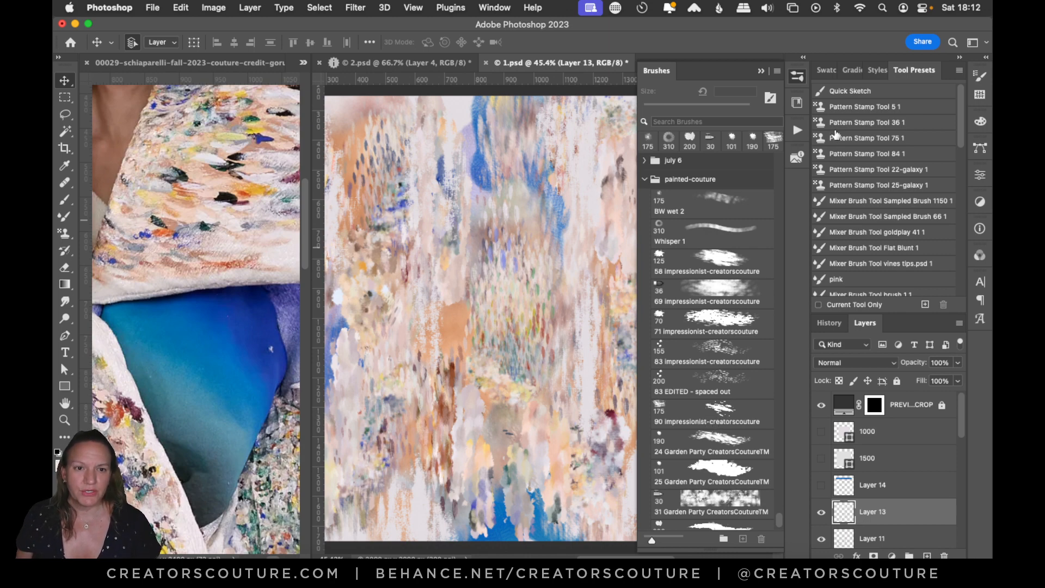
click(799, 77)
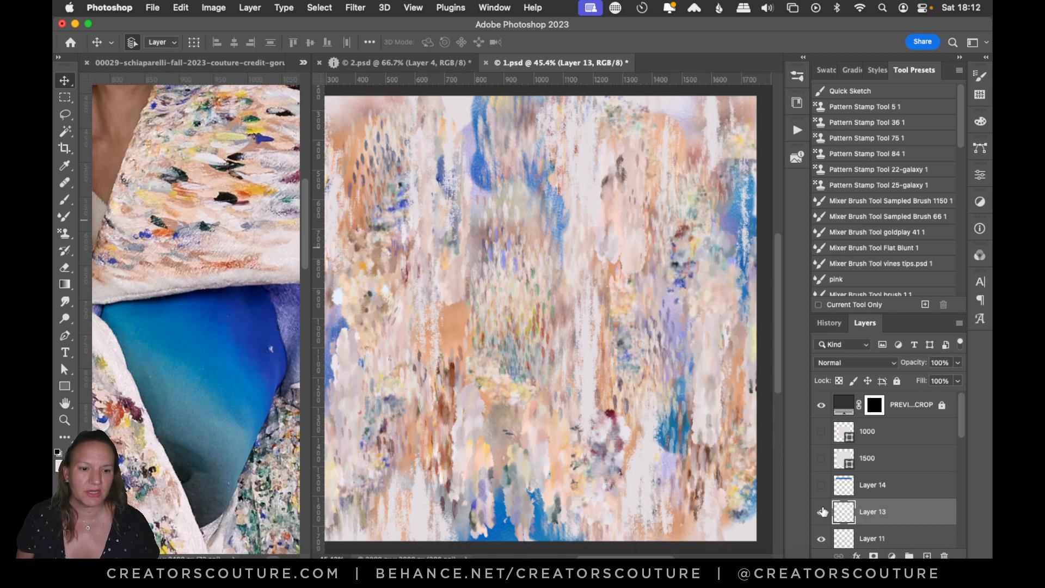
click(823, 511)
click(823, 511)
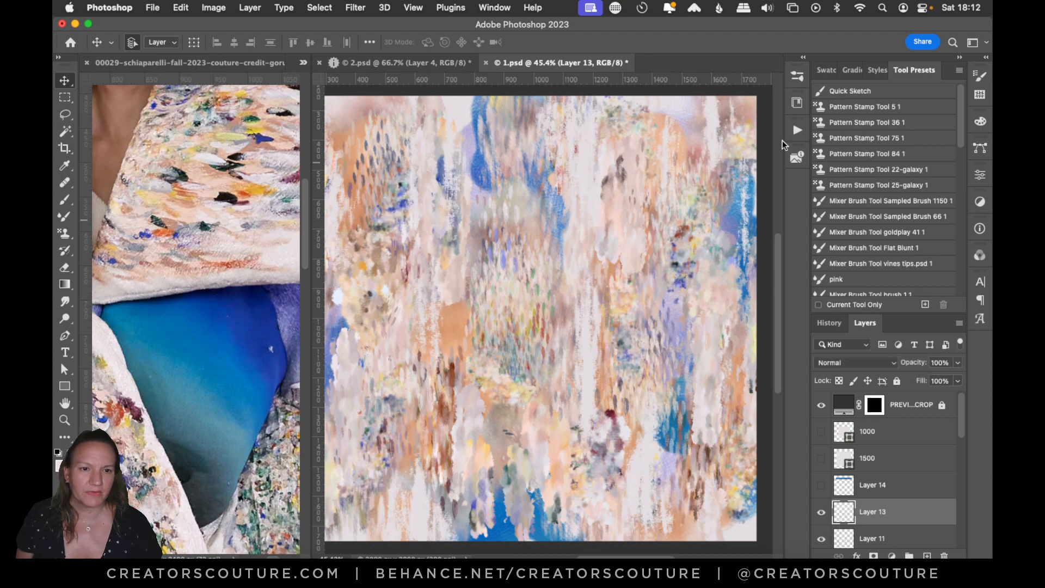
Step: Sample a pale colour near the artwork's upper edge and paint over the blue streak on Layer 13 with the Brush tool and BW wet 2
click(799, 77)
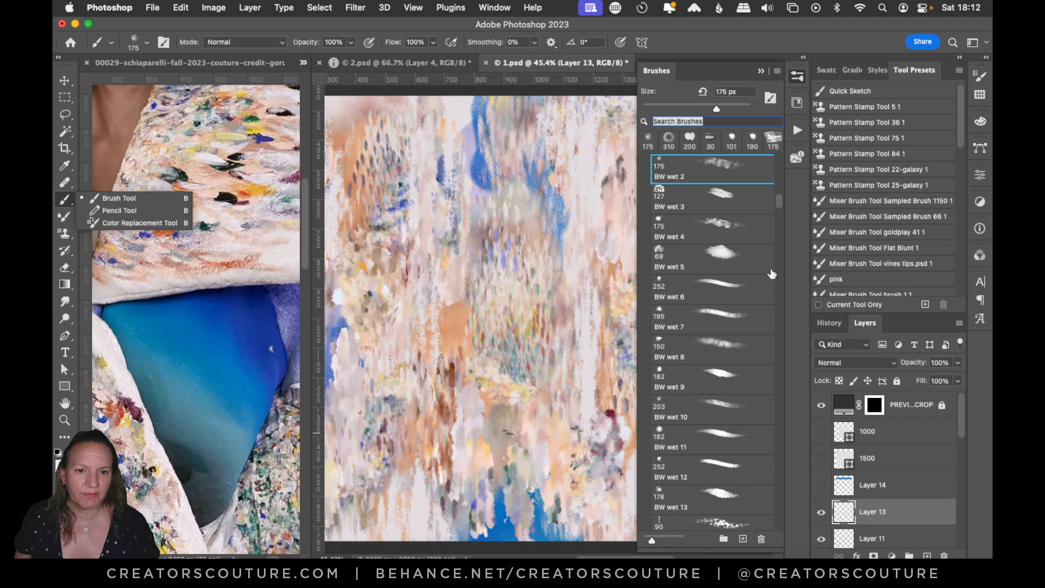
drag(779, 202, 780, 520)
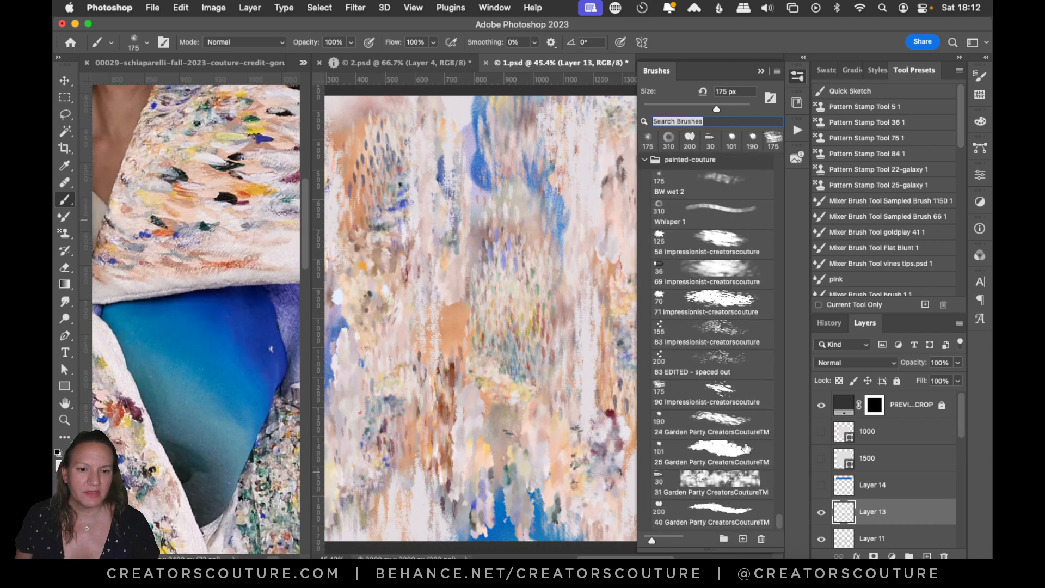
click(797, 76)
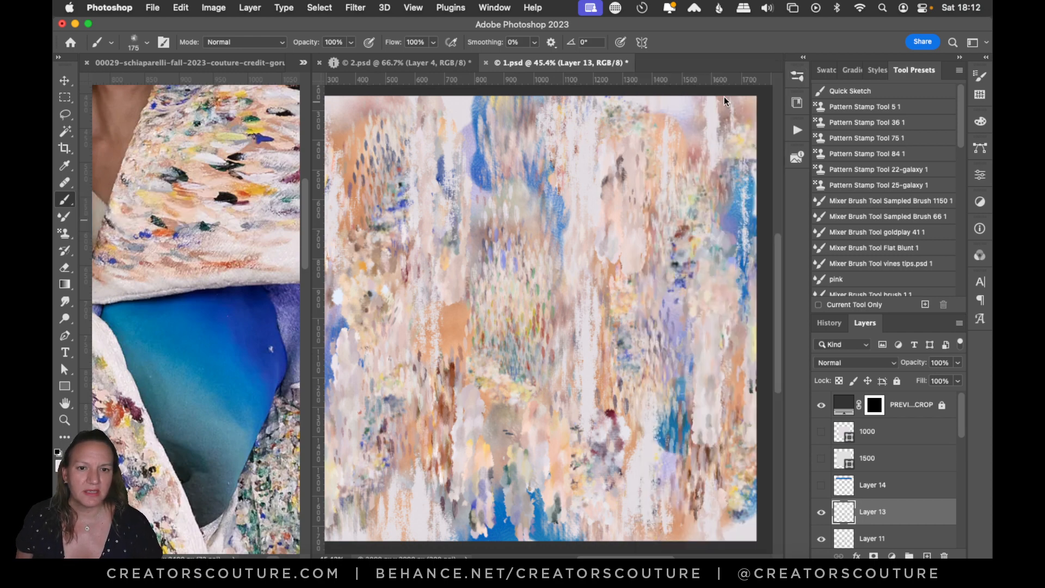
alt+click(462, 103)
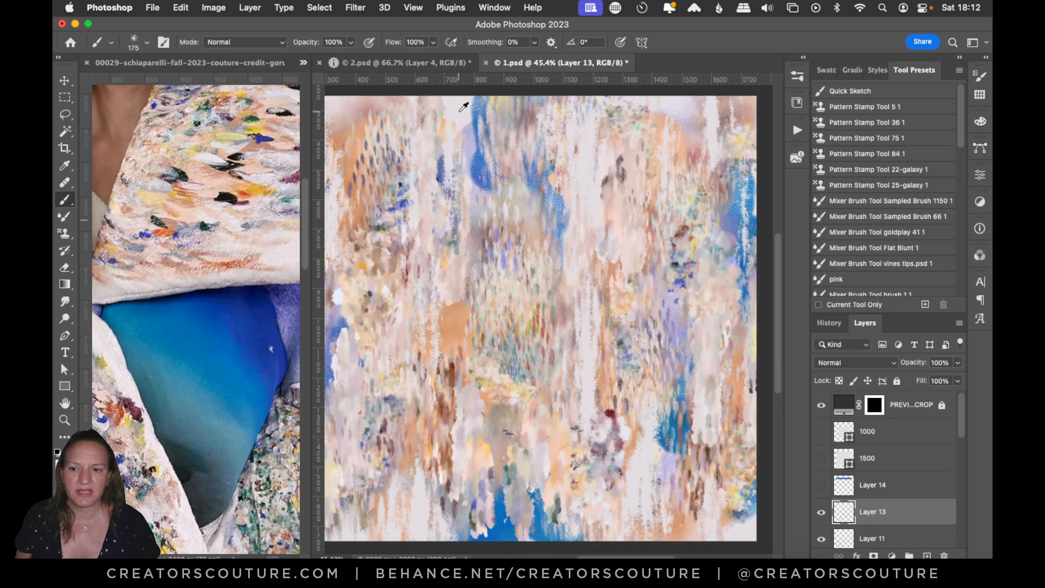
drag(565, 157, 549, 250)
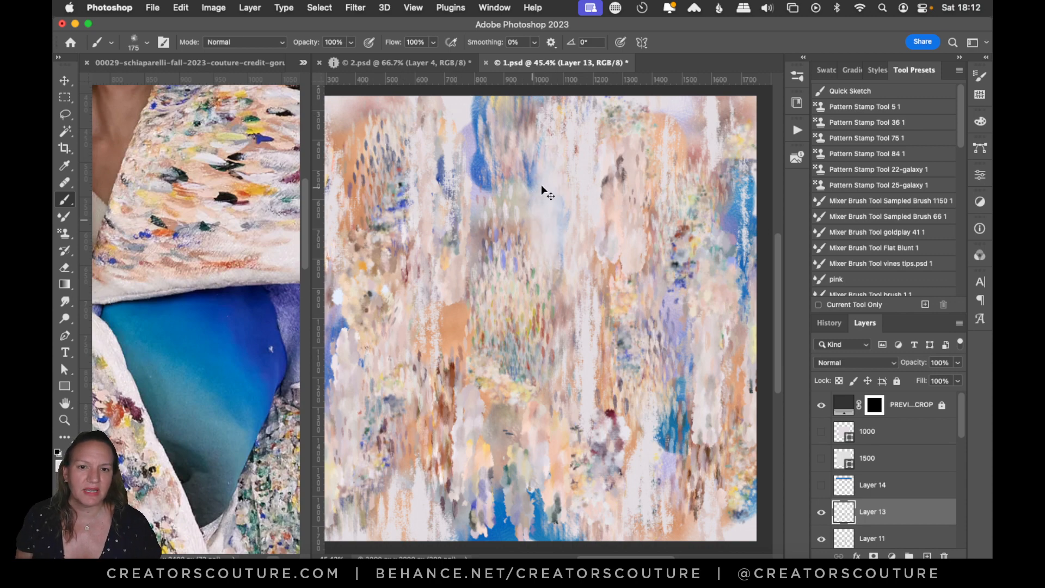
Step: Try the 90 Impressionist brush with a pale vertical stroke over the blue streak on Layer 13, undoing the stroke
click(797, 76)
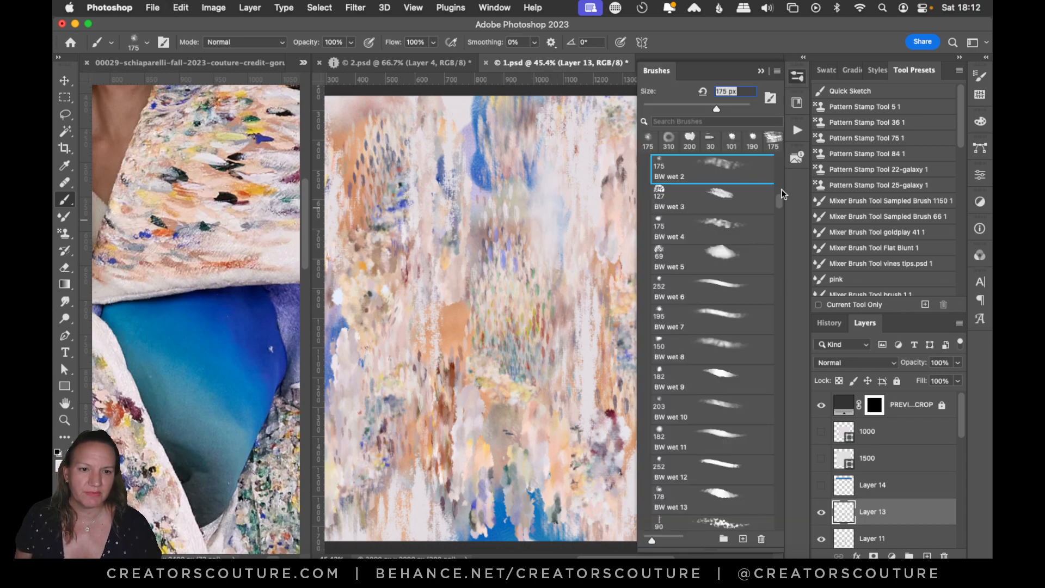
drag(781, 202, 761, 539)
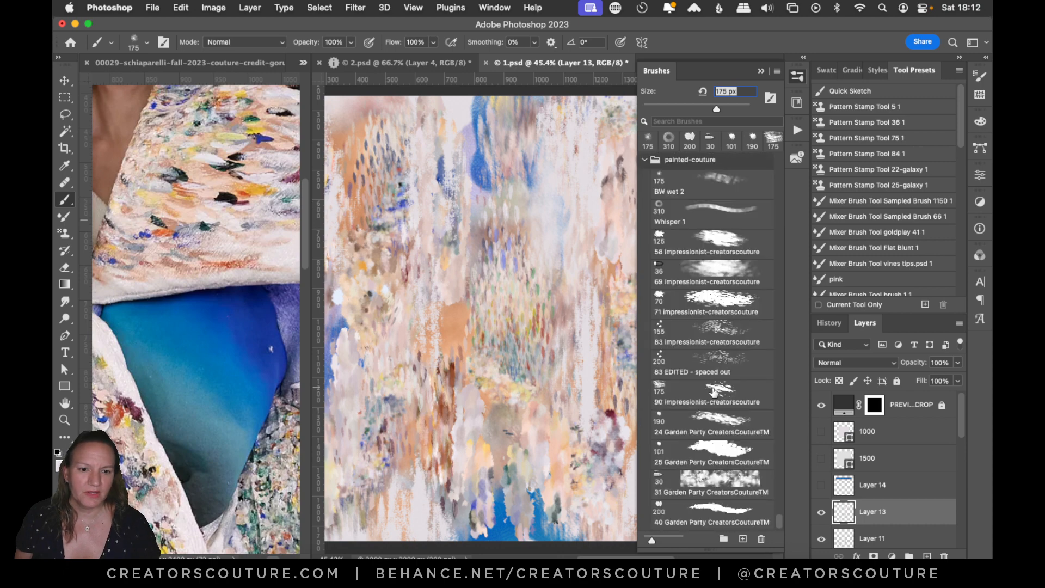
click(715, 393)
click(798, 77)
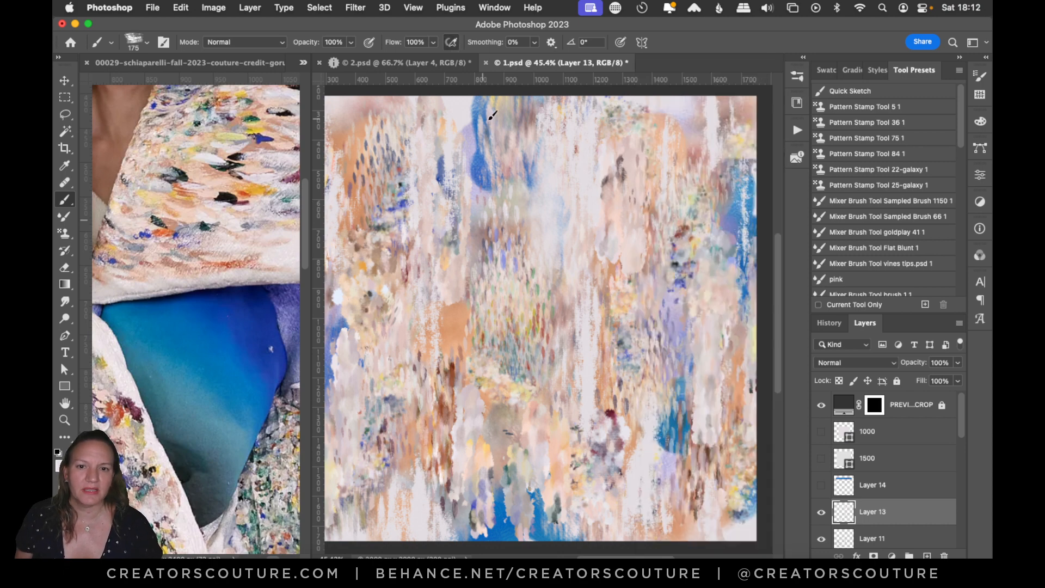
mouse_move(492, 116)
mouse_down()
mouse_move(484, 329)
mouse_move(489, 133)
mouse_move(490, 246)
mouse_up()
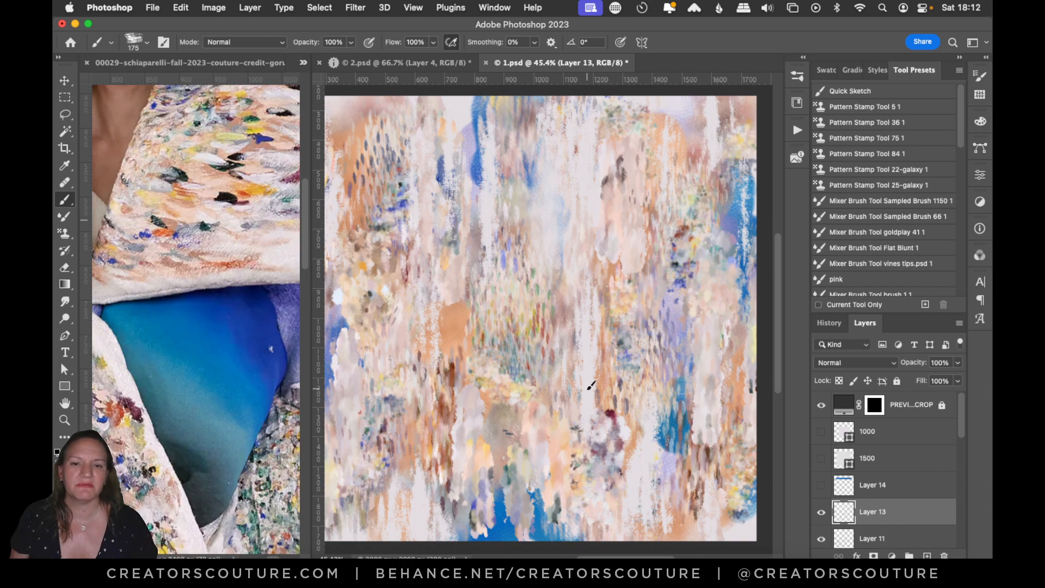
key(super+z)
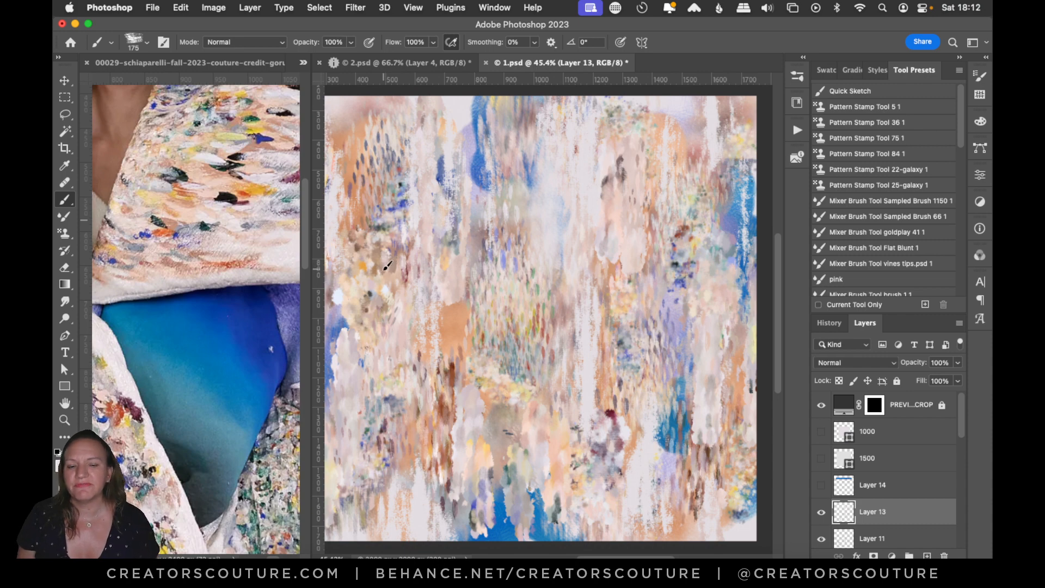
Step: Zoom out the couture photo to show the whole garment and compare its colours and textures with the full artwork in 1.psd
click(66, 420)
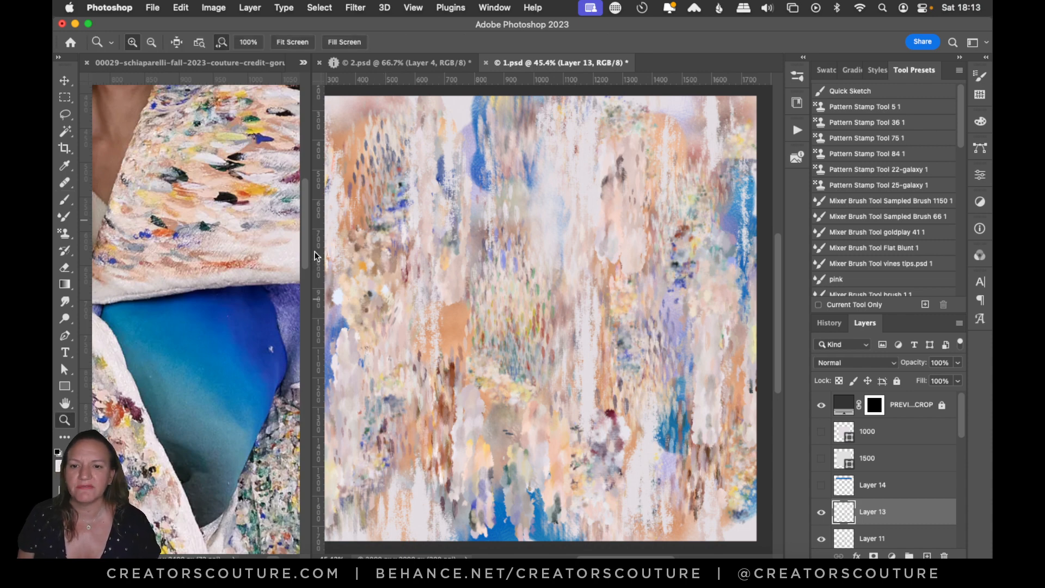
drag(258, 263, 201, 354)
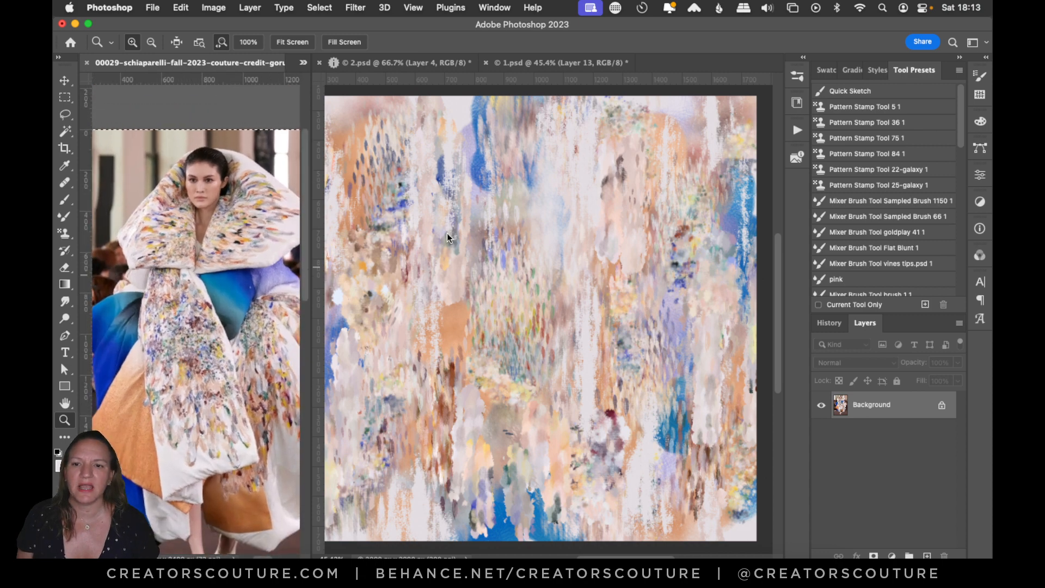
drag(218, 294, 212, 292)
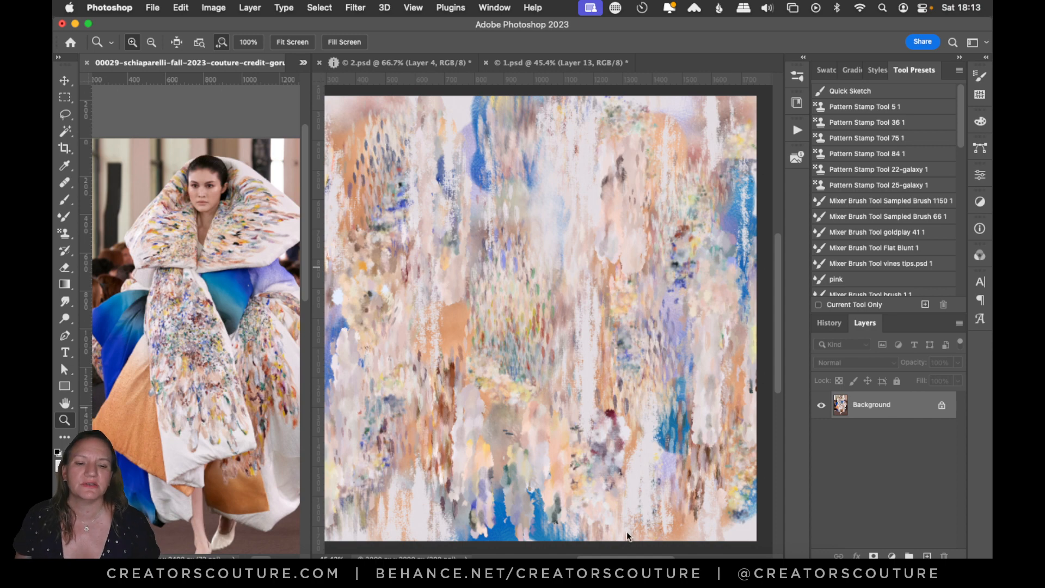
click(620, 433)
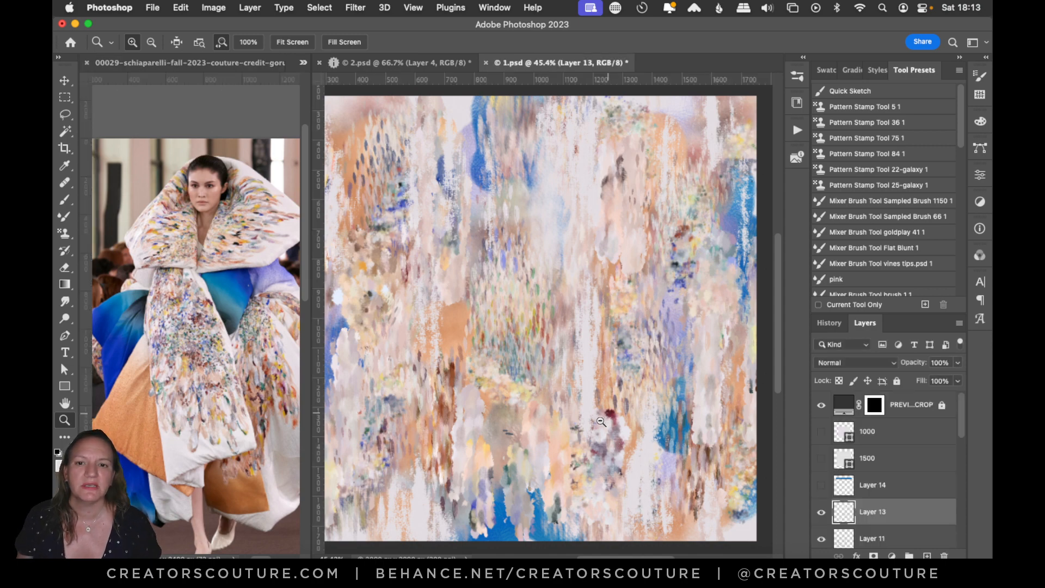
drag(602, 421, 592, 438)
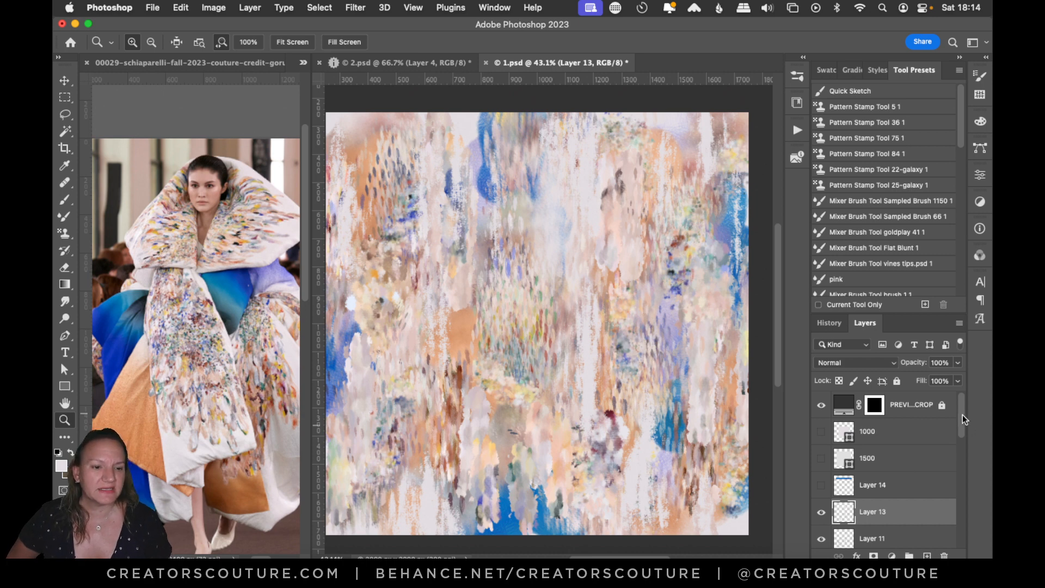
Step: Review the artwork's lowest layers, the painted-couture brush set and the sampled couture patterns available to the Pattern Stamp tool
drag(963, 413, 961, 539)
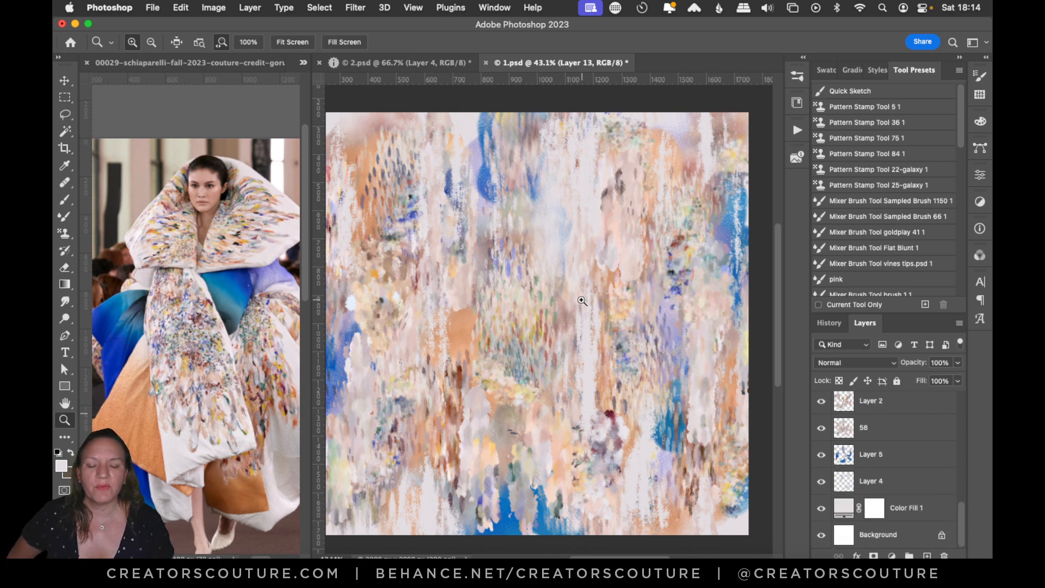
click(796, 77)
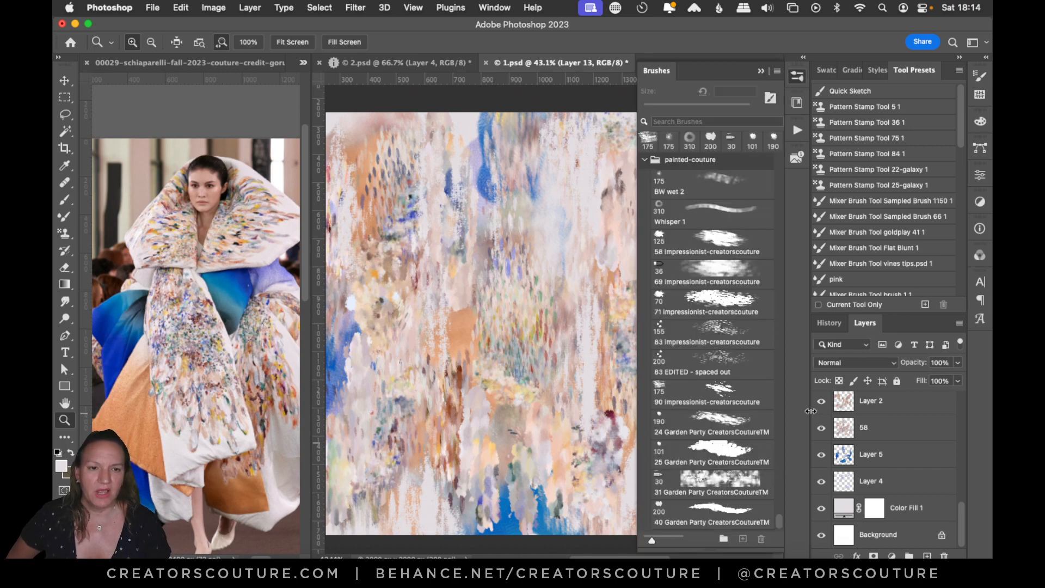
click(67, 234)
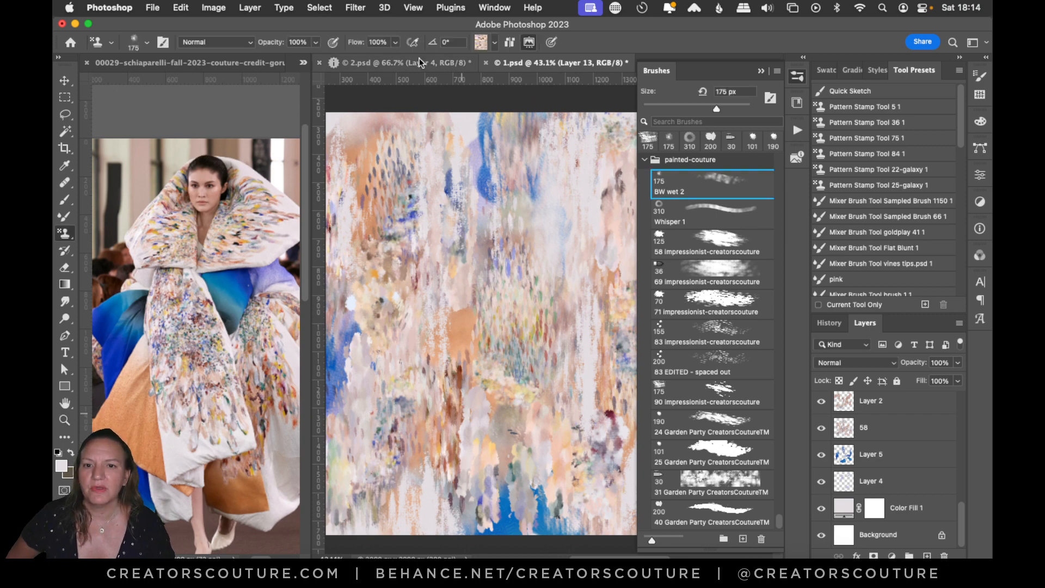
click(483, 42)
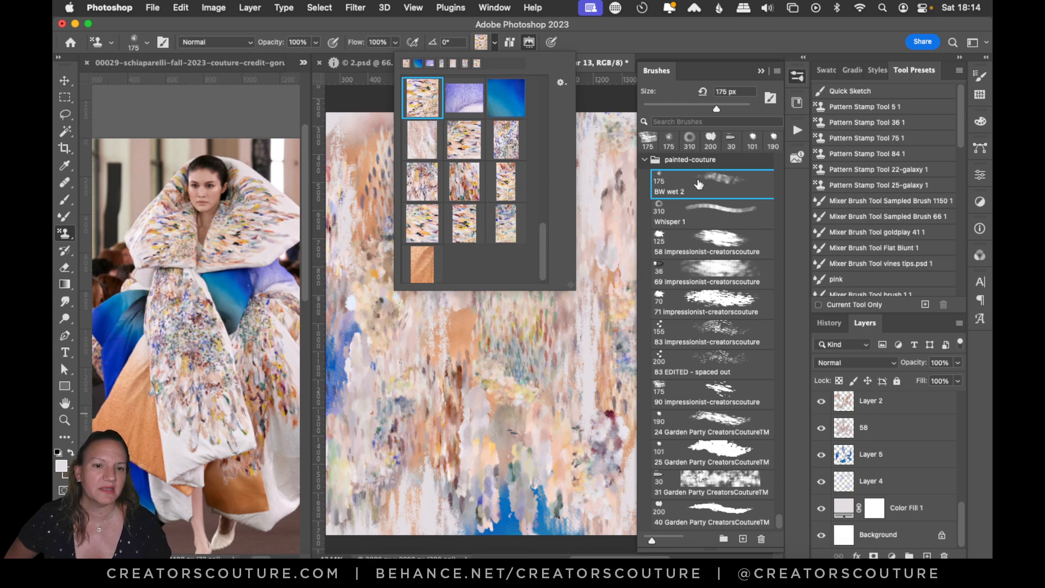
click(797, 76)
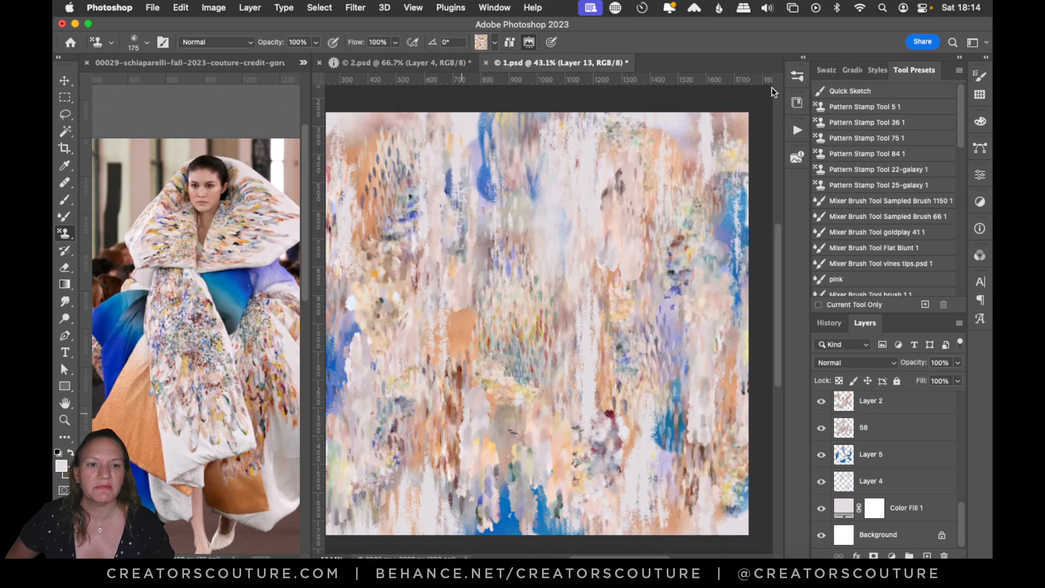